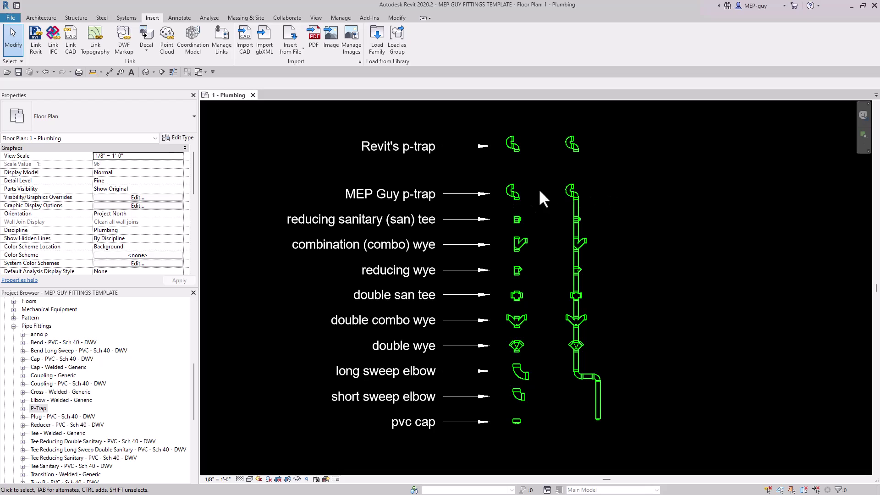
Step: Set the plan's detail level to Medium and rotate the Revit p-trap in the first column to its straight-line orientation
left_click(239, 480)
left_click(249, 460)
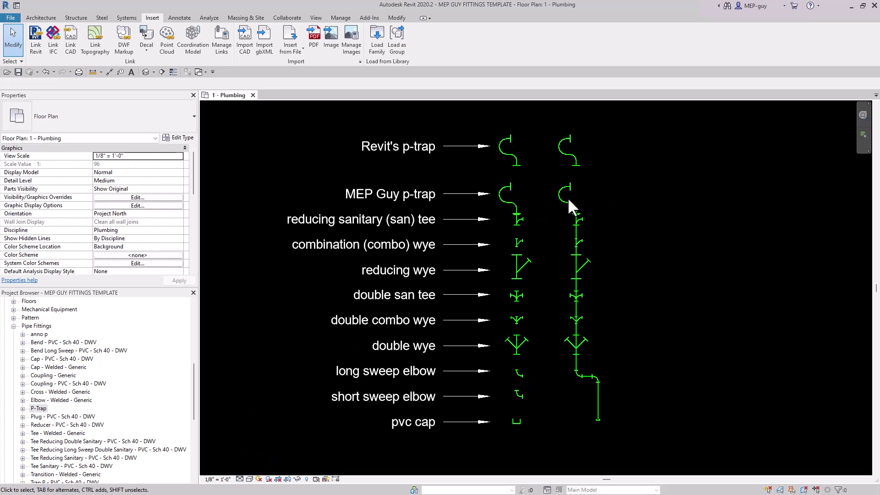
left_click(515, 156)
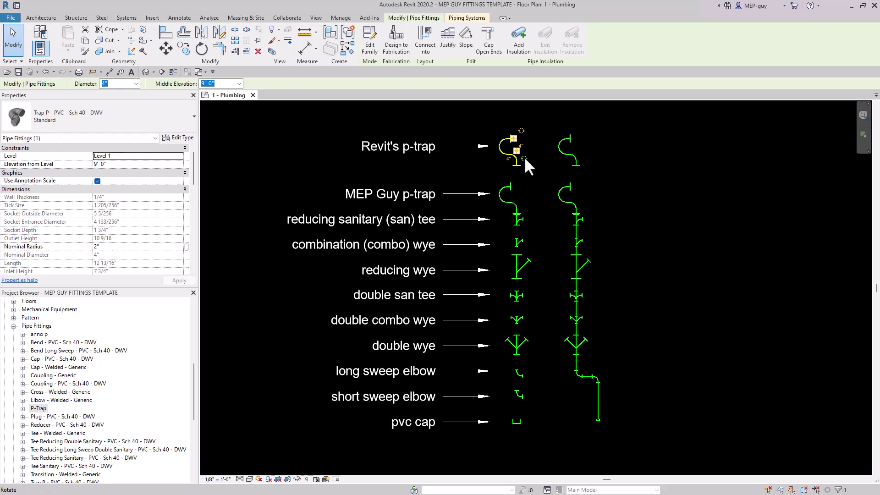
left_click(554, 137)
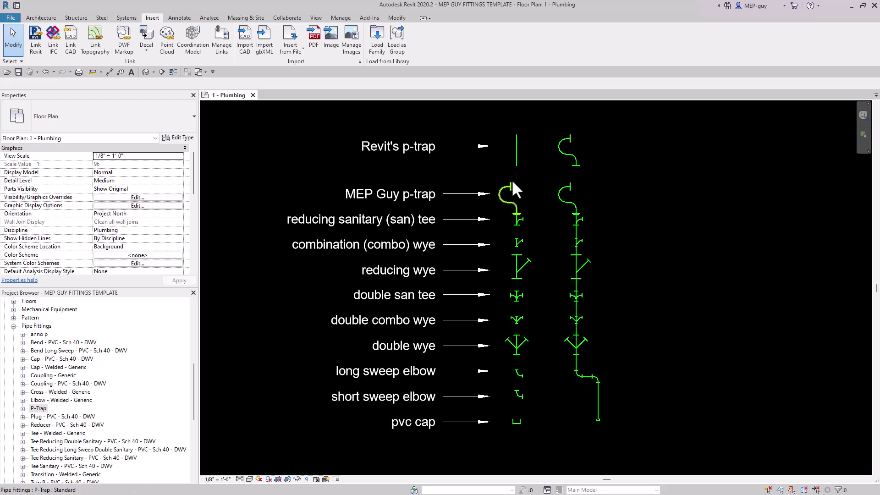
Step: Rotate both MEP Guy p-traps, the standalone one and the one on the pipe run, to show their circular plan symbol
left_click(515, 205)
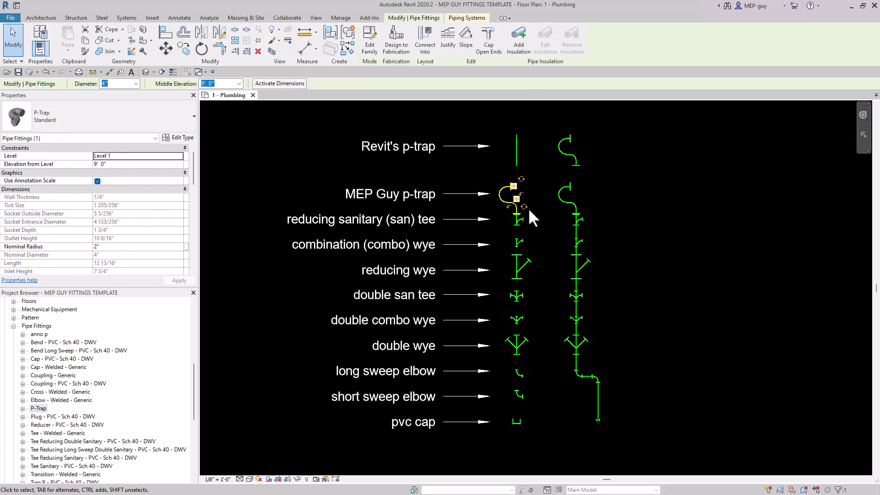
key("Escape")
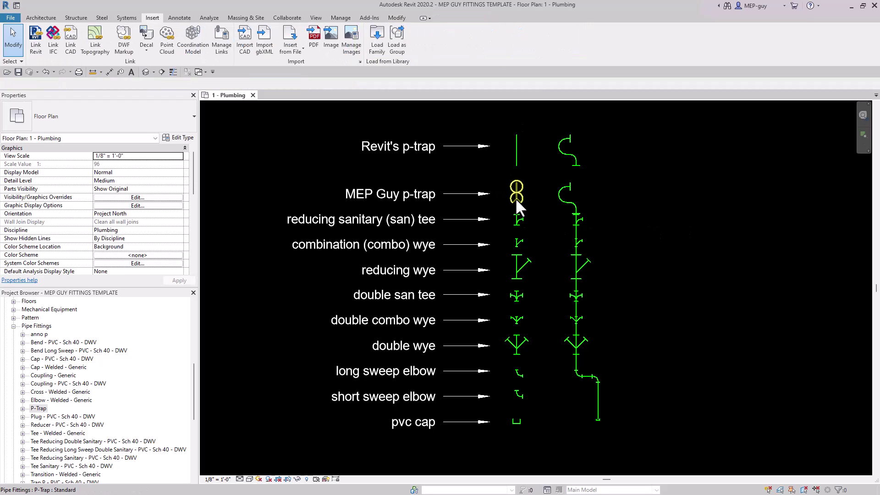
left_click(571, 204)
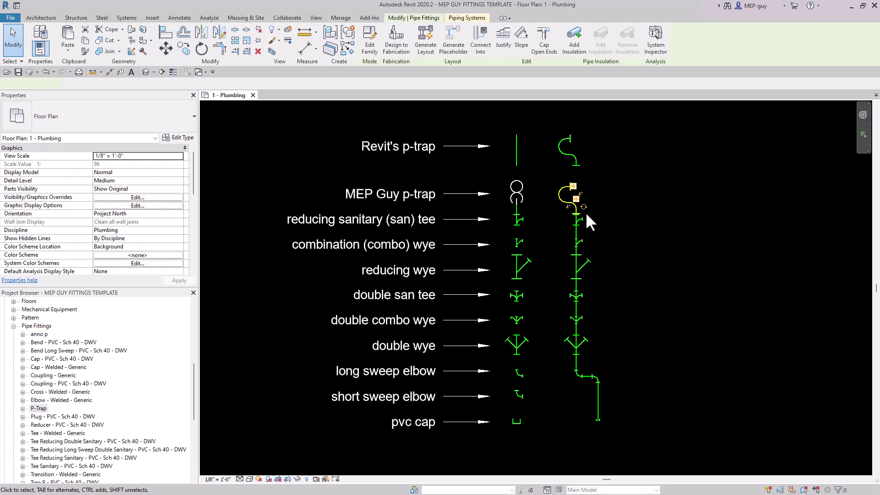
key("Escape")
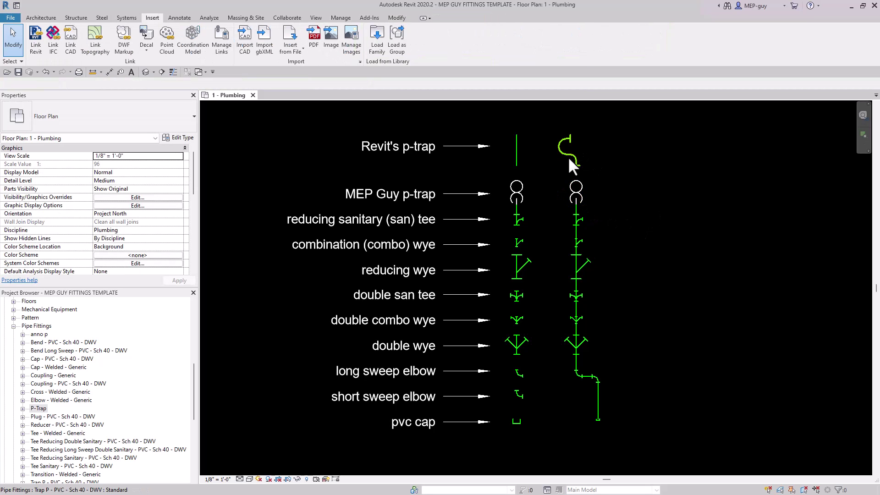
Step: Rotate the Revit p-trap in the second column past its straight-line orientation until its curve faces the opposite side
left_click(573, 154)
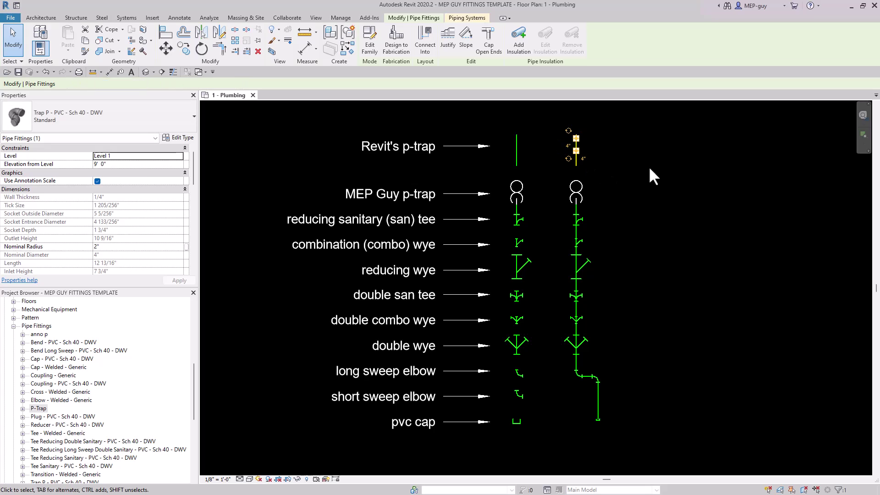
key("Escape")
left_click(577, 156)
key("Escape")
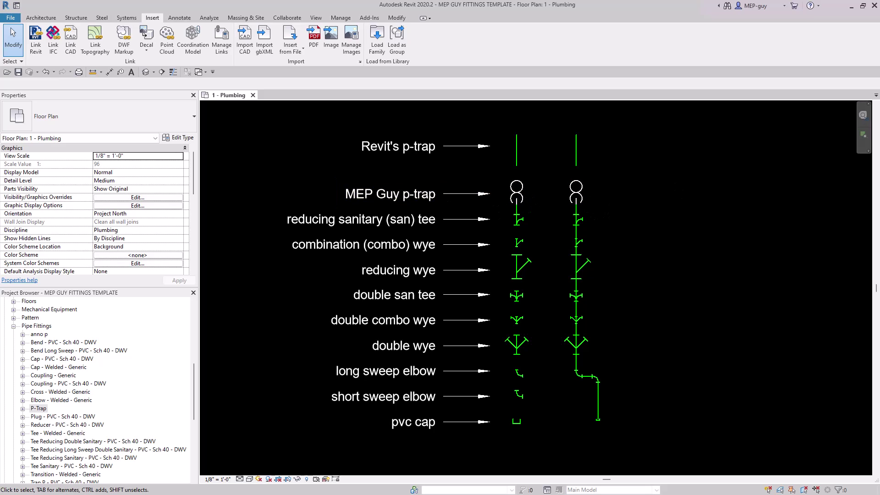
left_click(576, 156)
key("space")
left_click(647, 164)
Step: Load the family Trap P - PVC - Sch 40 - DWV from the Socket-Type DWV library folder into the project
left_click(10, 17)
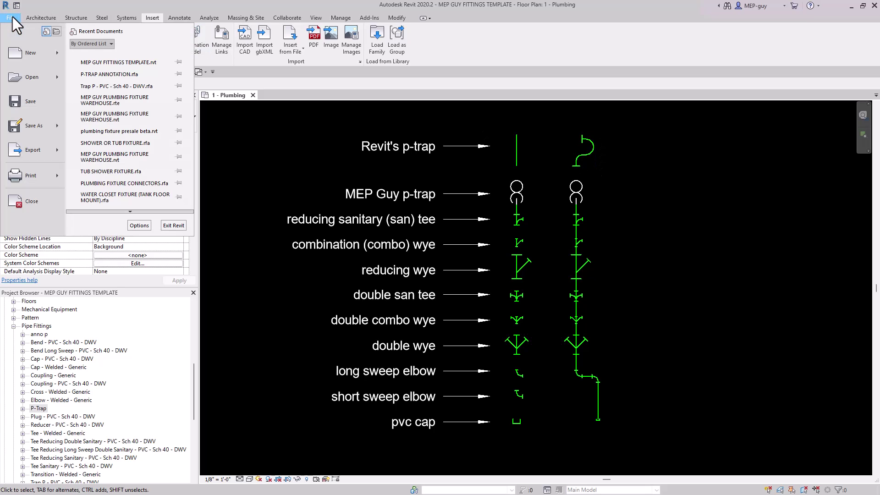
left_click(149, 19)
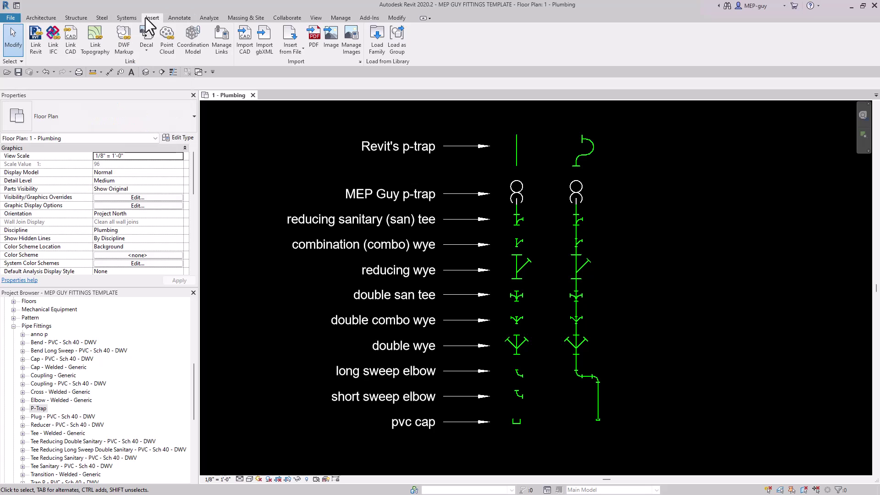
left_click(384, 36)
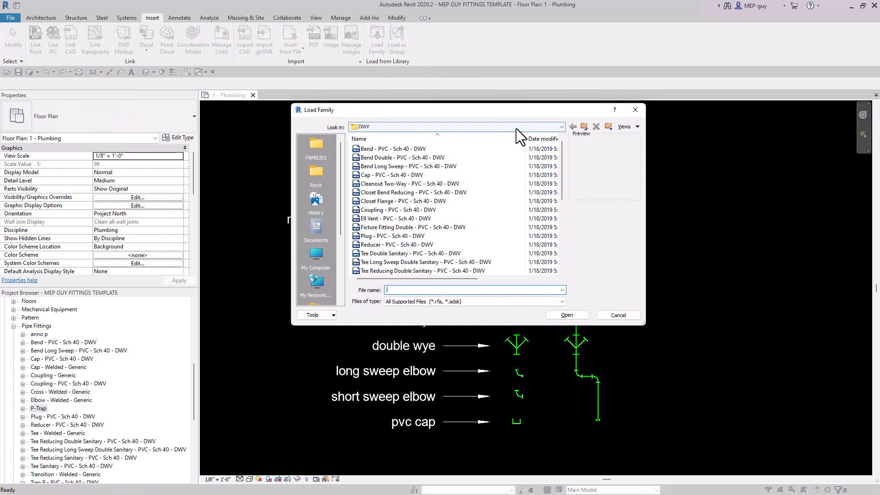
left_click(386, 128)
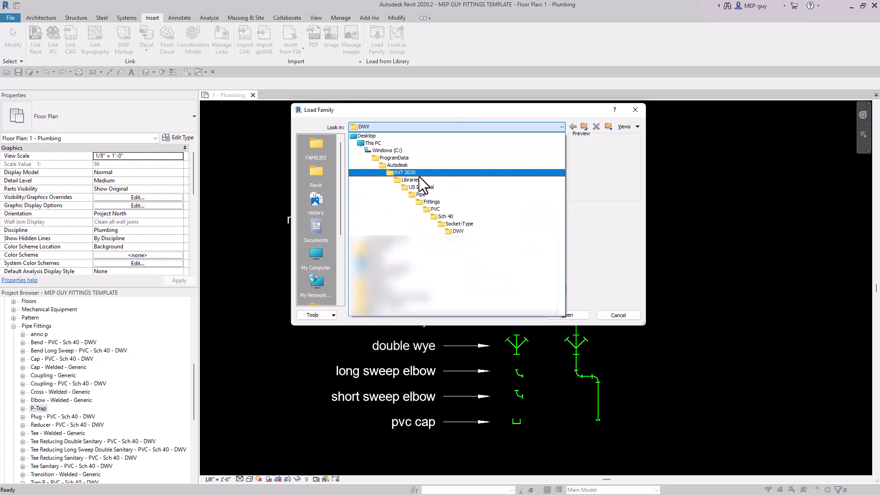
left_click(460, 232)
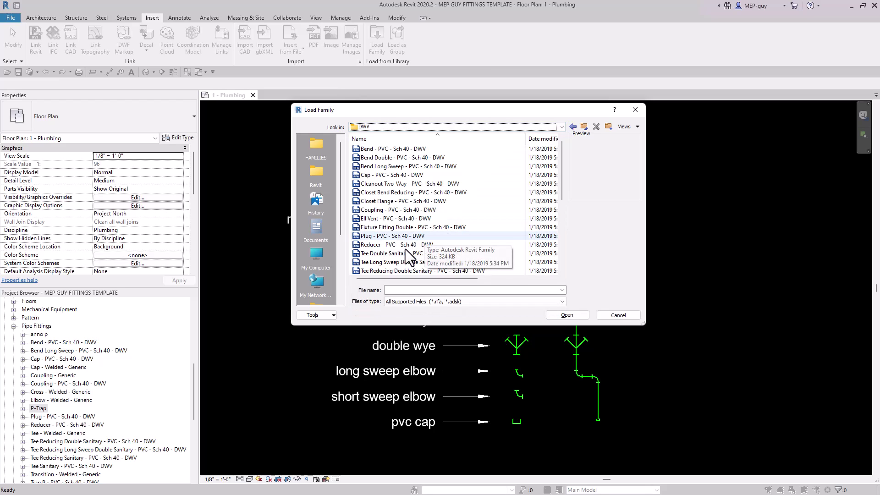
scroll(402, 189, "down", 5)
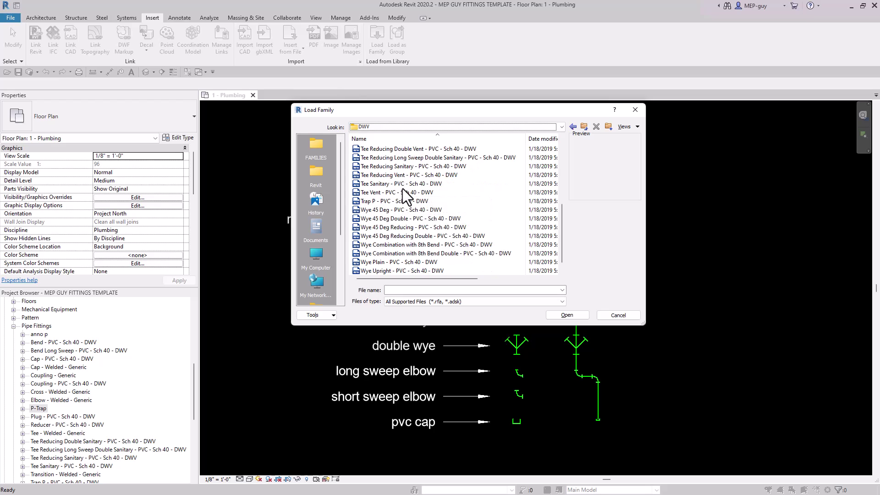
left_click(377, 202)
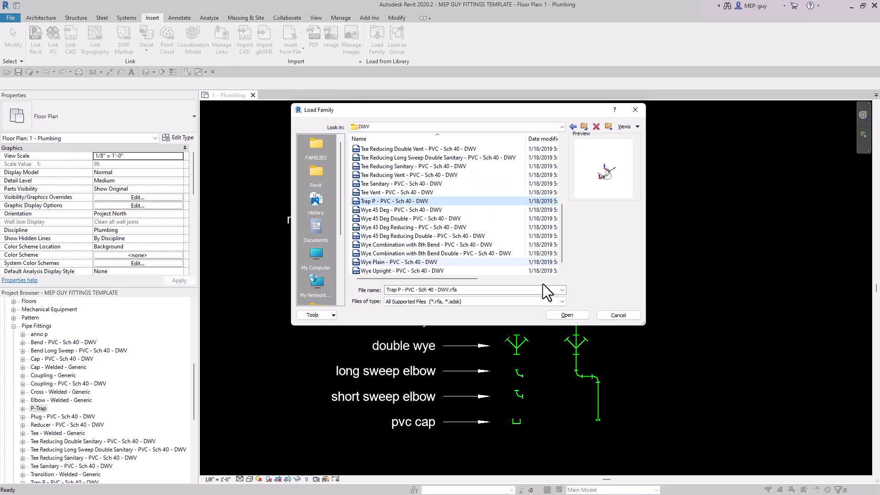
left_click(571, 315)
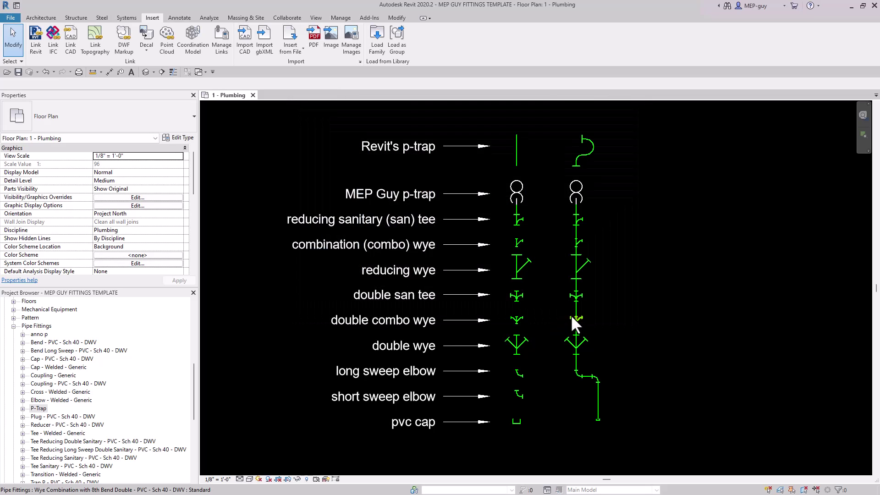
Step: Open the family of the second-column Revit p-trap for editing
left_click(593, 151)
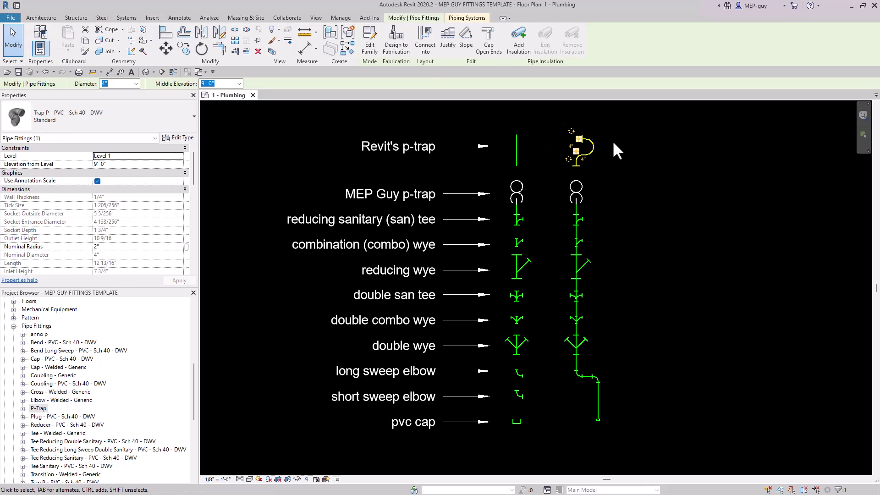
left_click(369, 46)
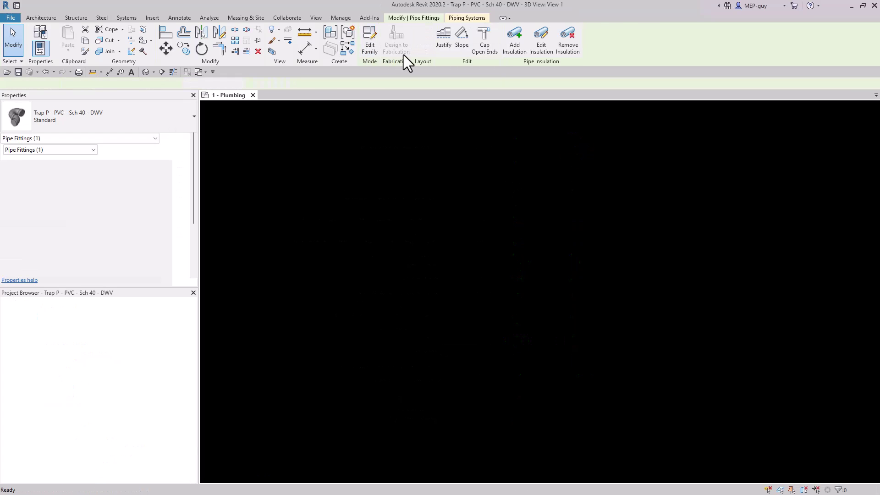
scroll(474, 282, "down", 2)
scroll(508, 321, "up", 3)
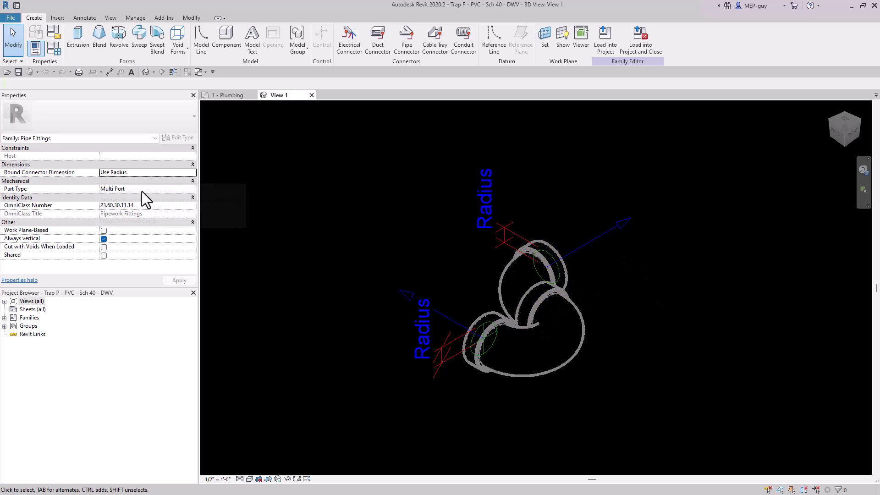
Step: Set the p-trap family's Part Type to Elbow
left_click(168, 189)
left_click(193, 188)
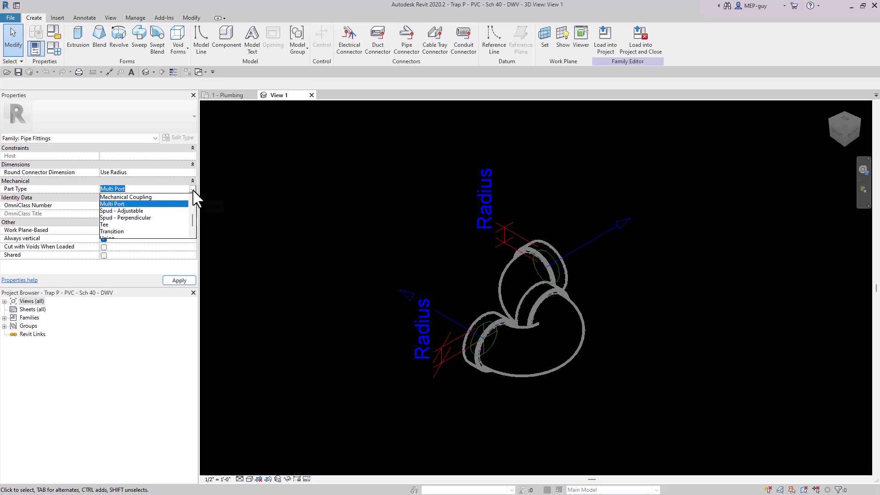
scroll(143, 215, "up", 2)
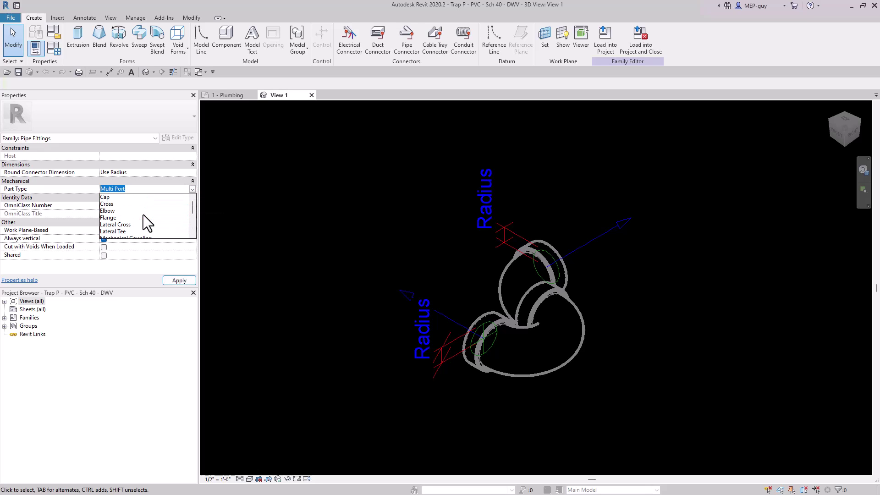
left_click(107, 211)
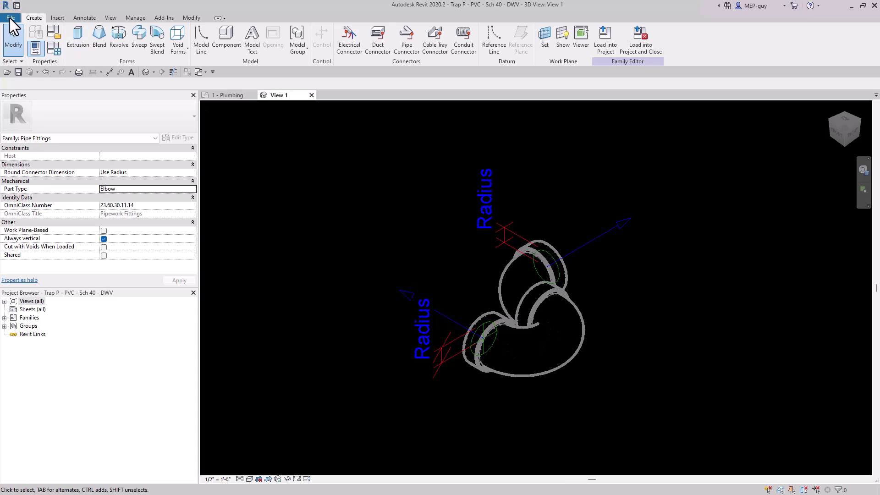
Step: Create a new family from the Generic Annotation template in the English_I Annotations folder
left_click(11, 19)
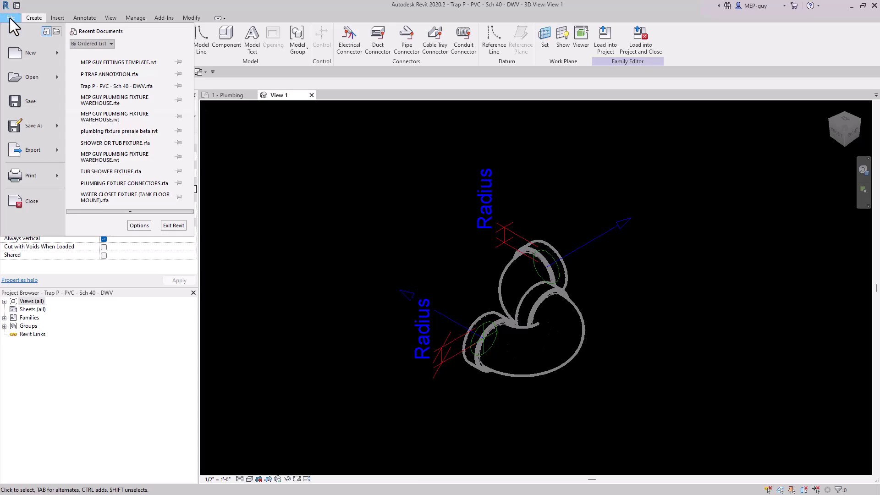
mouse_move(49, 59)
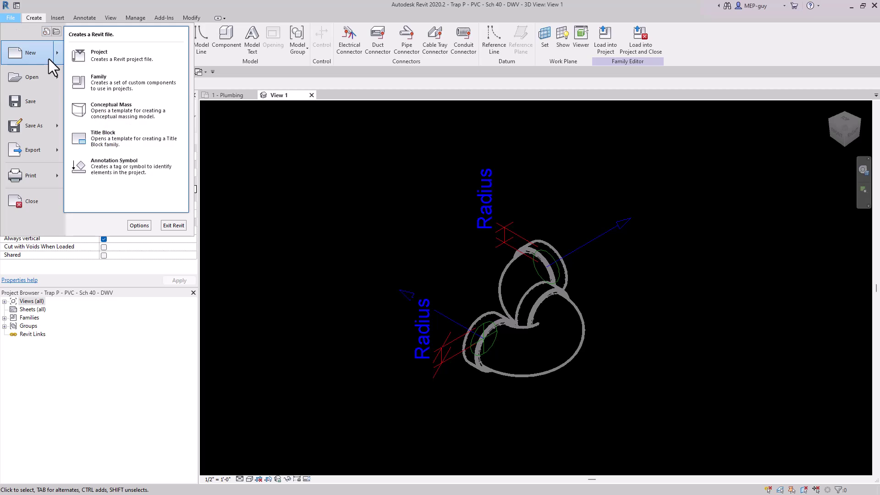
left_click(101, 84)
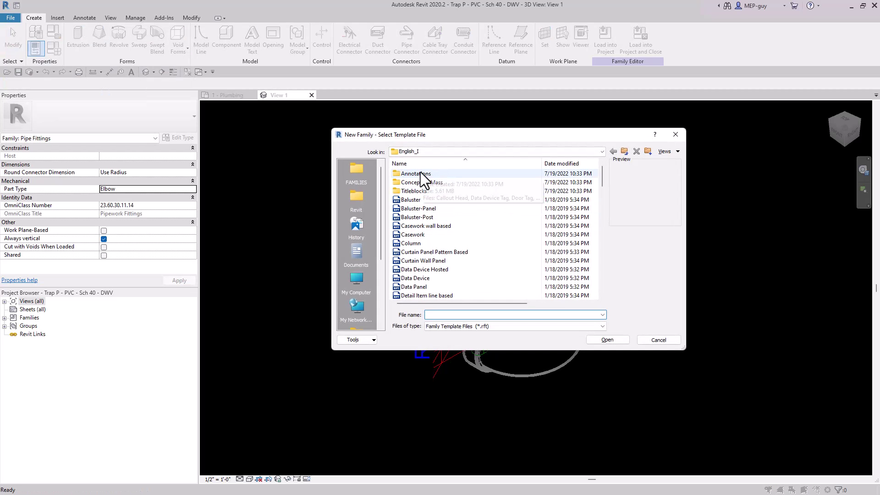
left_click(601, 152)
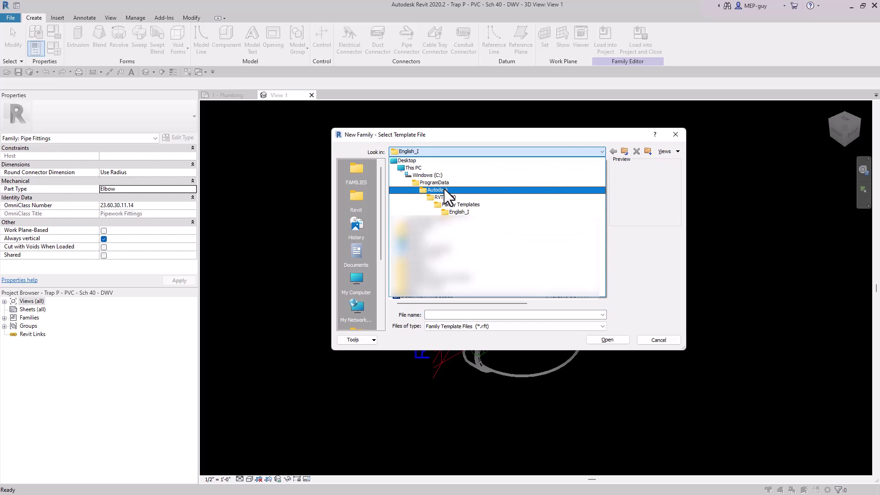
left_click(470, 212)
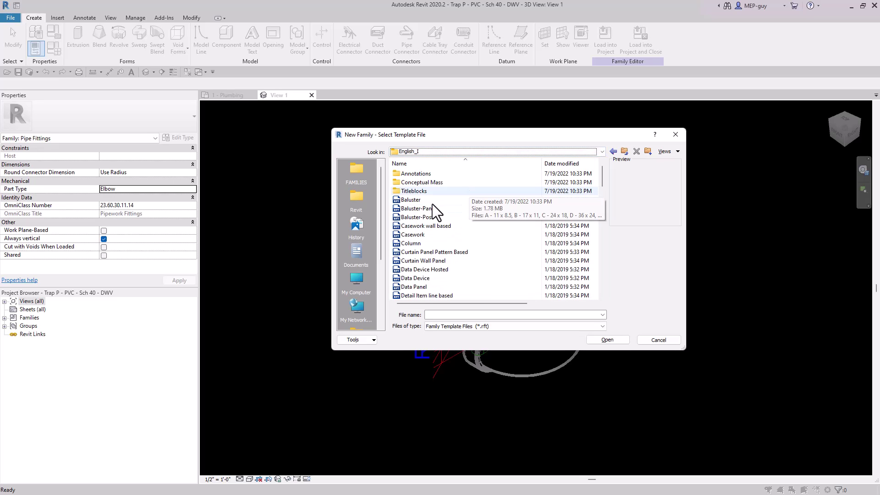
double_click(419, 172)
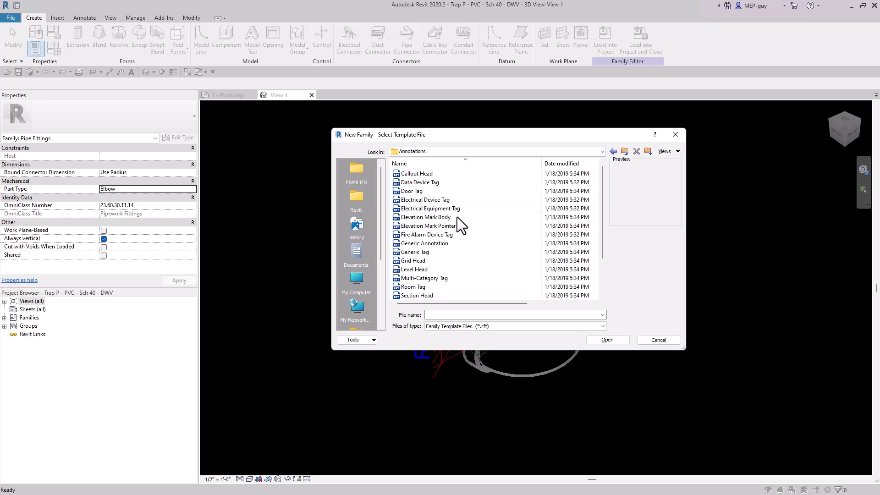
double_click(426, 243)
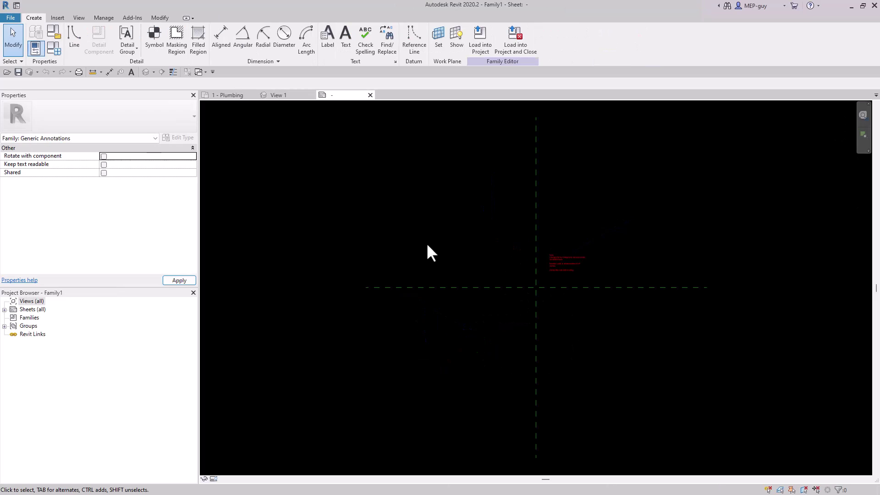
Step: Delete the template's instruction note beside the reference planes
scroll(565, 273, "up", 5)
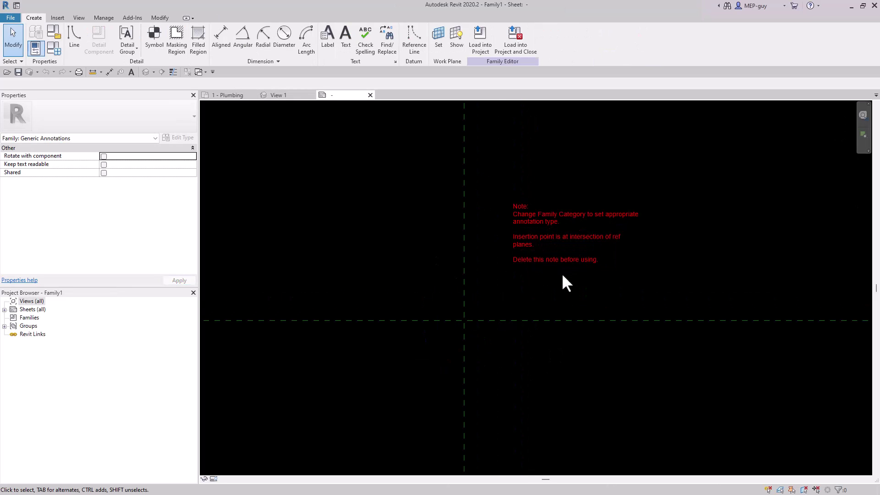
left_click(631, 236)
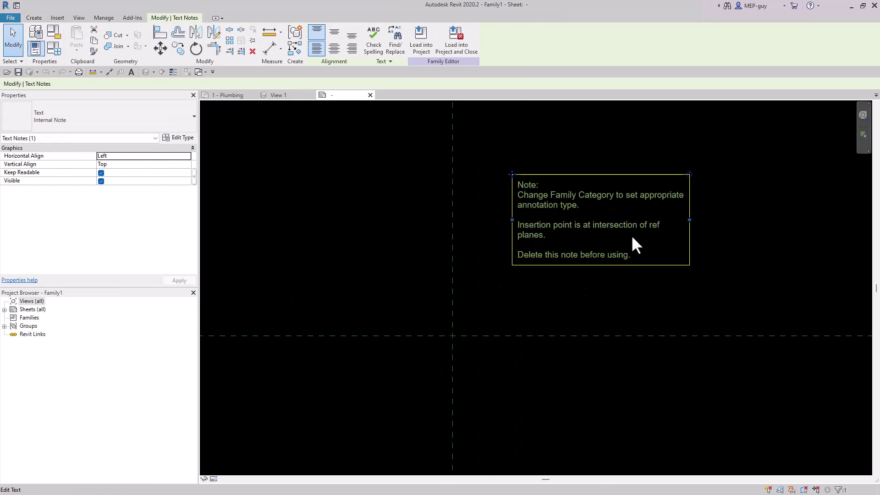
key("Delete")
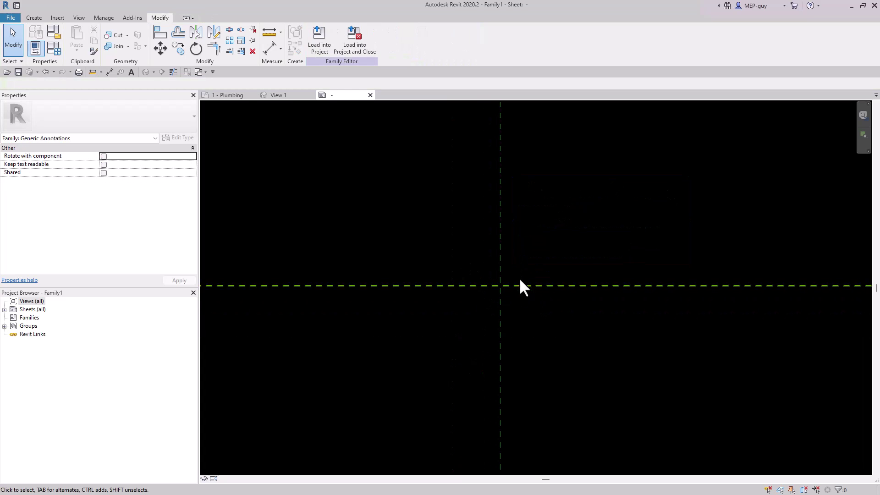
Step: Start a masking region and sketch a circular boundary with a 1/8" radius centred on the reference plane intersection
left_click(36, 17)
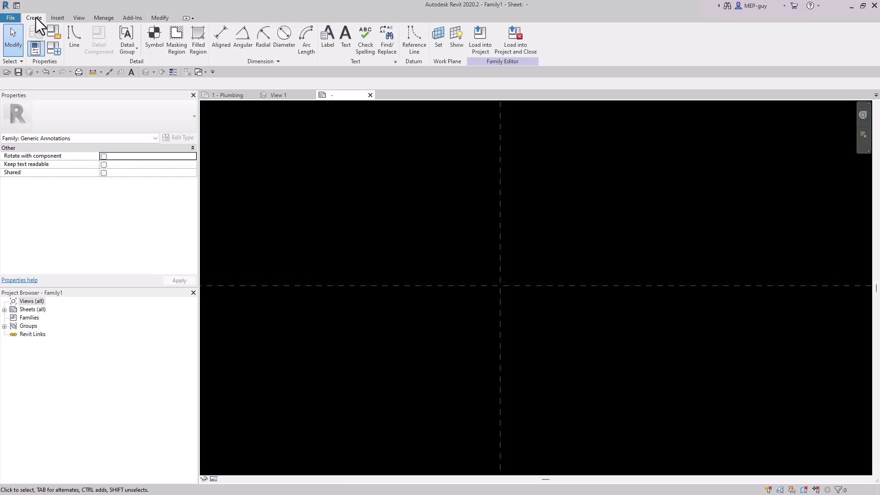
left_click(179, 34)
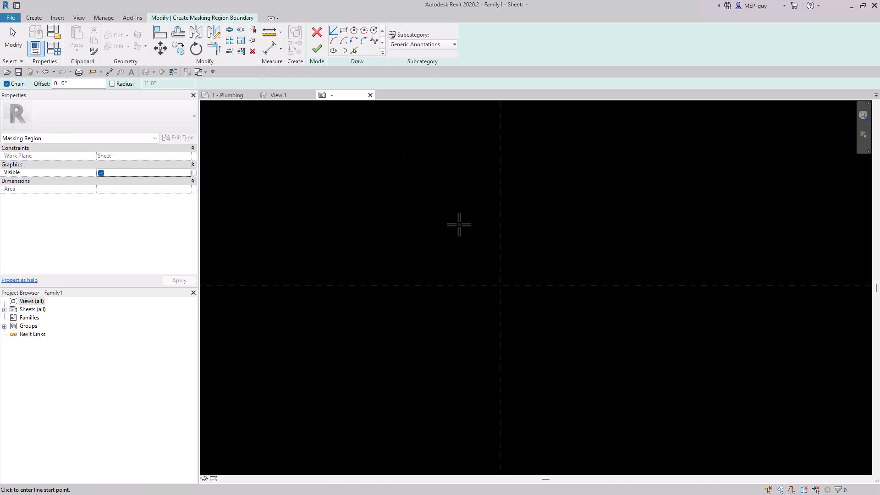
left_click(374, 31)
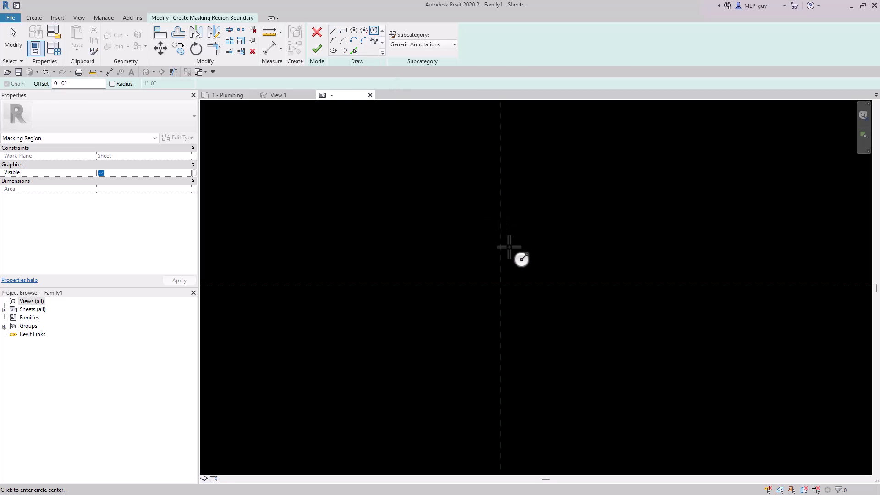
left_click(500, 285)
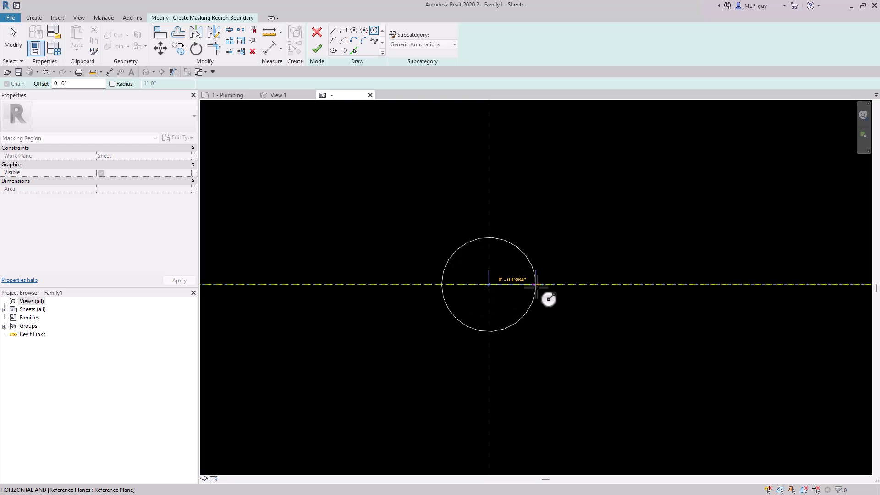
type("1/8")
key("Return")
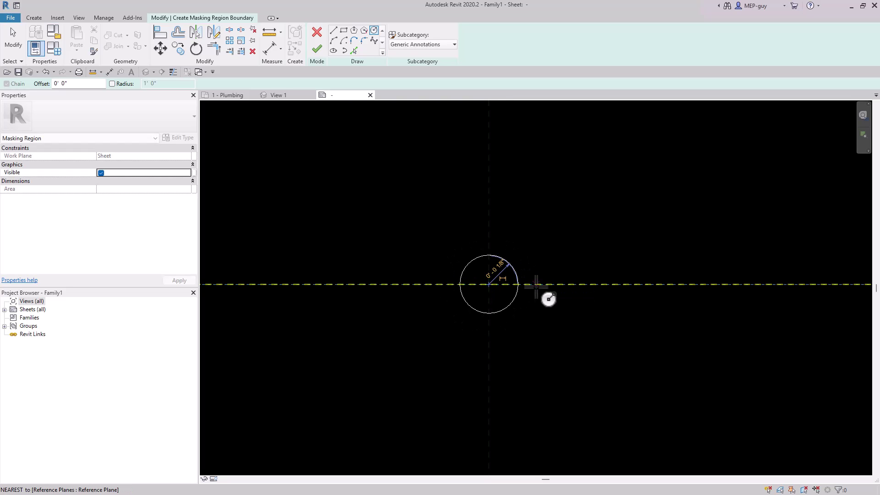
key("Escape")
scroll(523, 320, "up", 2)
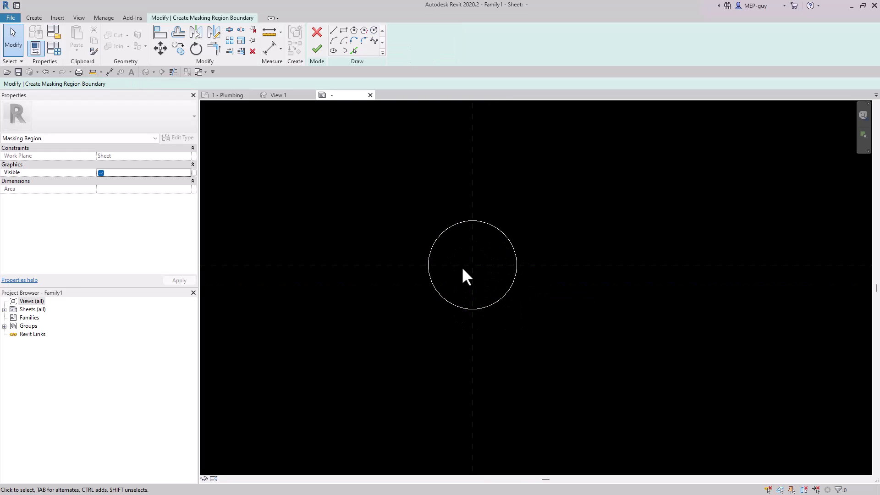
Step: Set the circle's radius to half of 1/8" with the formula =1/8"/2, and finish the masking region
left_click(509, 239)
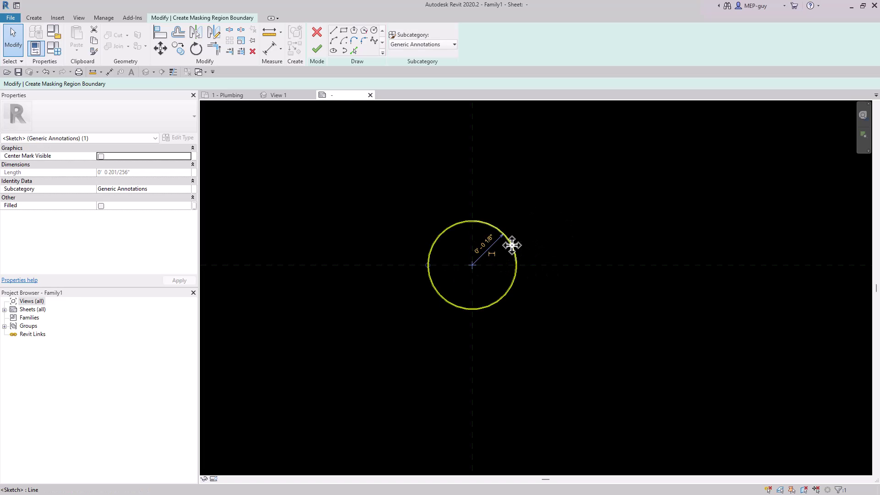
scroll(511, 244, "up", 1)
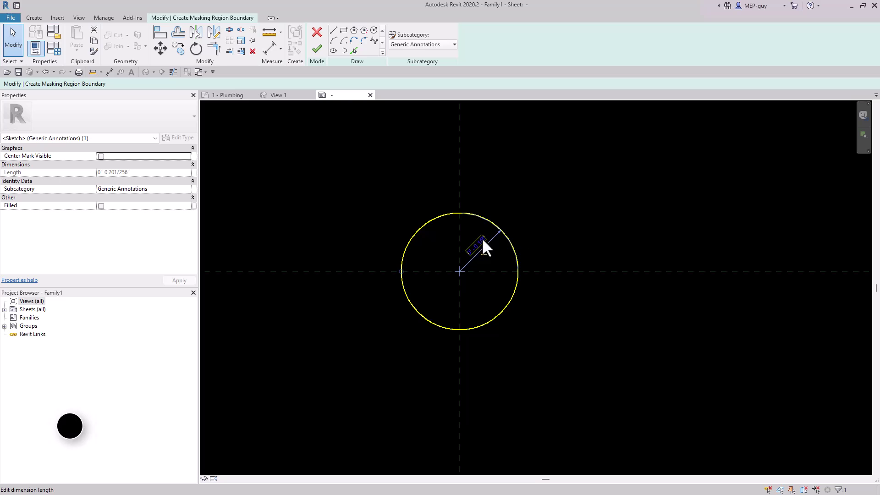
left_click(480, 241)
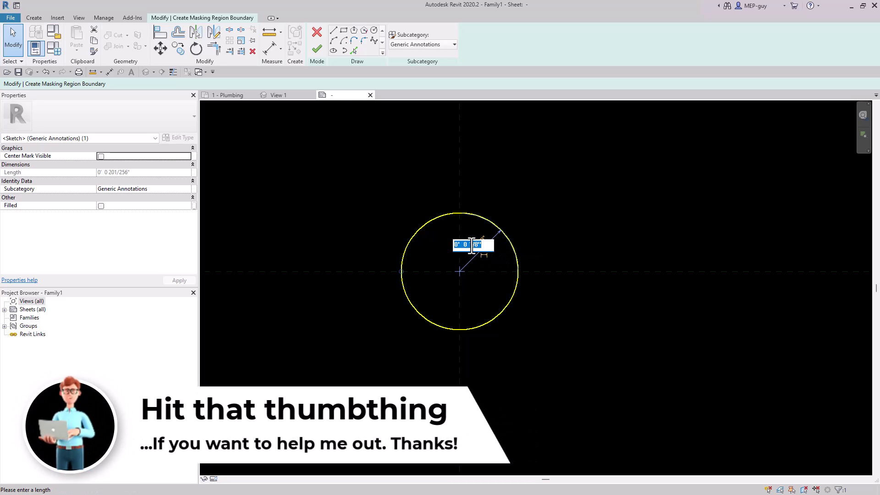
left_click(472, 246)
left_click_drag(469, 246, 440, 244)
type("=1/8\"/2")
key("Return")
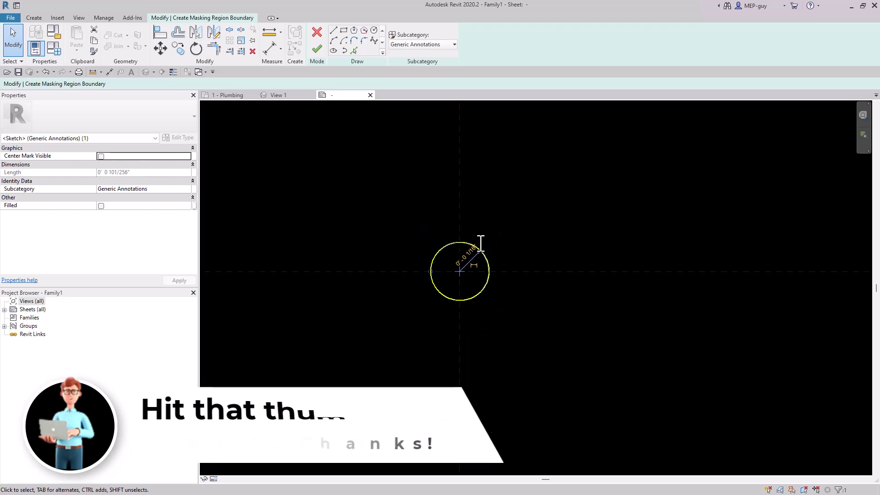
left_click(590, 240)
scroll(481, 280, "up", 2)
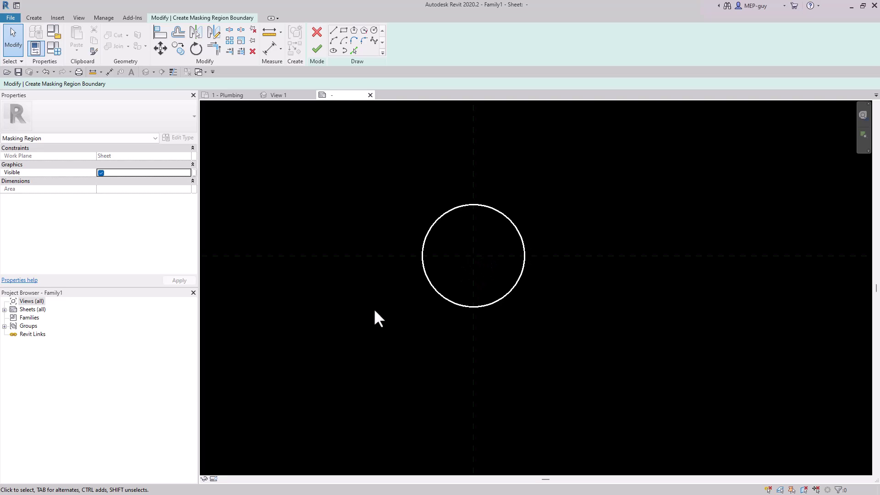
left_click(317, 49)
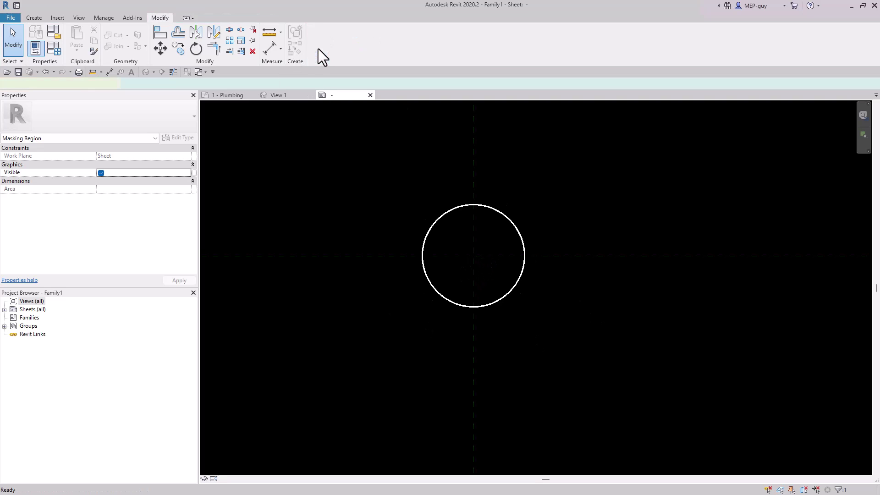
left_click(631, 191)
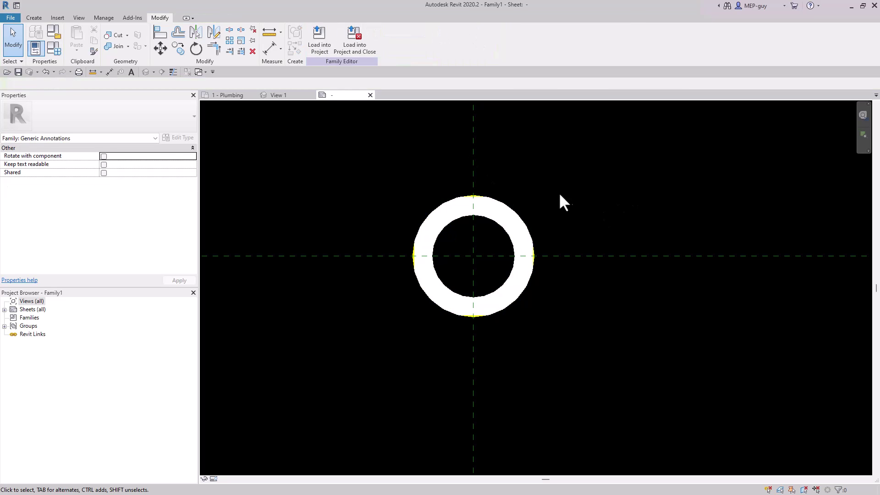
scroll(583, 270, "down", 2)
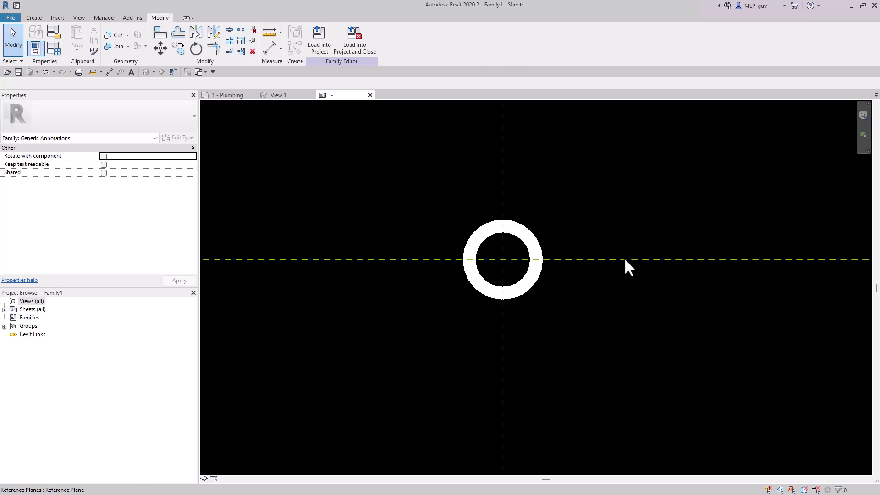
Step: Create a "p-trap symbol" subcategory under Generic Annotations in the Object Styles
left_click(104, 18)
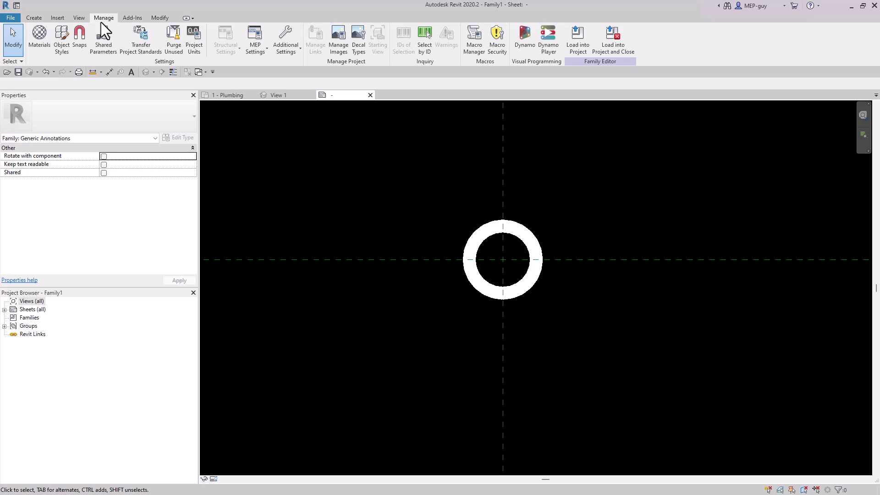
left_click(64, 44)
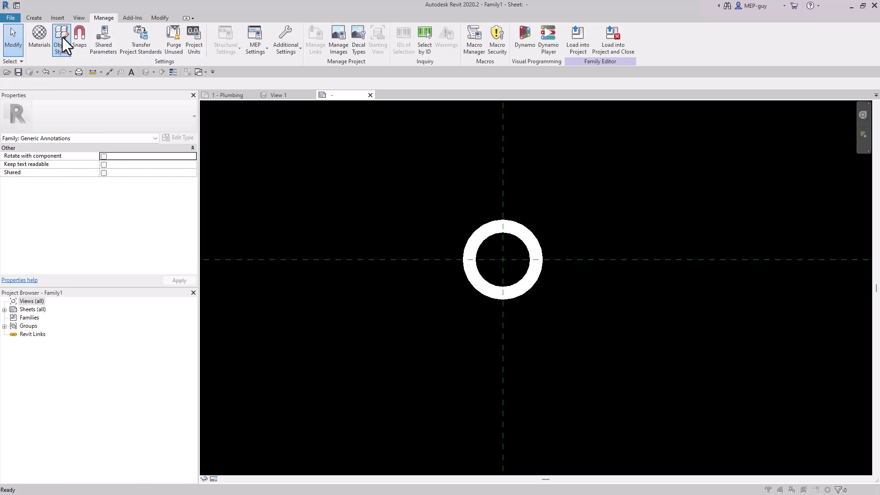
mouse_move(585, 125)
left_mouse_down()
mouse_move(401, 136)
mouse_move(375, 146)
left_mouse_up()
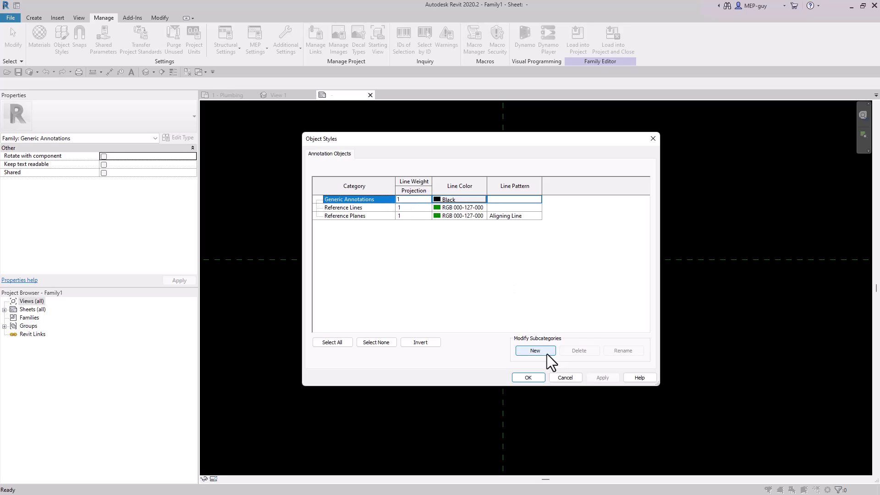
left_click(535, 352)
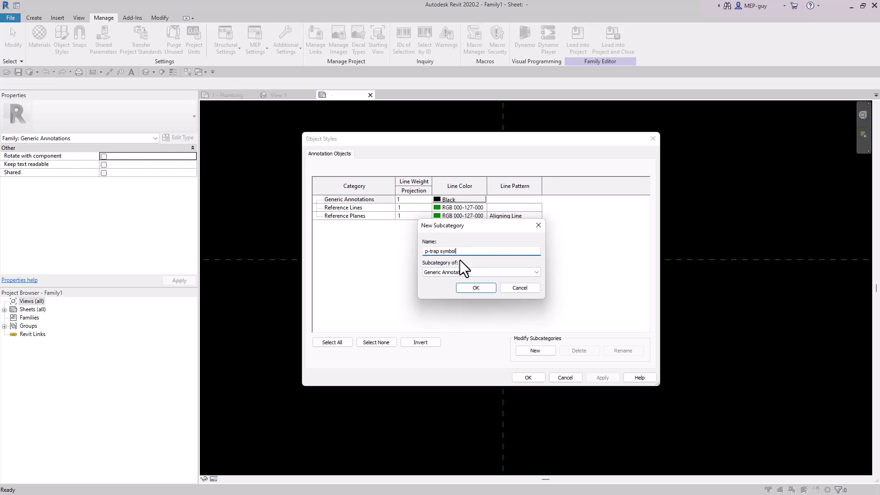
left_click(486, 288)
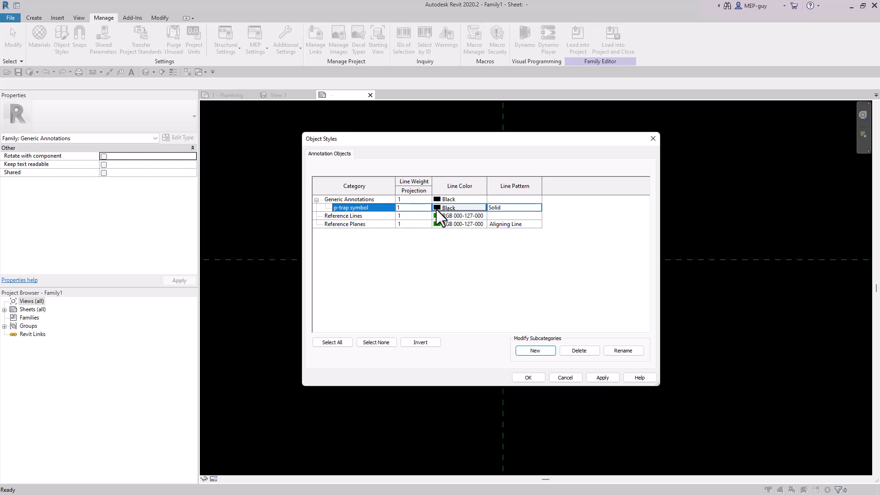
left_click(531, 378)
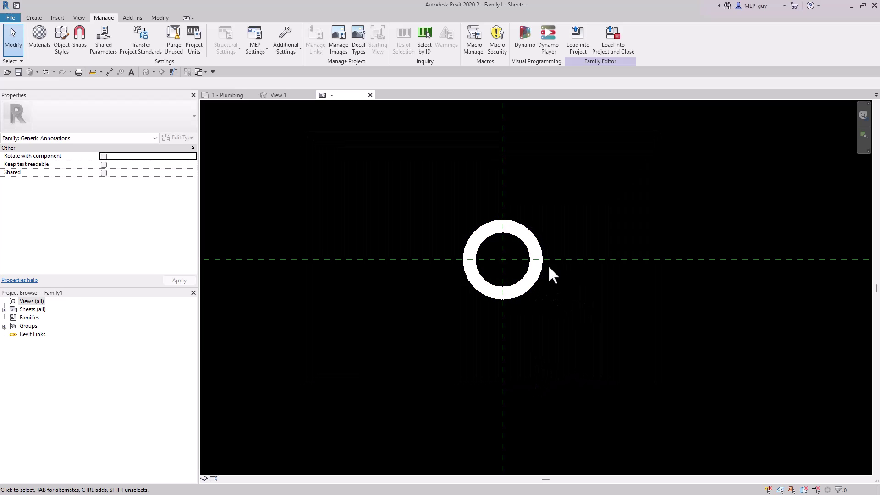
Step: Edit the masking region's sketch, assign its circle to the p-trap symbol subcategory, and finish the sketch
left_click(539, 251)
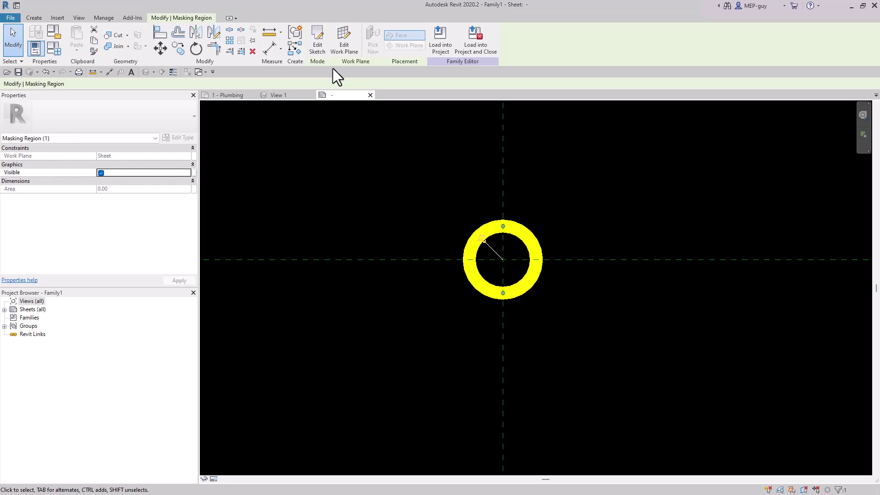
left_click(317, 43)
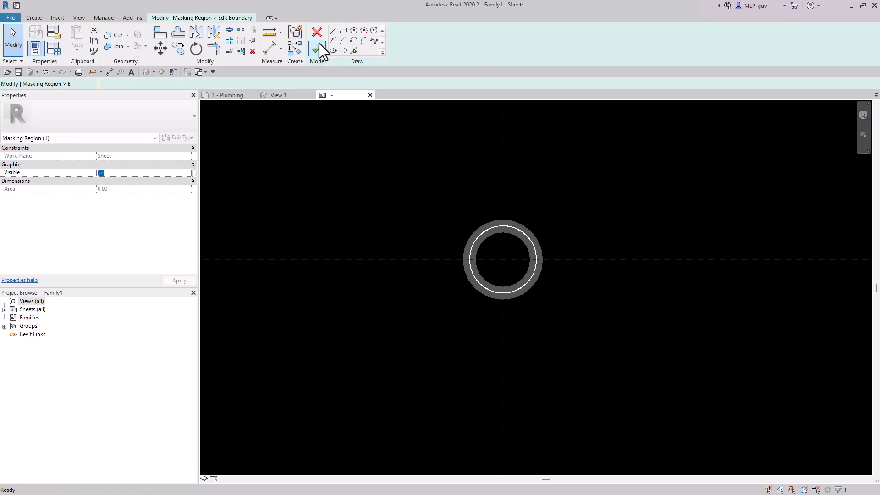
left_click(520, 228)
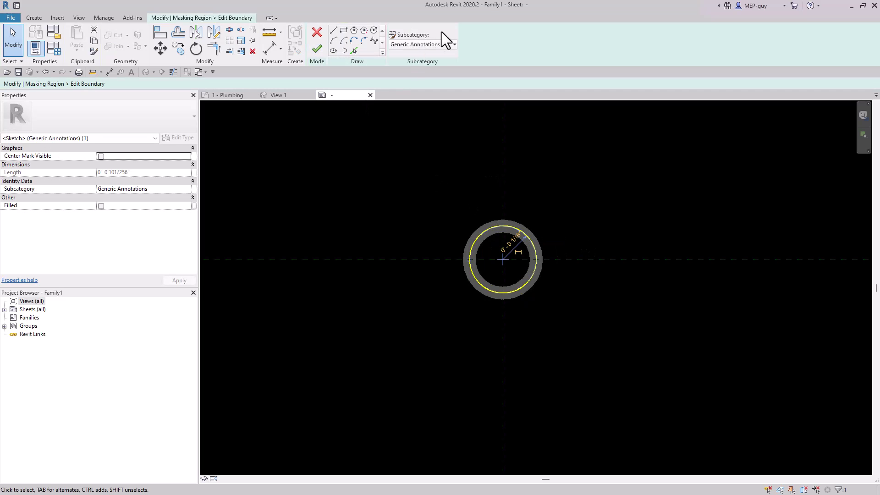
left_click(441, 45)
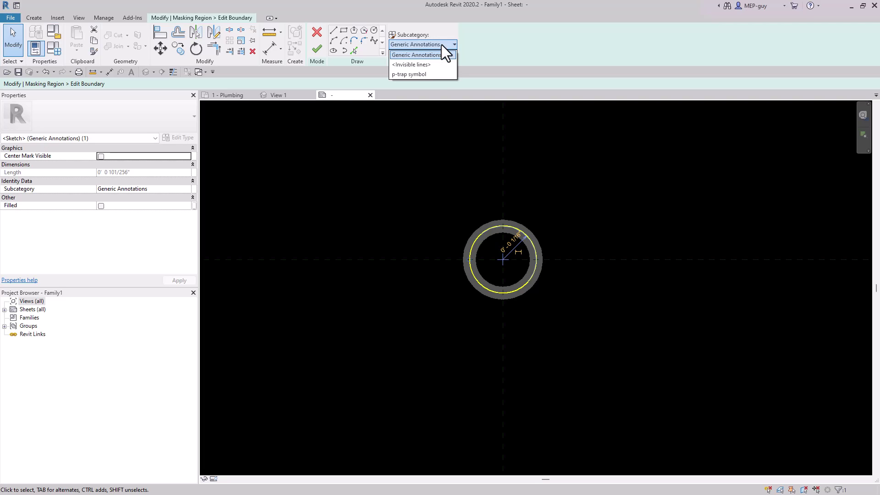
left_click(420, 73)
left_click(663, 209)
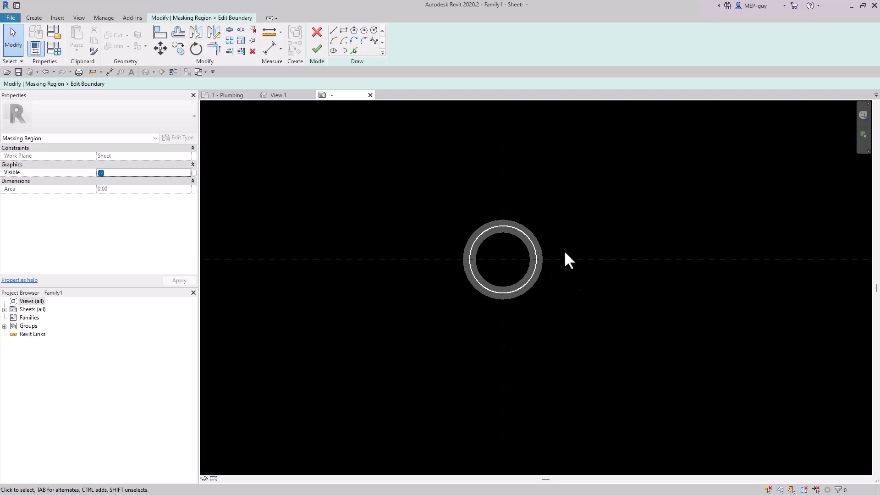
left_click(317, 49)
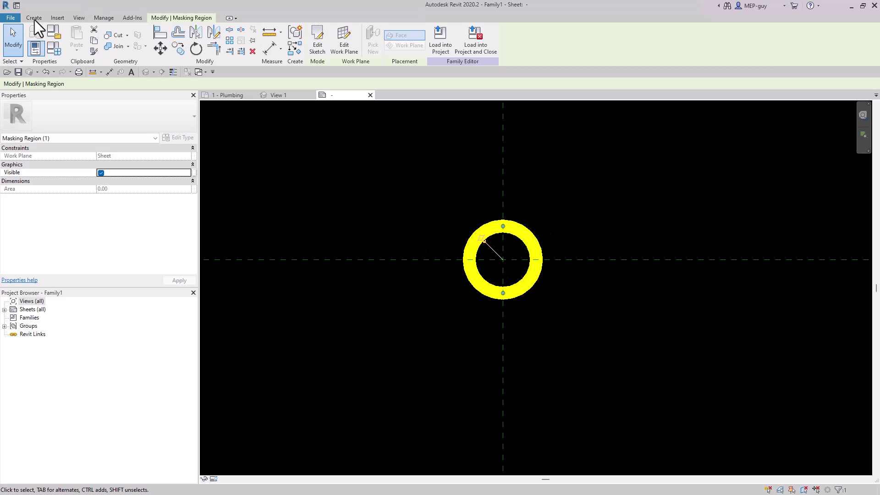
Step: Start saving the annotation as a family in the ANNOTATIONS folder with the file name P-TRAP ANNOTATION2.rfa
left_click(10, 18)
mouse_move(42, 122)
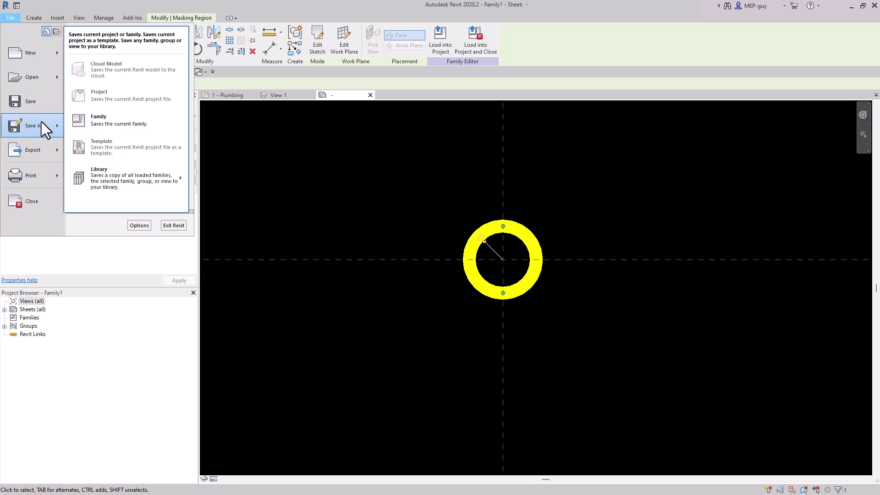
left_click(126, 118)
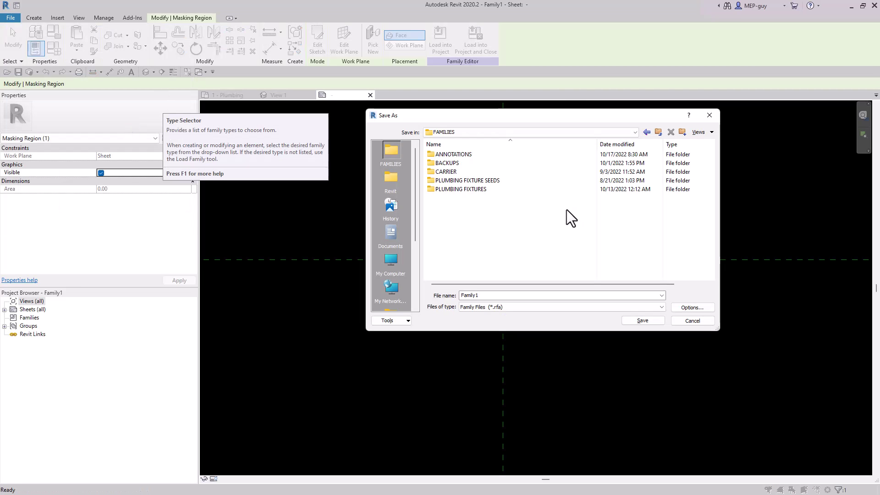
double_click(457, 155)
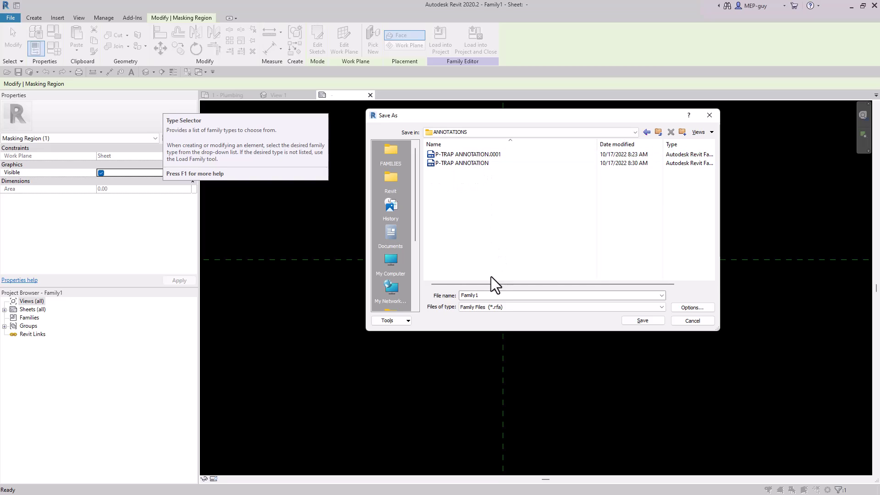
left_click(465, 163)
left_click(510, 296)
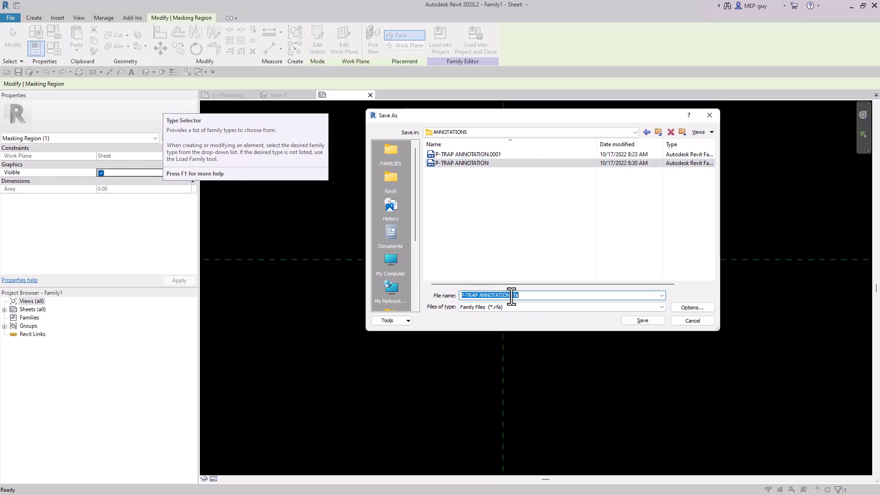
left_click(510, 296)
type("2")
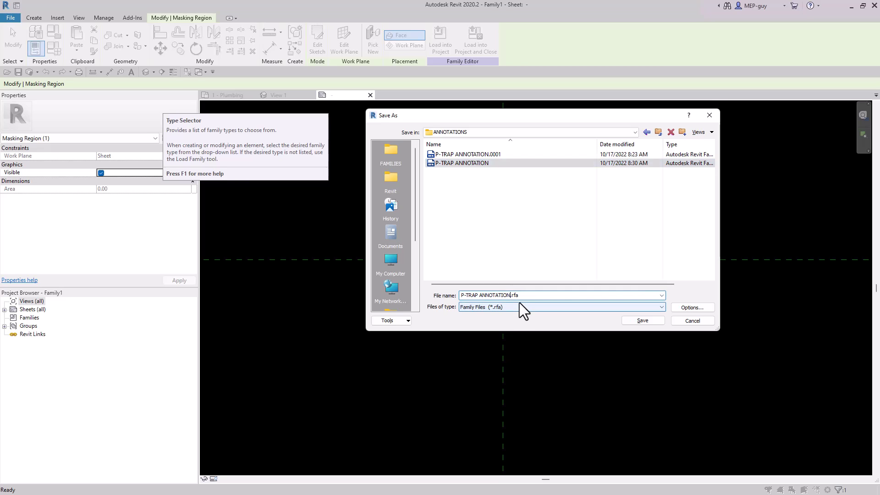
Step: Set the maximum backups to 1 in the file save options and save the annotation family
left_click(692, 307)
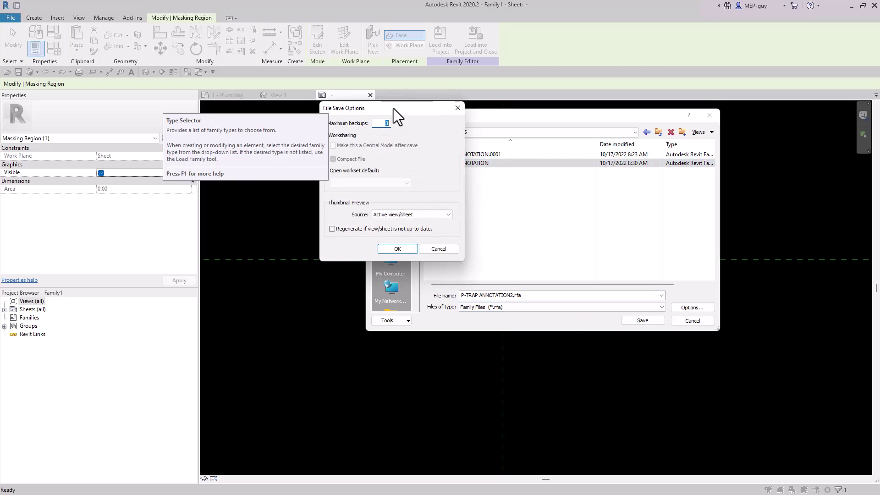
left_click_drag(394, 109, 448, 122)
type("1")
left_click(454, 263)
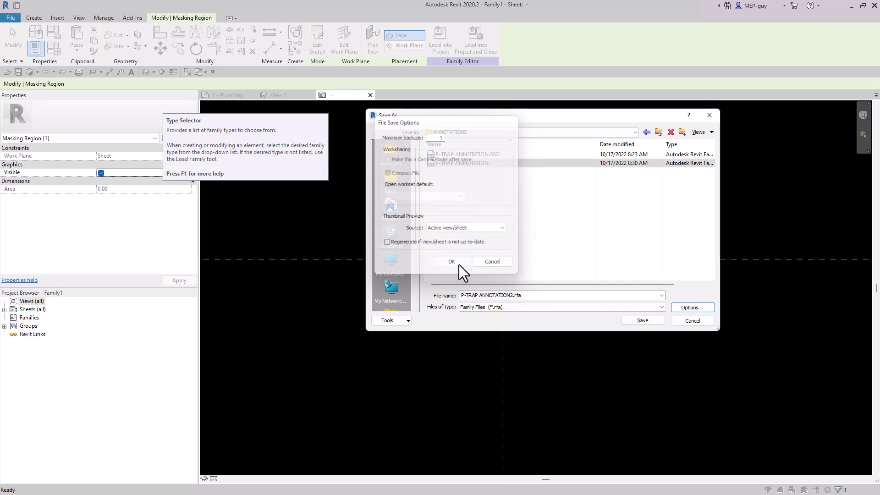
left_click(641, 321)
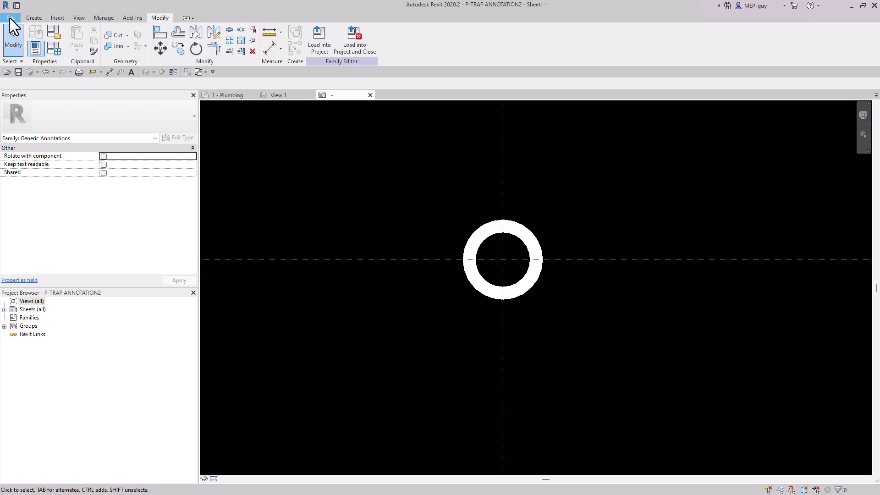
Step: Create a new family from the Generic Annotation template in the Annotations folder and delete its built-in note
left_click(10, 18)
mouse_move(42, 57)
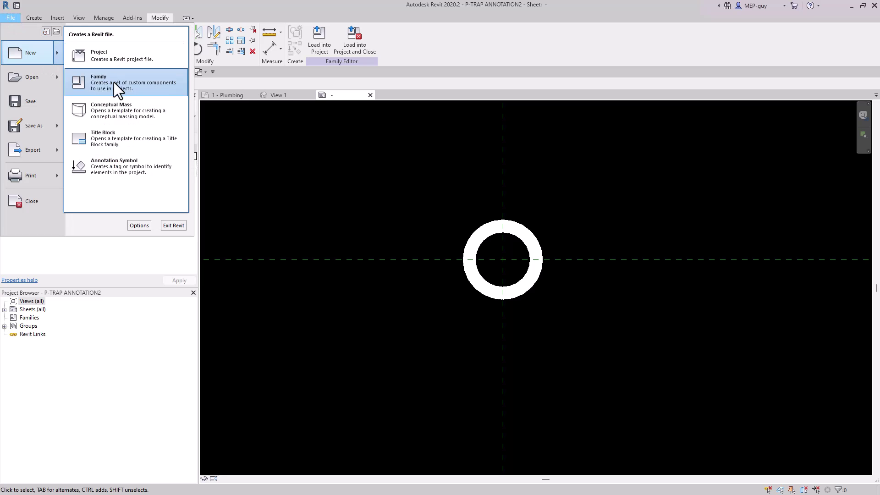
left_click(116, 83)
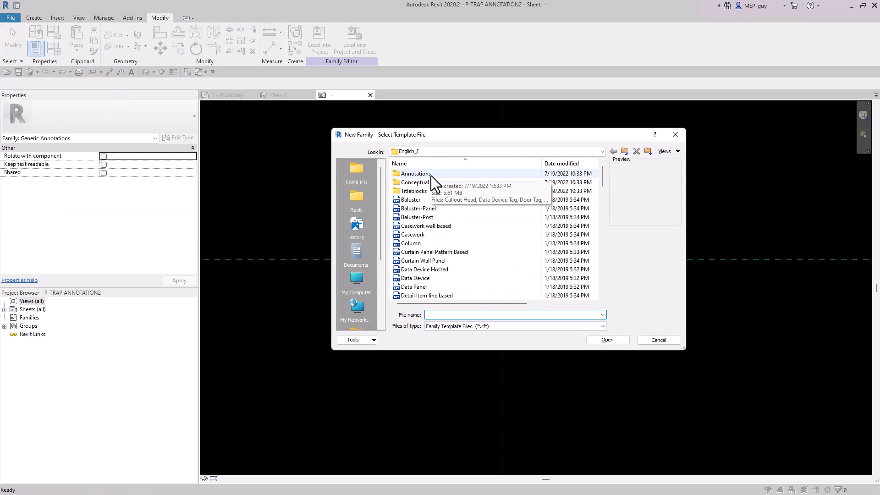
double_click(430, 175)
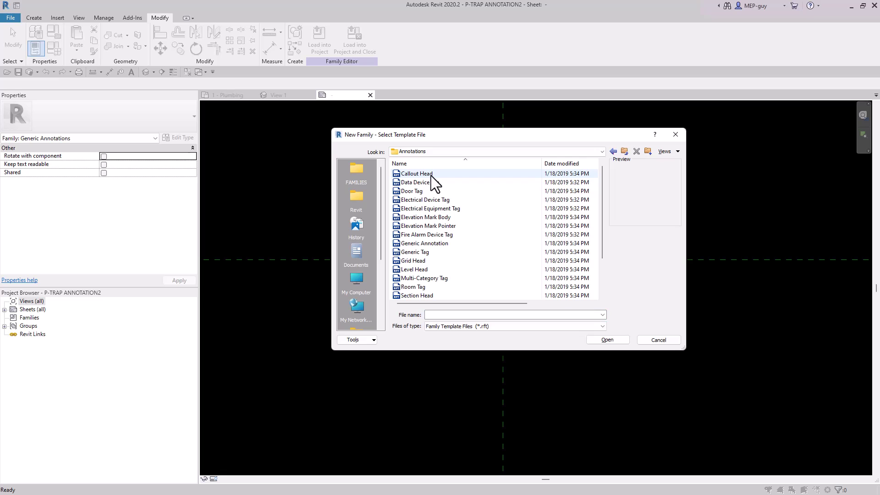
double_click(425, 243)
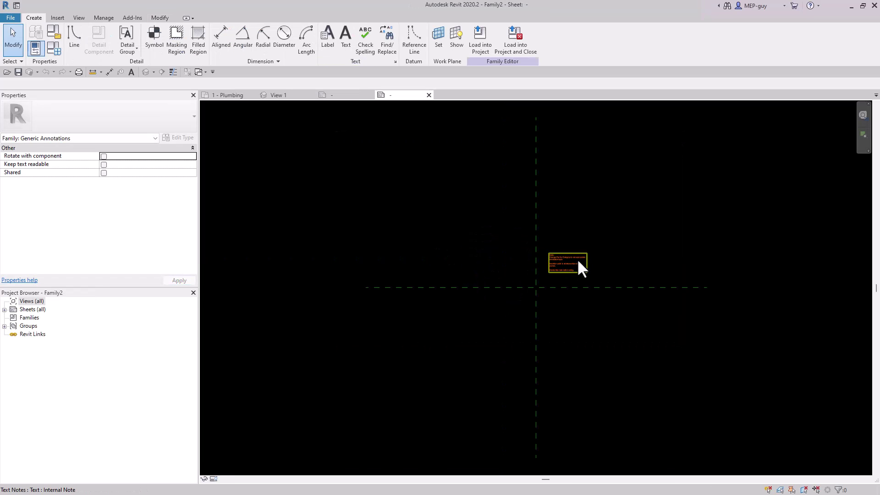
left_click(577, 259)
key("Delete")
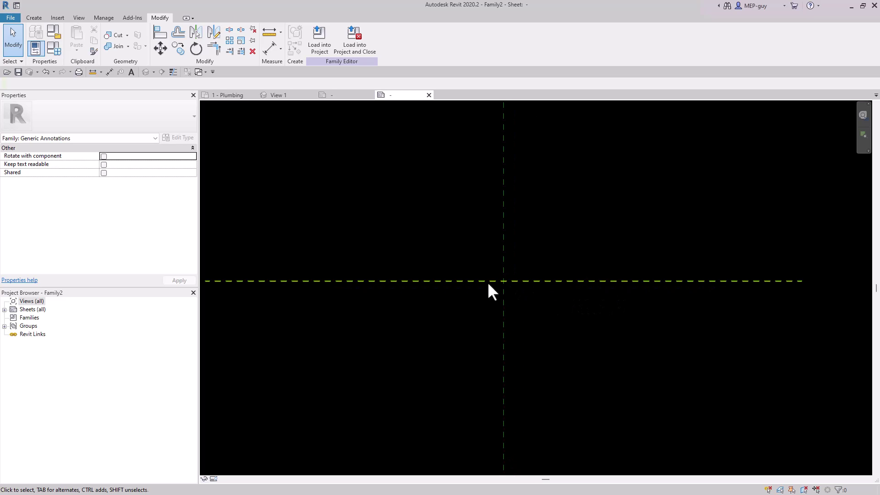
Step: Load the P-TRAP ANNOTATION2 family into the open Family2 annotation family
left_click(337, 93)
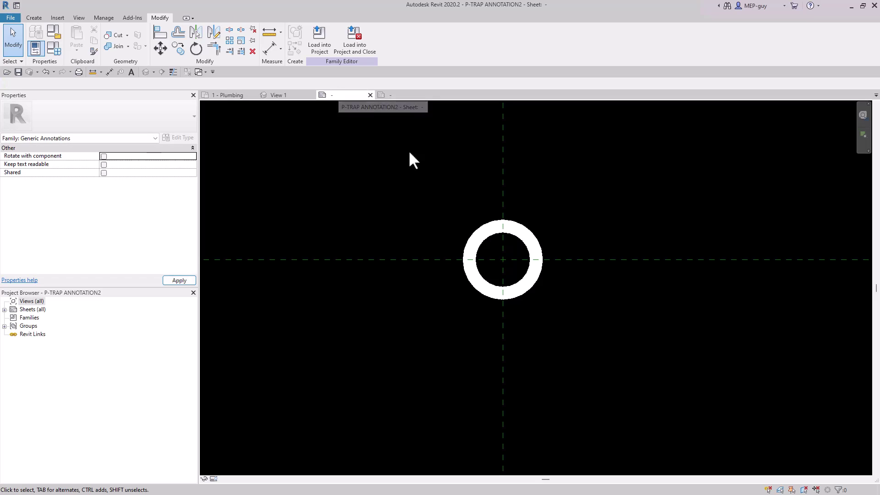
left_click(321, 40)
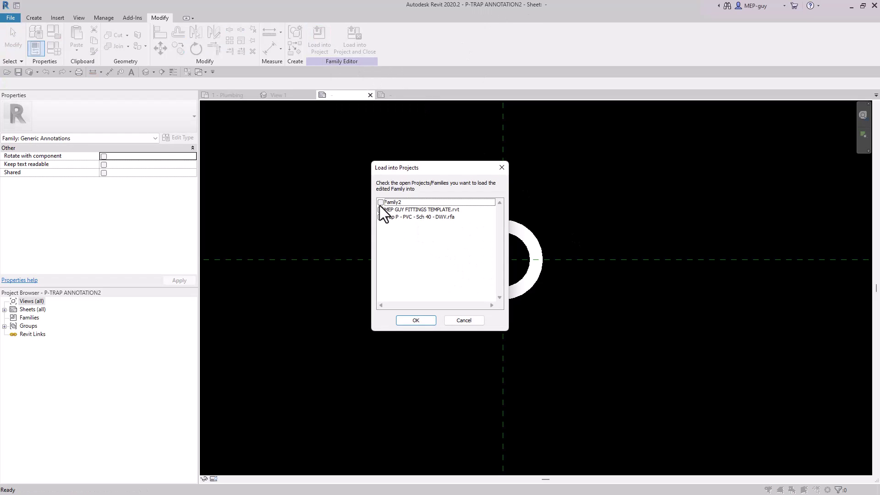
left_click(380, 203)
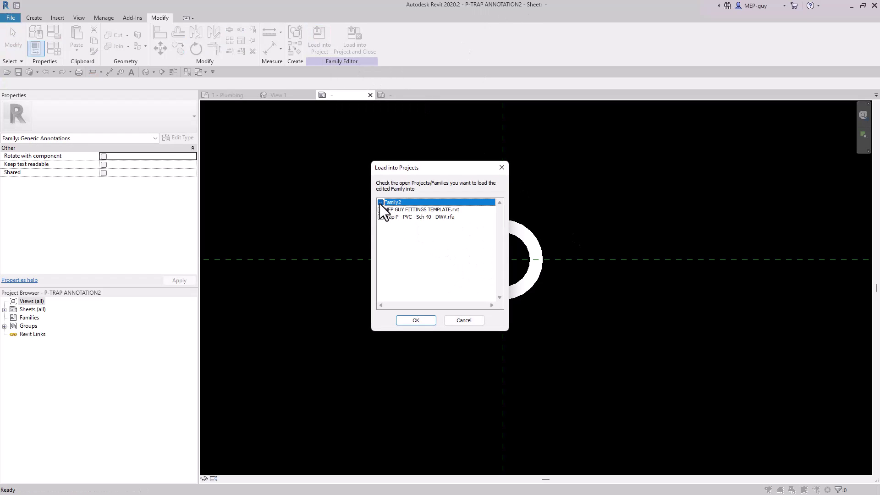
left_click(424, 321)
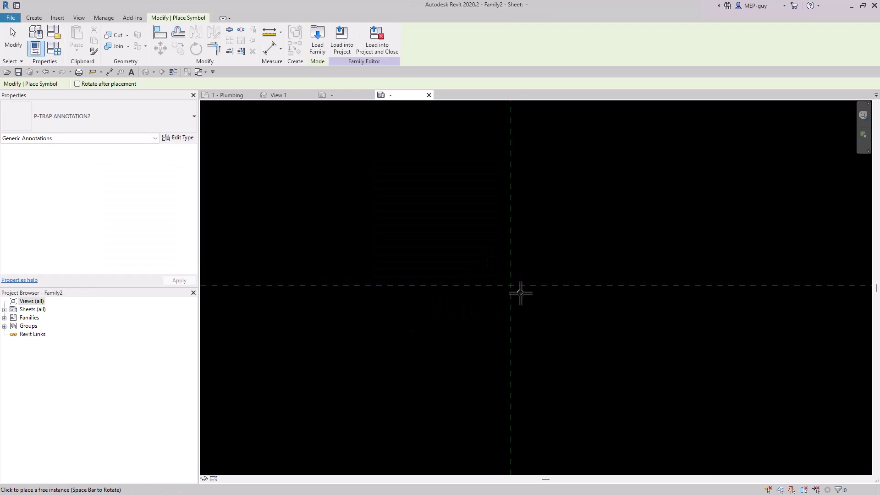
Step: Place one P-TRAP ANNOTATION2 symbol at the intersection of the two reference planes
scroll(514, 292, "up", 3)
scroll(499, 283, "down", 2)
scroll(498, 287, "up", 2)
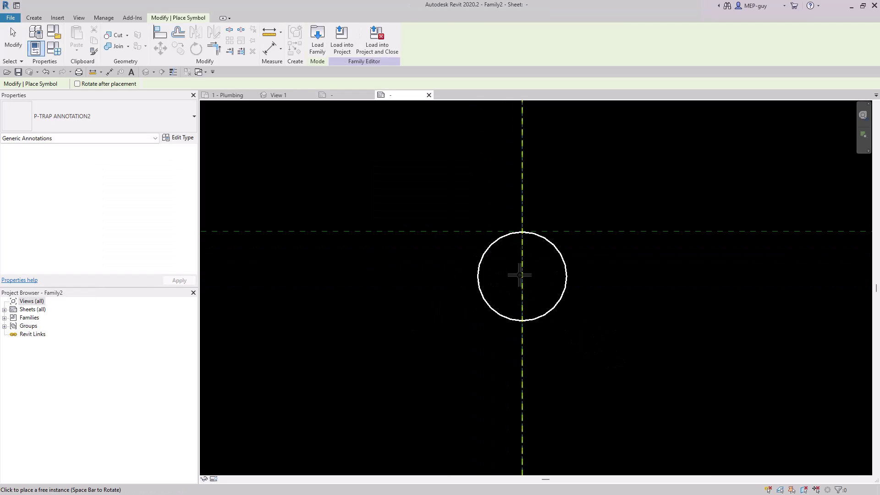
left_click(522, 231)
scroll(572, 347, "down", 2)
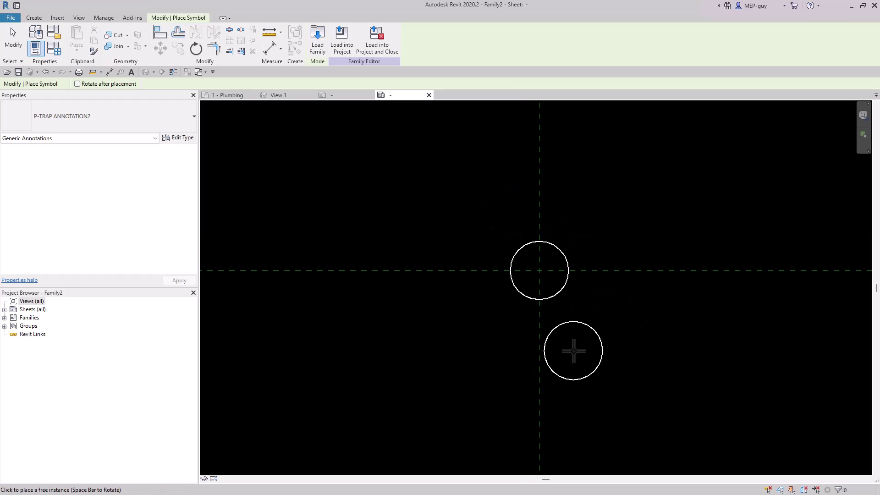
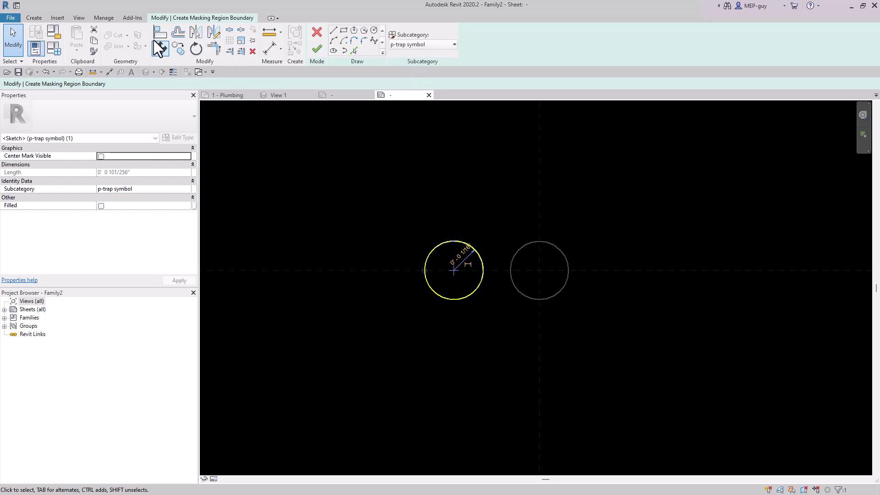
Step: Move the masking region's sketch circle horizontally until its right edge meets the left edge of the placed symbol
left_click(160, 48)
left_click(484, 271)
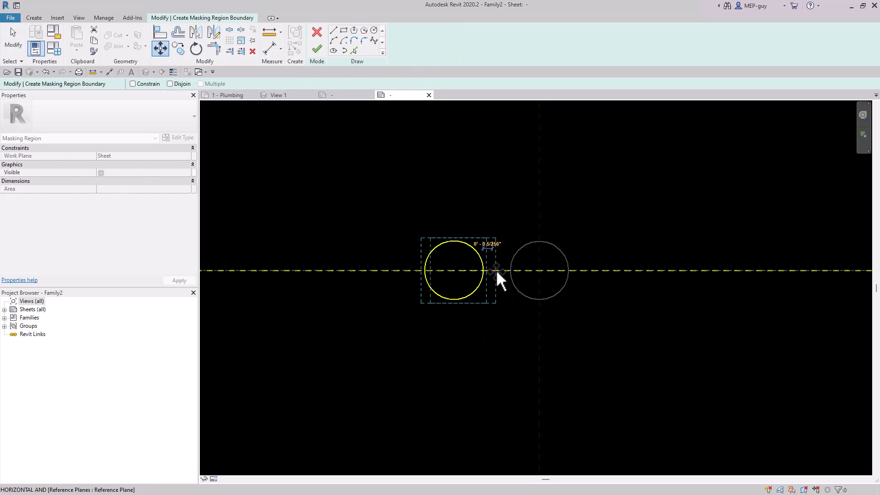
left_click(511, 270)
left_click(635, 314)
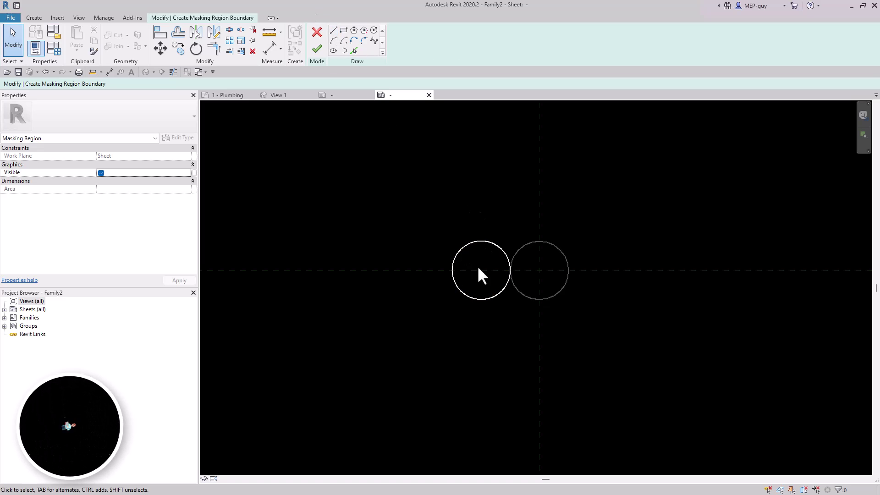
Step: Sketch a line from the circle's center to its upper-left edge at 135°
left_click(333, 30)
scroll(481, 280, "up", 2)
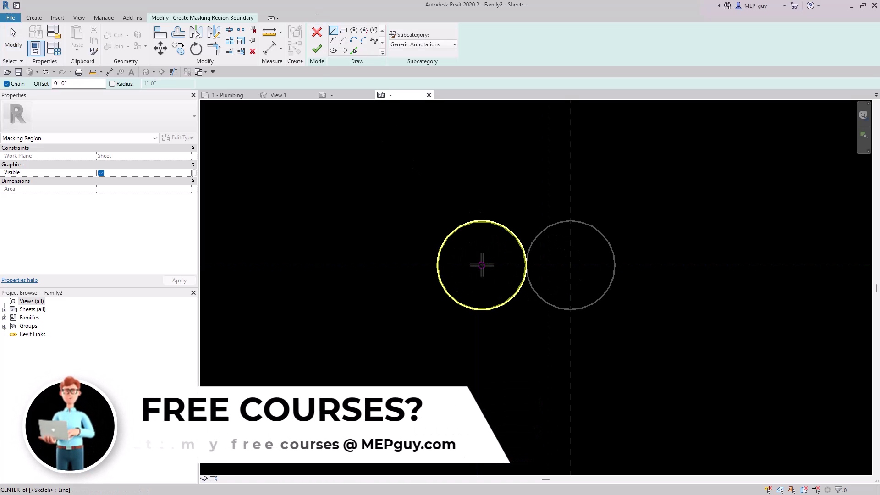
left_click(655, 265)
left_click(481, 265)
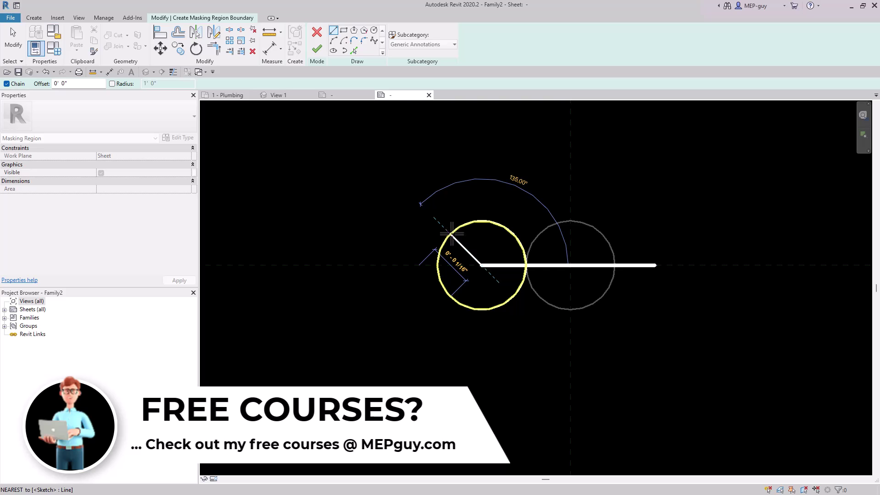
left_click(453, 234)
key("Escape")
key("Escape")
Step: Mirror a copy of the diagonal line about the horizontal reference plane
left_click(474, 258)
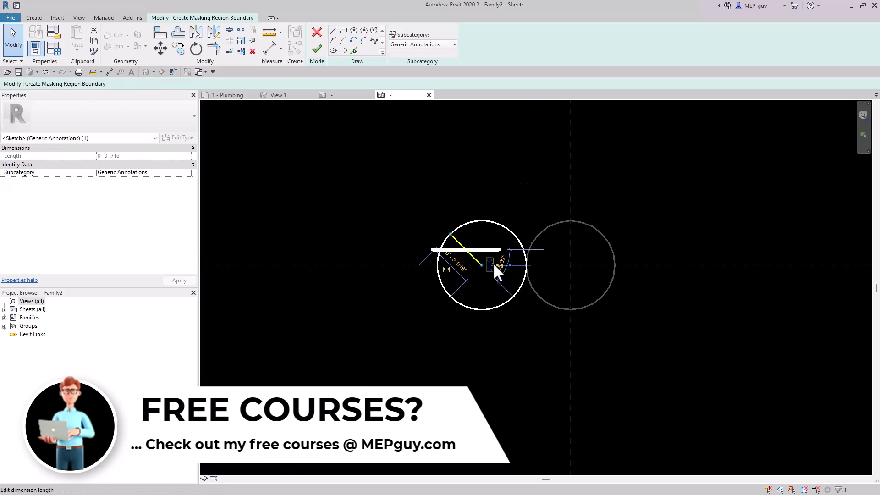
left_click(195, 36)
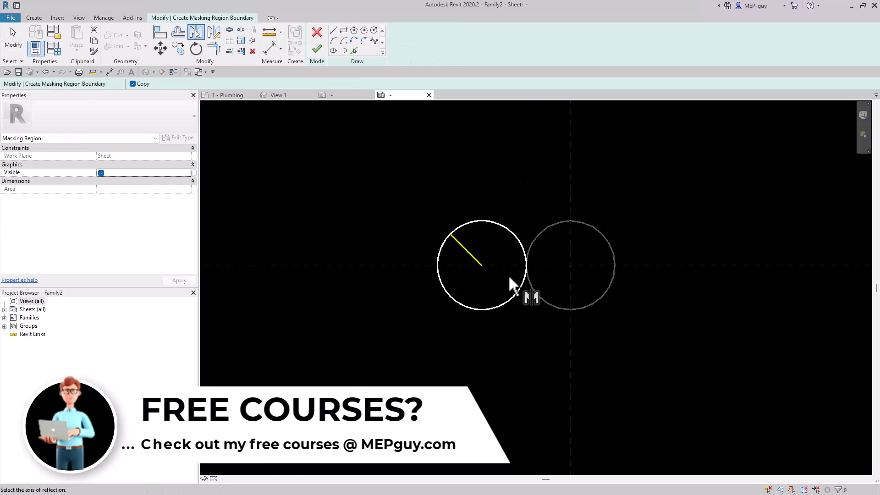
left_click(500, 264)
scroll(490, 251, "up", 3)
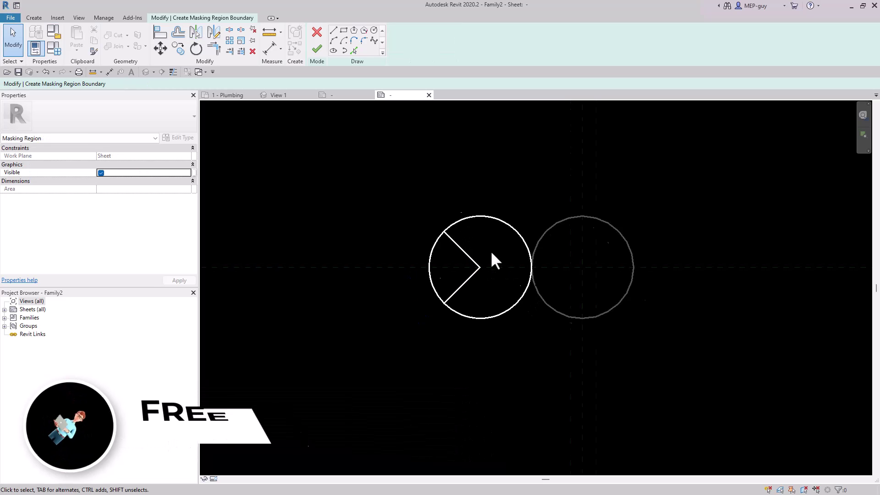
Step: Trim the circle to both diagonal lines, leaving a closed boundary with a wedge open on the left side
key("t")
key("r")
left_click(455, 246)
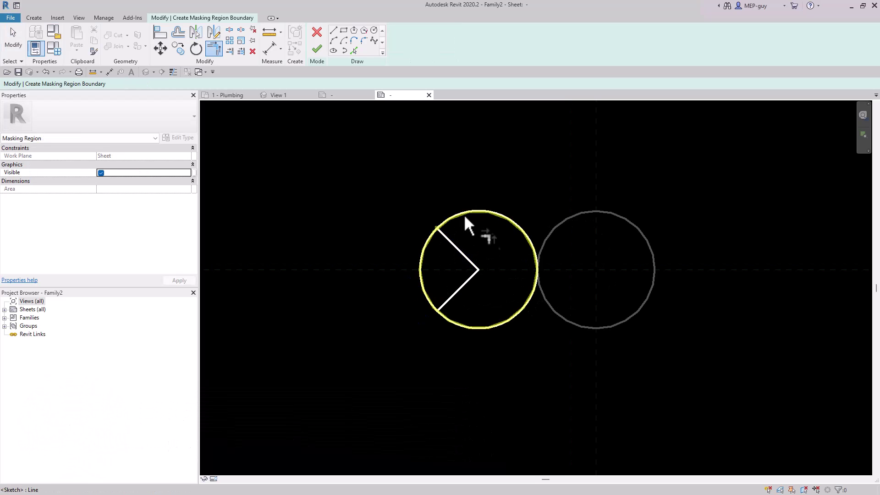
left_click(464, 213)
left_click(491, 327)
left_click(459, 293)
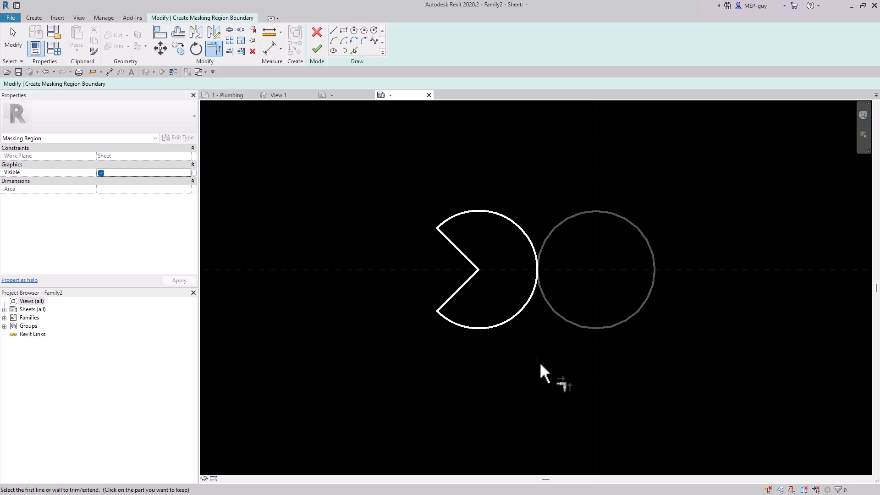
key("Escape")
Step: Assign the two diagonal lines to the <Invisible lines> subcategory and finish the masking region sketch
scroll(540, 362, "down", 2)
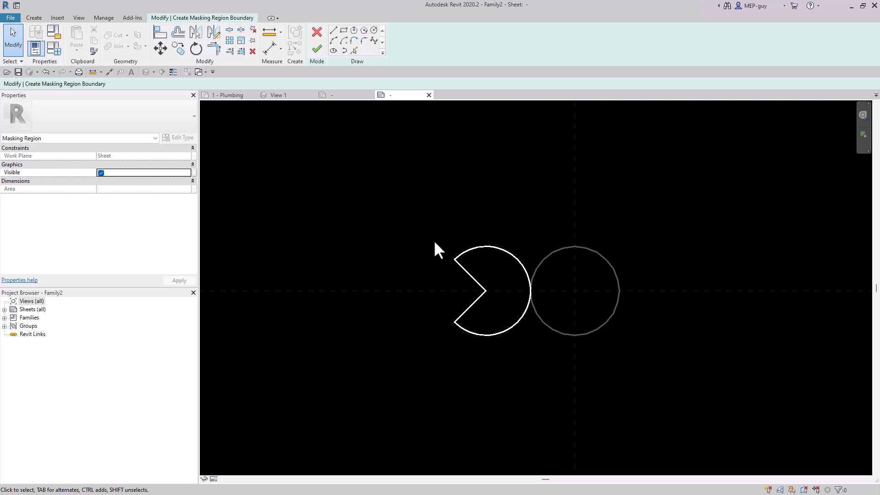
mouse_move(411, 237)
left_mouse_down()
mouse_move(501, 337)
mouse_move(506, 354)
left_mouse_up()
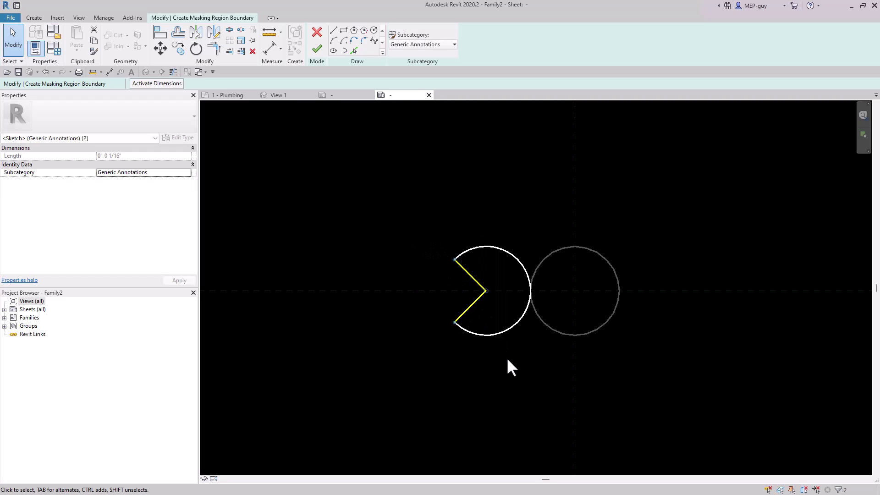
left_click(433, 43)
left_click(416, 65)
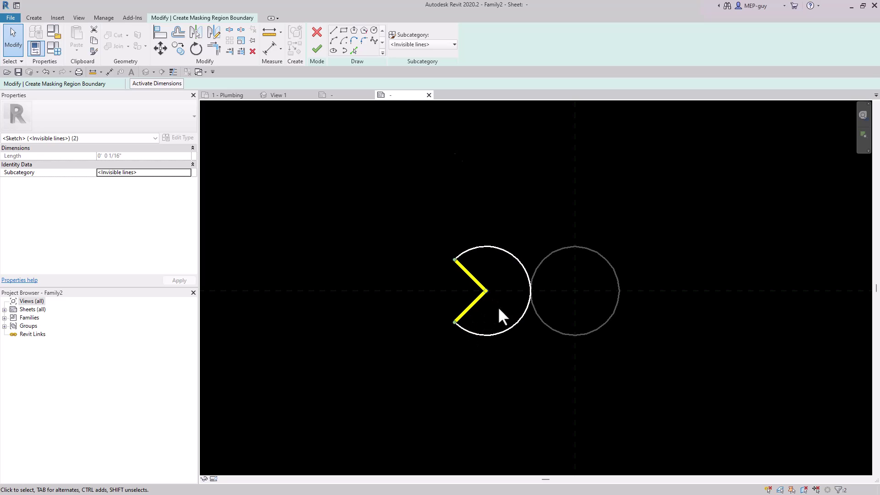
left_click(317, 49)
left_click(507, 205)
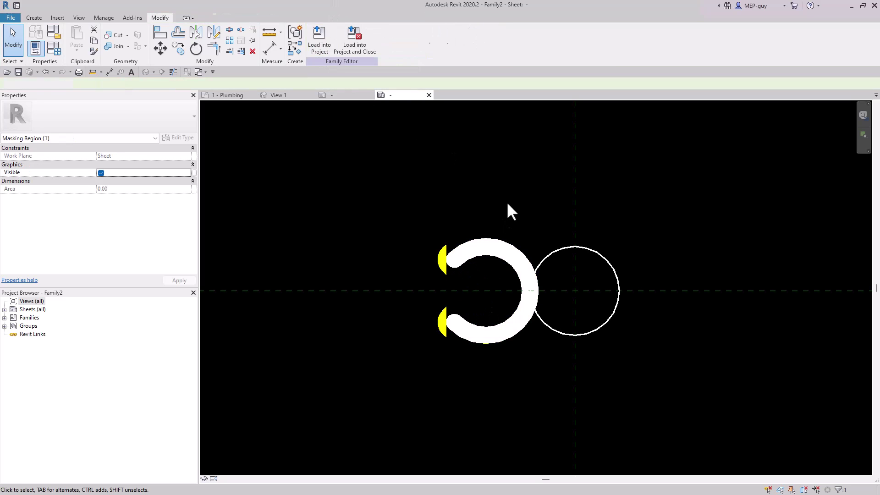
Step: Delete the placed P-TRAP ANNOTATION2 circle from the reference plane intersection
scroll(527, 339, "down", 3)
scroll(622, 367, "up", 2)
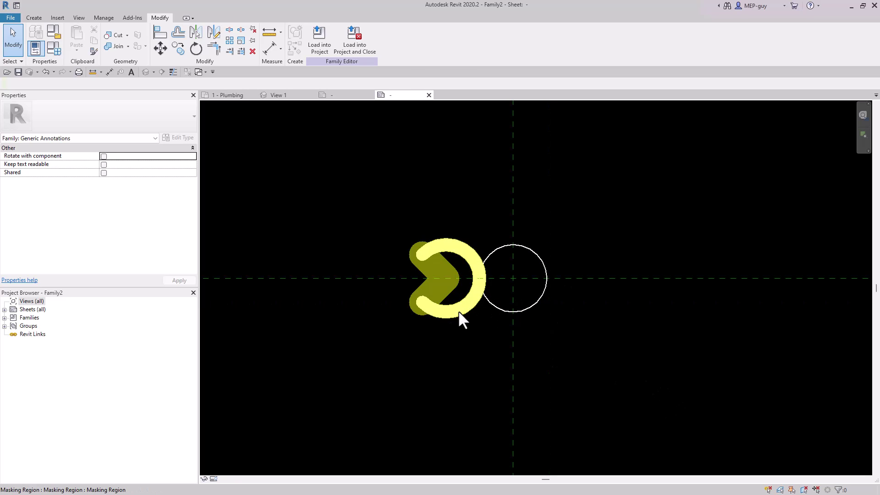
left_click(503, 246)
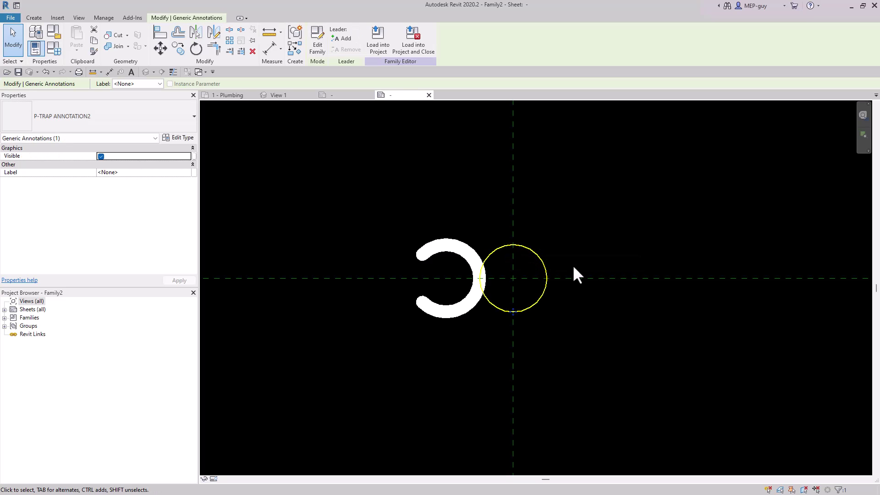
key("Escape")
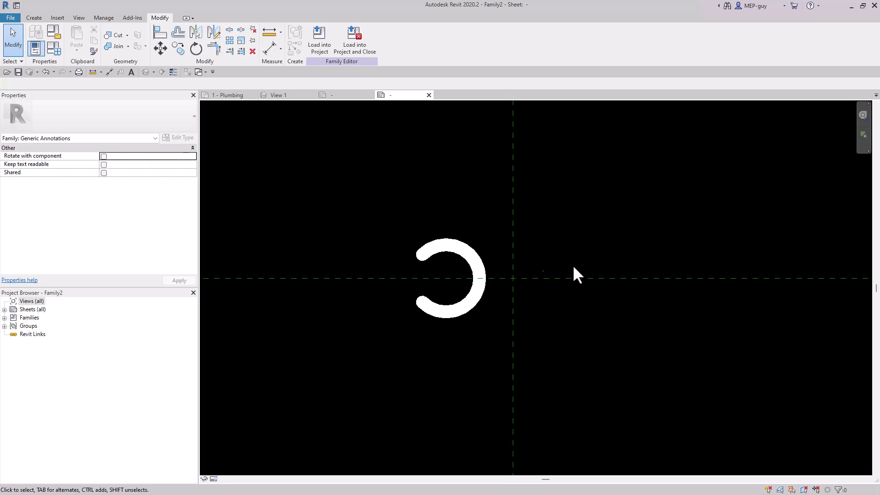
Step: Move the masking region so the midpoint of its arc sits on the intersection of the reference planes
left_click(474, 265)
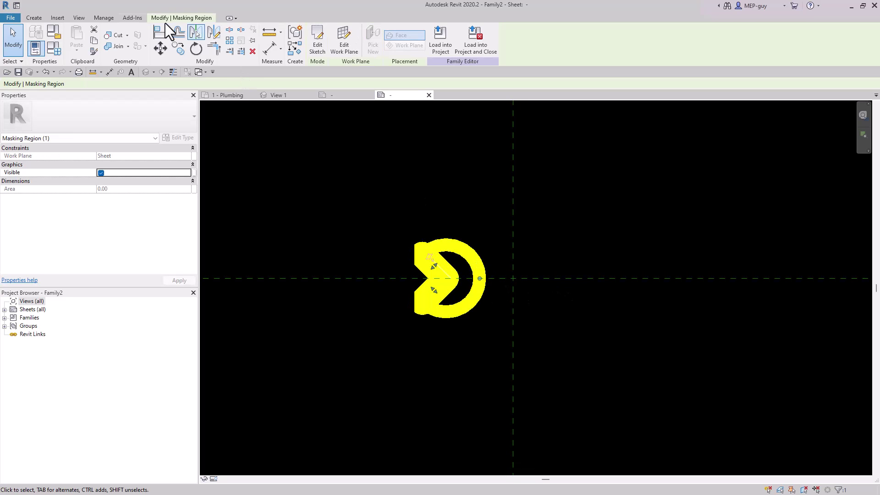
left_click(161, 48)
left_click(480, 279)
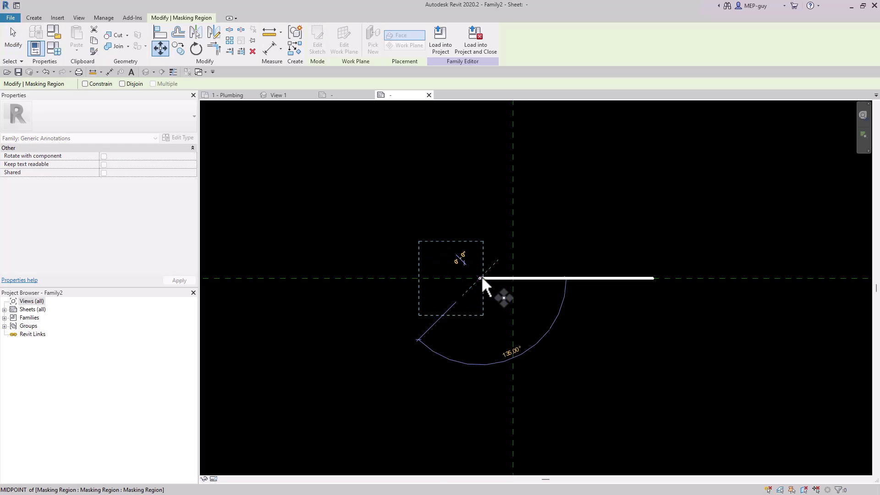
left_click(513, 278)
left_click(609, 260)
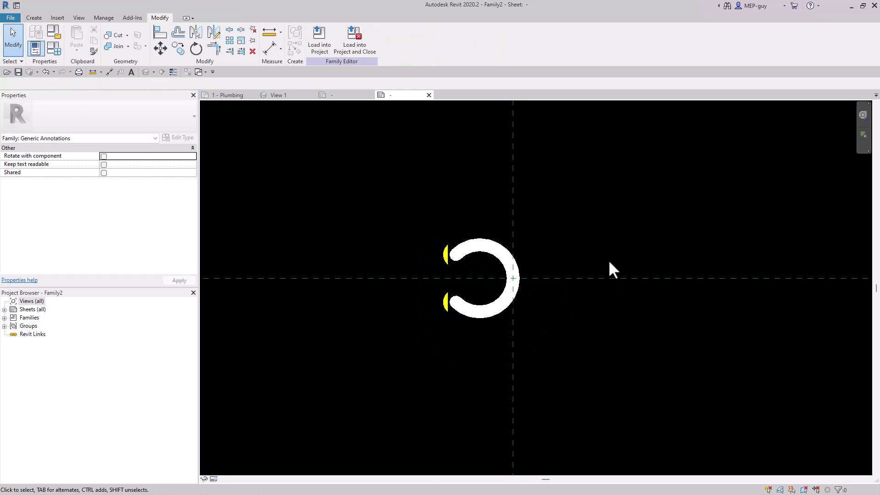
Step: Load Family2 into P-TRAP ANNOTATION2.rfa and place its open arc against the left edge of the circle
left_click(325, 50)
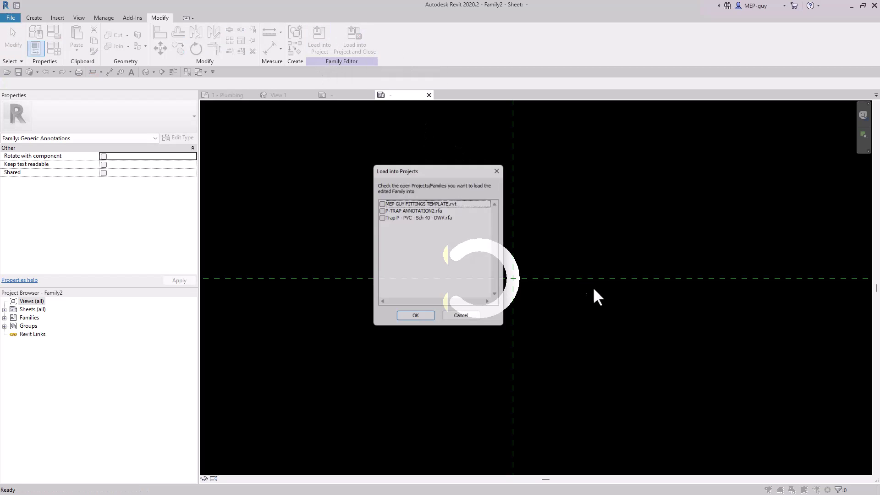
left_click(380, 209)
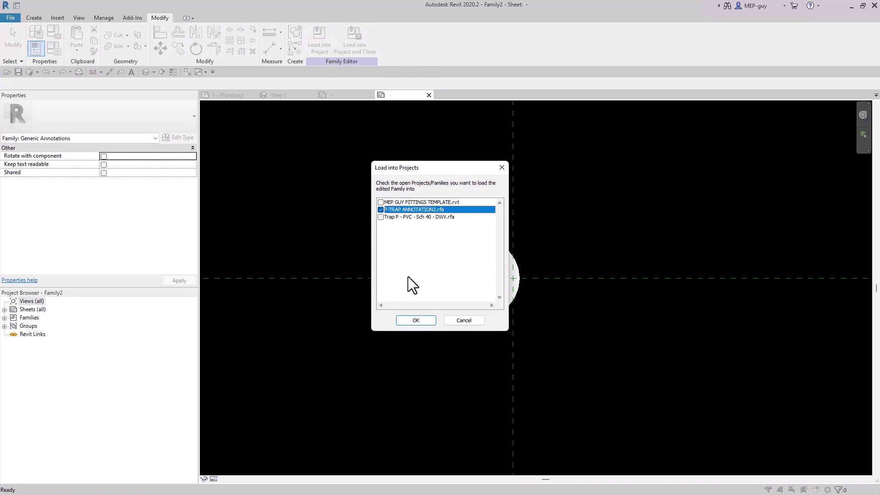
left_click(423, 324)
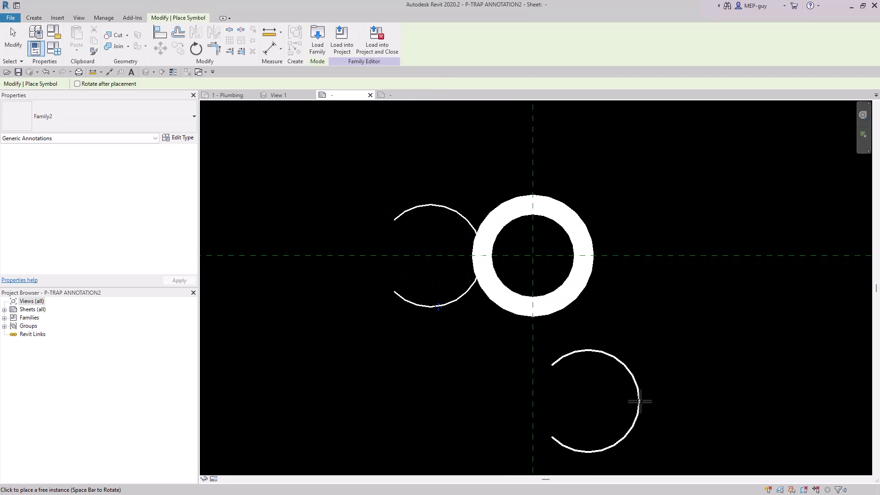
key("Escape")
scroll(550, 385, "down", 2)
middle_click_drag(583, 390, 558, 364)
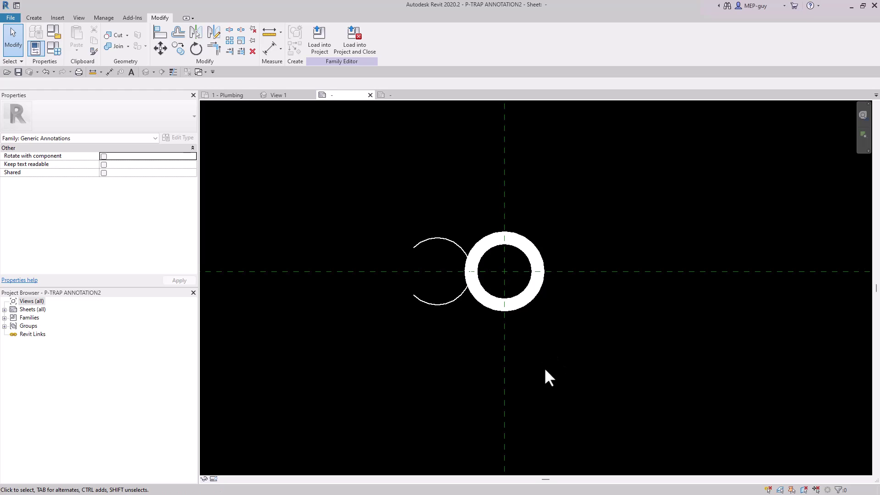
Step: Check the subcategory of the arc in Family2's masking region sketch, finish the sketch unchanged and return to P-TRAP ANNOTATION2
left_click(393, 93)
left_click(484, 239)
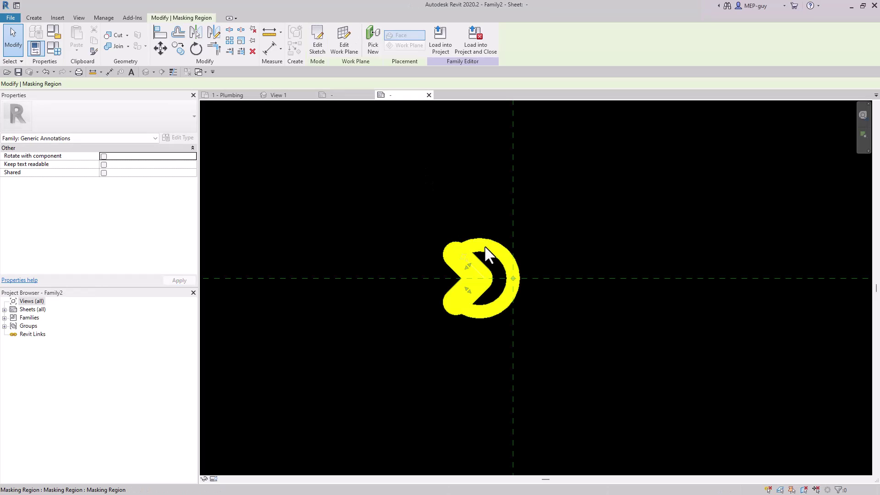
left_click(314, 43)
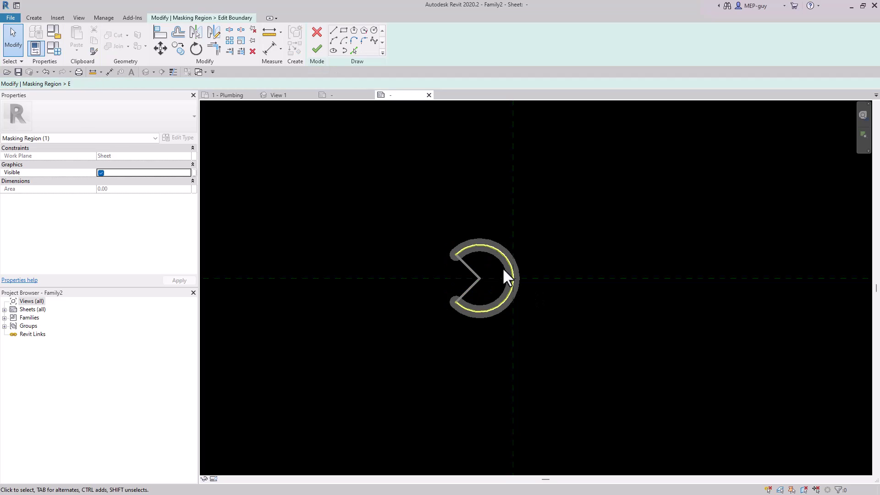
left_click(494, 246)
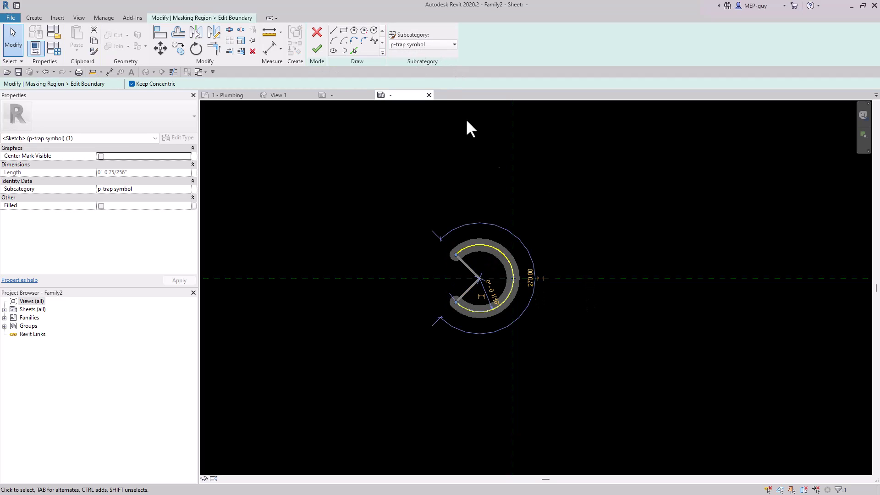
left_click(320, 50)
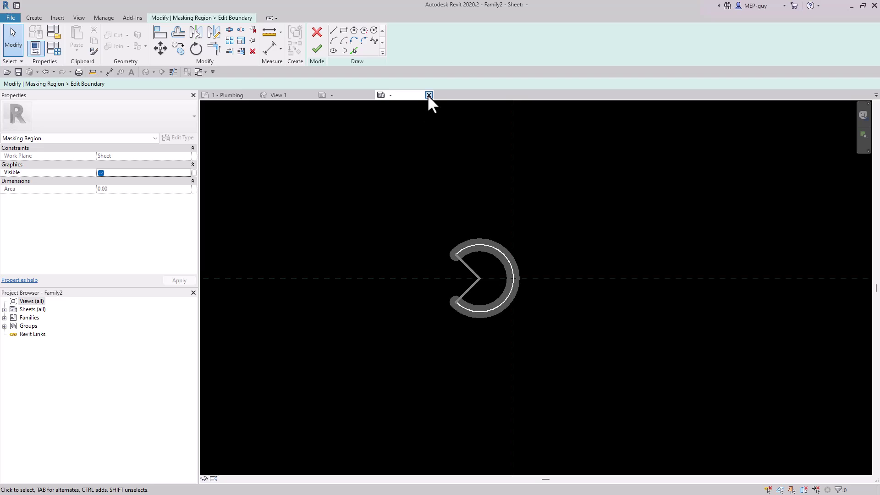
left_click(428, 95)
key("Escape")
left_click(353, 95)
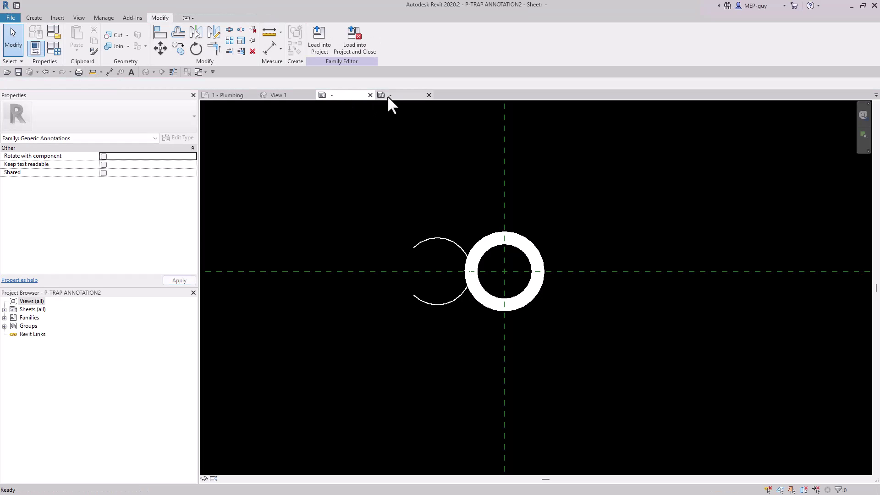
left_click(387, 95)
left_click(317, 51)
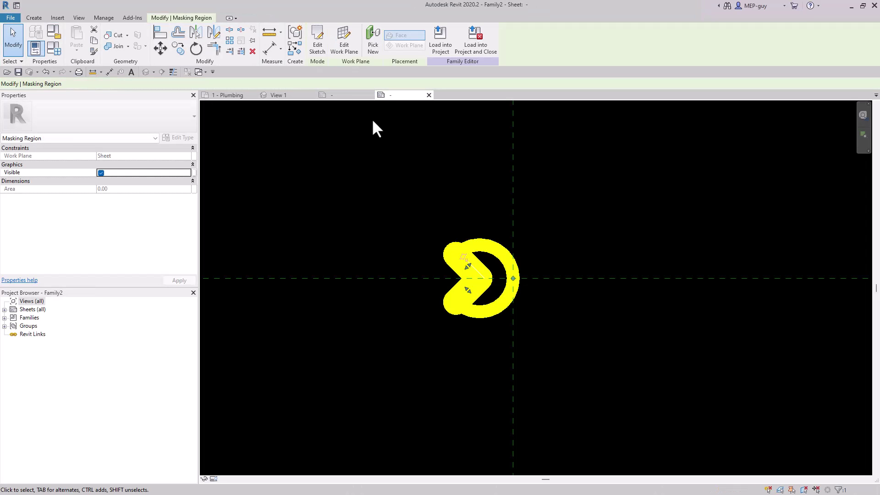
left_click(350, 95)
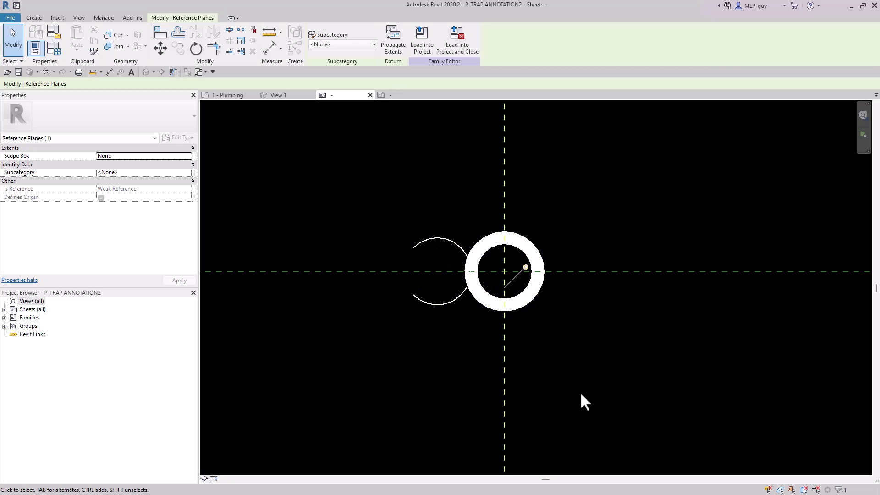
Step: Create a new family from the Generic Annotation template and delete its red note text
scroll(552, 339, "up", 1)
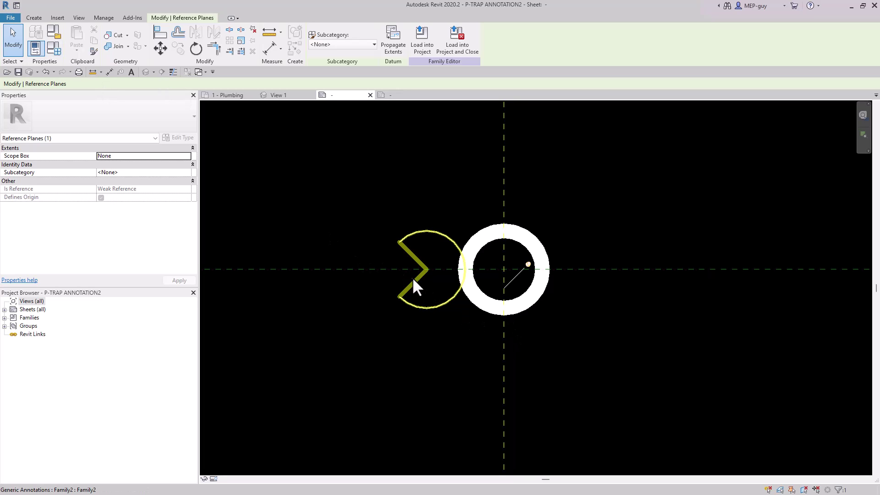
left_click(11, 17)
mouse_move(23, 51)
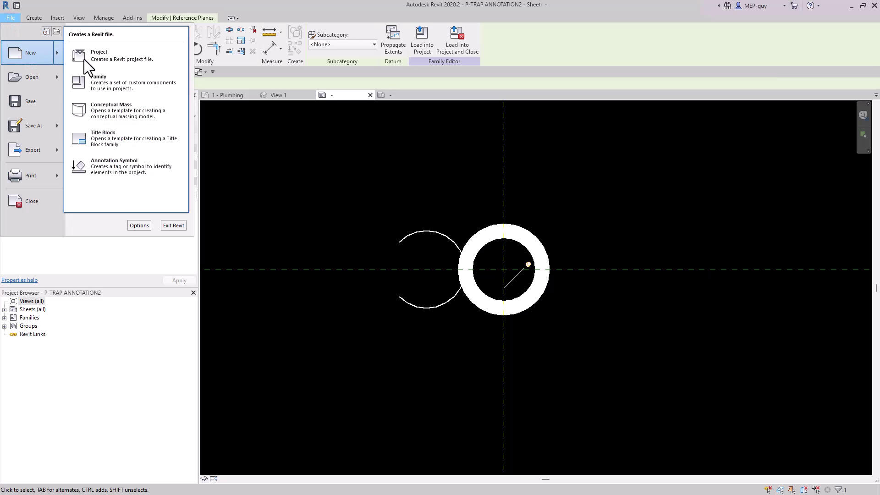
left_click(115, 84)
double_click(412, 173)
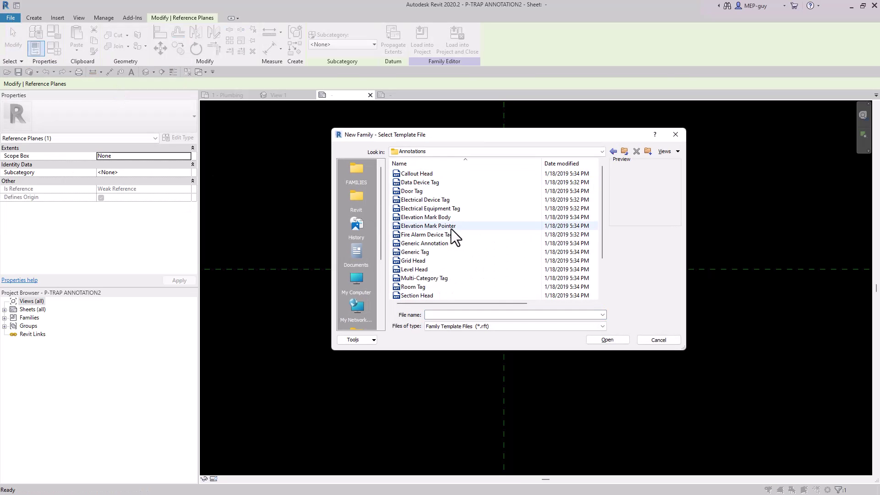
double_click(431, 241)
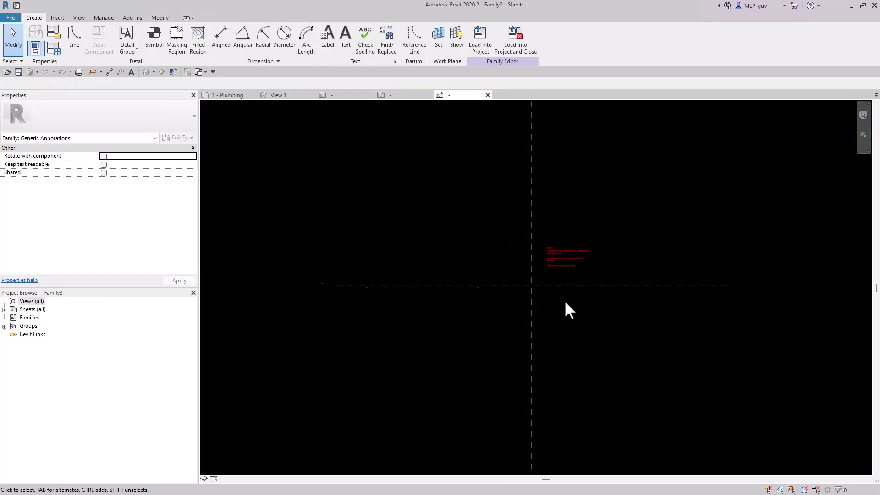
left_click(563, 242)
key("Delete")
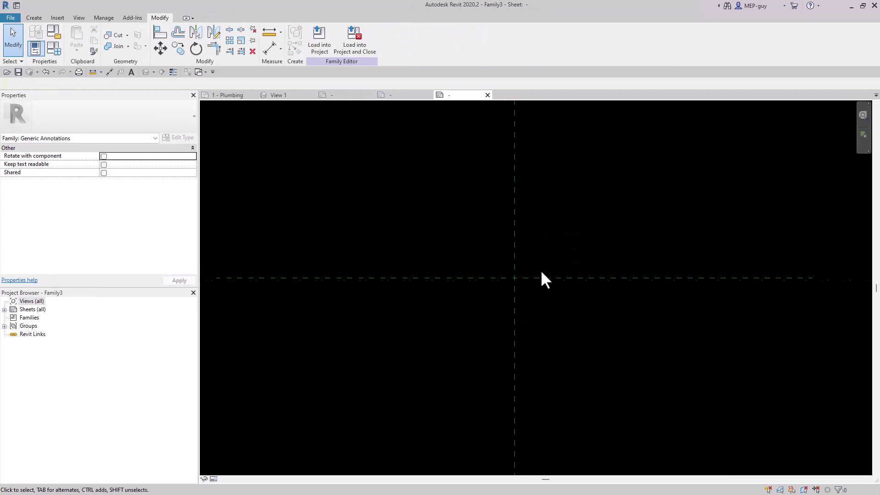
scroll(541, 272, "up", 2)
Step: Load Family2 into Family3 and place its open arc at the intersection of the reference planes
left_click(397, 93)
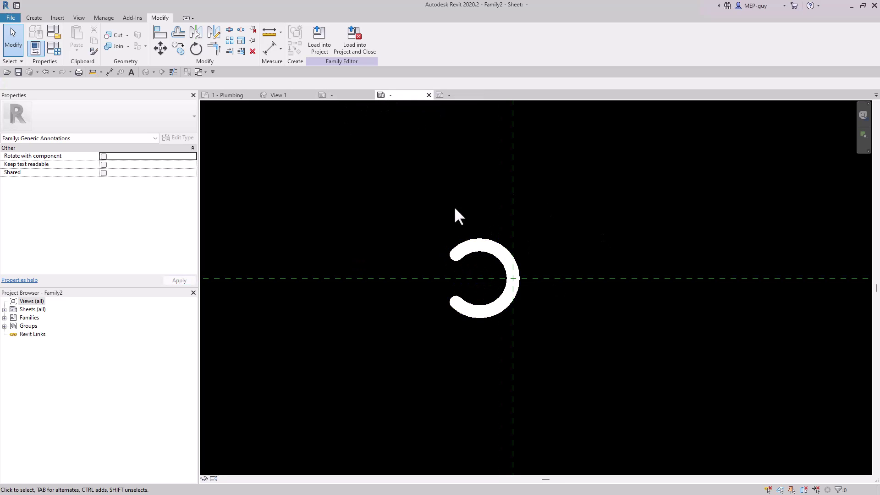
left_click(323, 39)
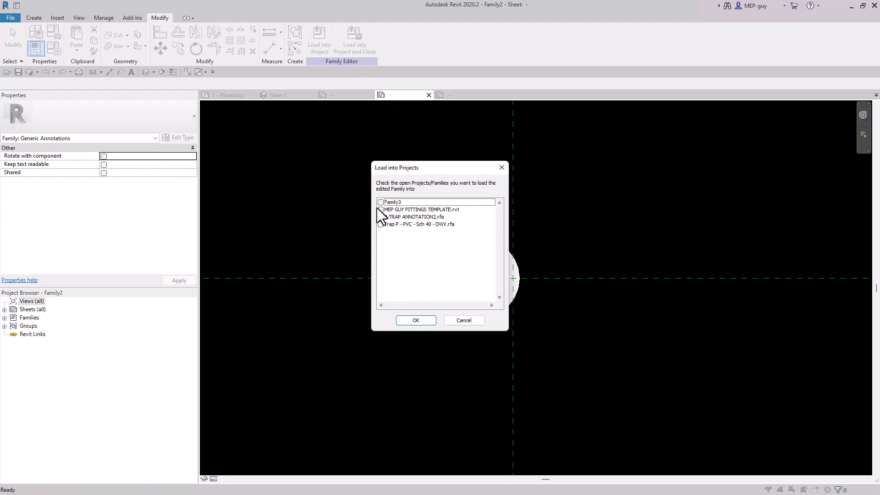
left_click(380, 201)
left_click(378, 218)
left_click(430, 322)
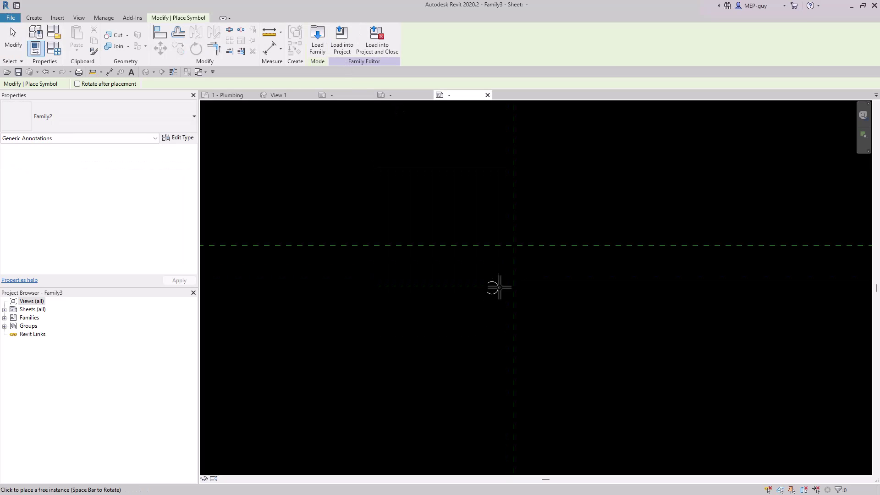
left_click(517, 239)
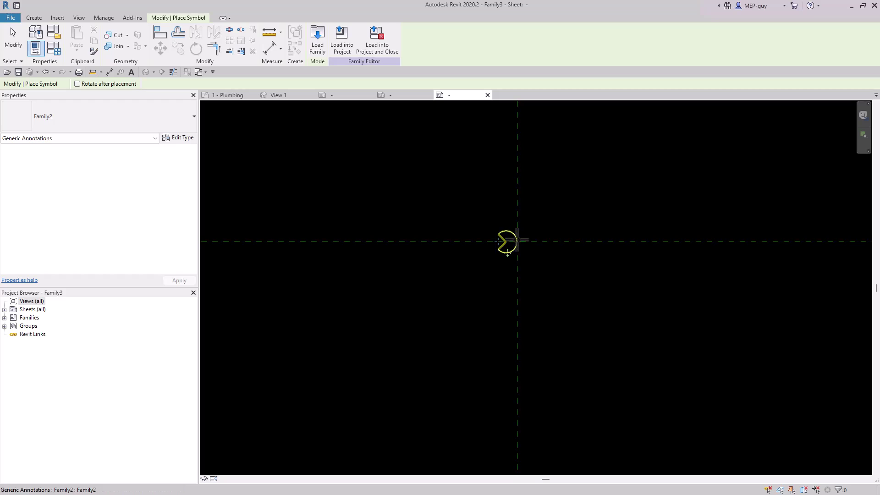
key("Escape")
key("Escape")
scroll(525, 245, "up", 3)
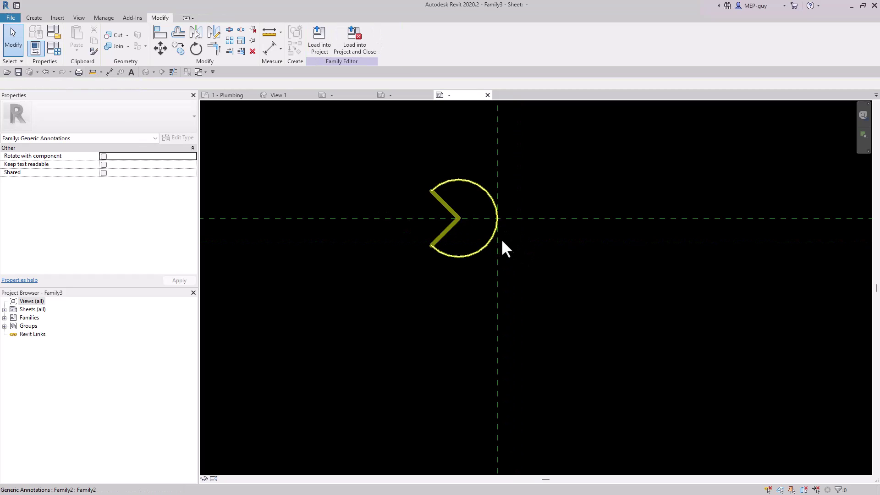
Step: Draw a p-trap symbol line about 5/128" long from the arc's center toward its opening, along the horizontal reference plane
left_click(32, 17)
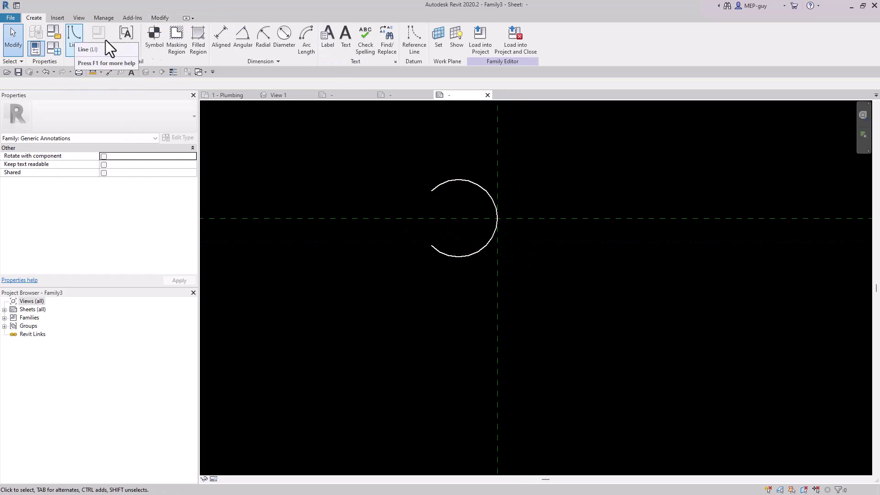
left_click(73, 32)
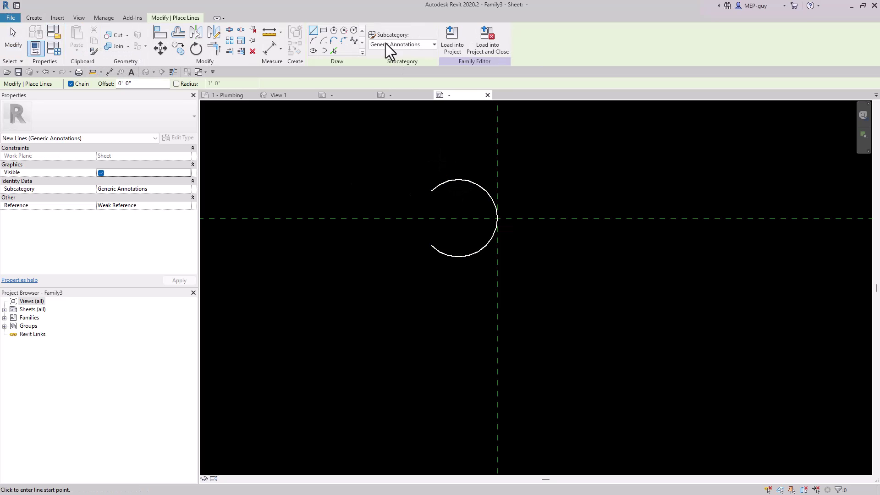
left_click(397, 75)
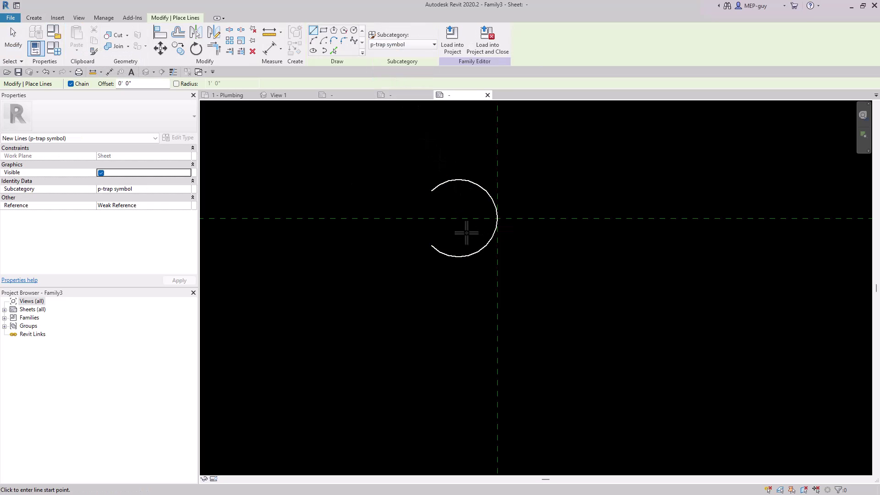
scroll(466, 232, "up", 2)
left_click(413, 252)
left_click(453, 211)
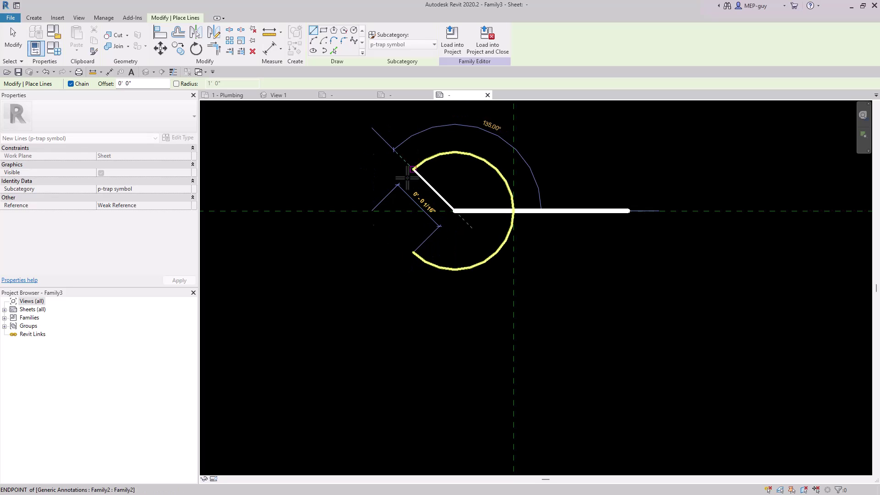
key("Escape")
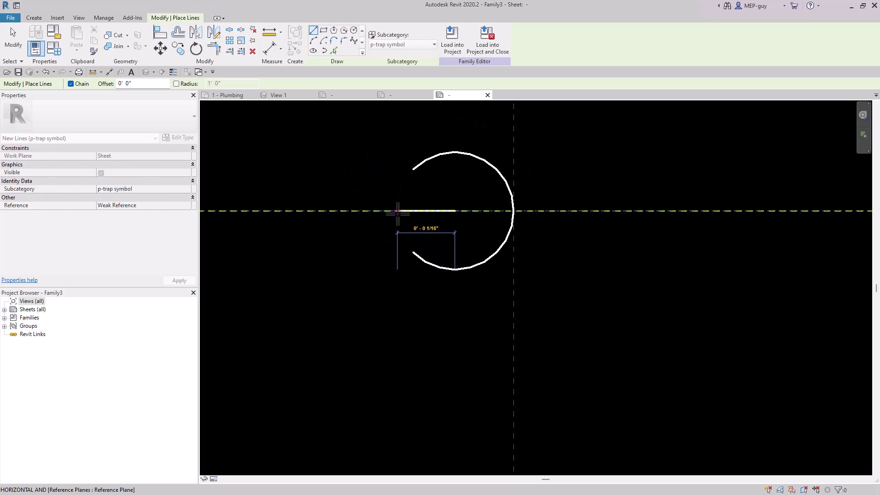
left_click_drag(498, 211, 461, 236)
key("Escape")
scroll(450, 238, "up", 2)
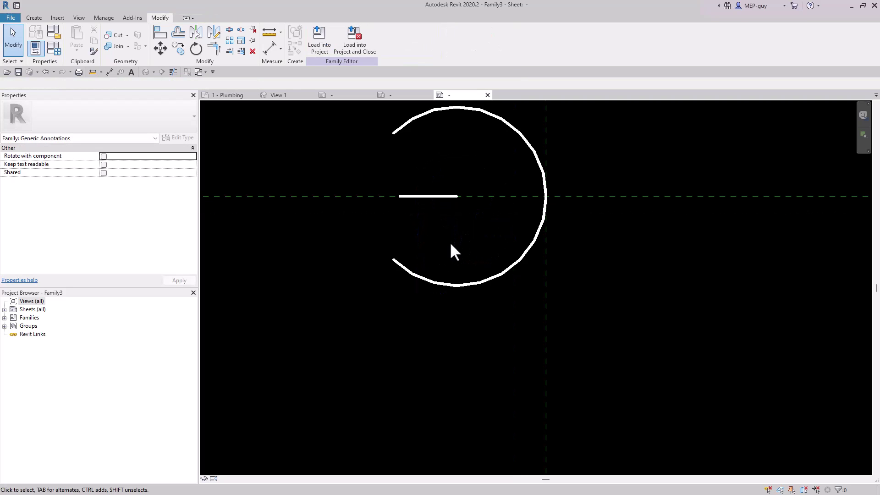
Step: Draw a p-trap symbol circle of 1/16" radius centered on the arc's center as a length guide
left_click(34, 17)
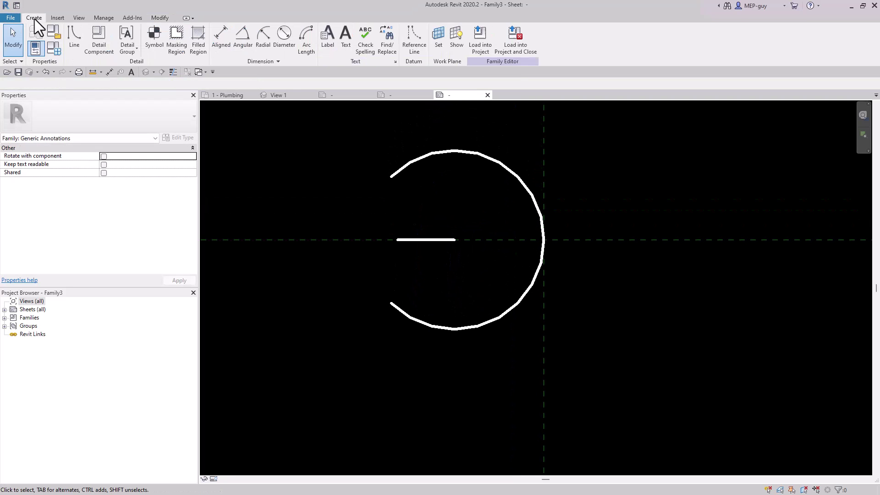
left_click(65, 33)
left_click(454, 239)
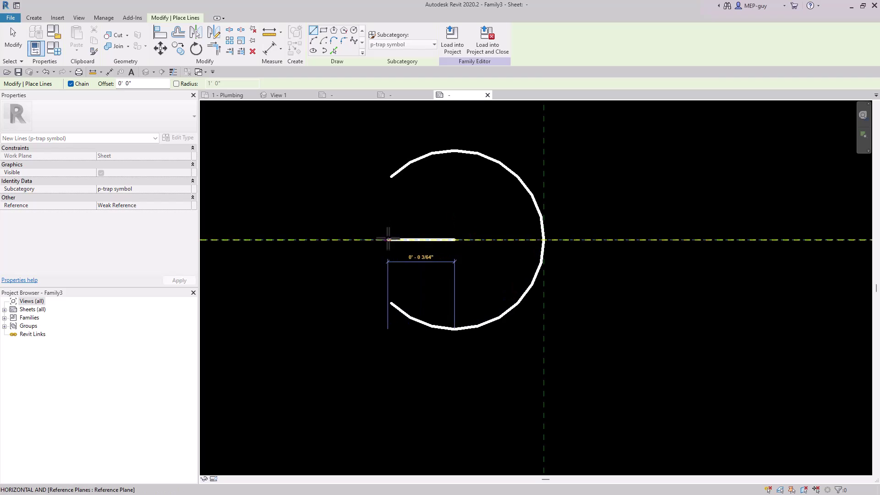
left_click(352, 32)
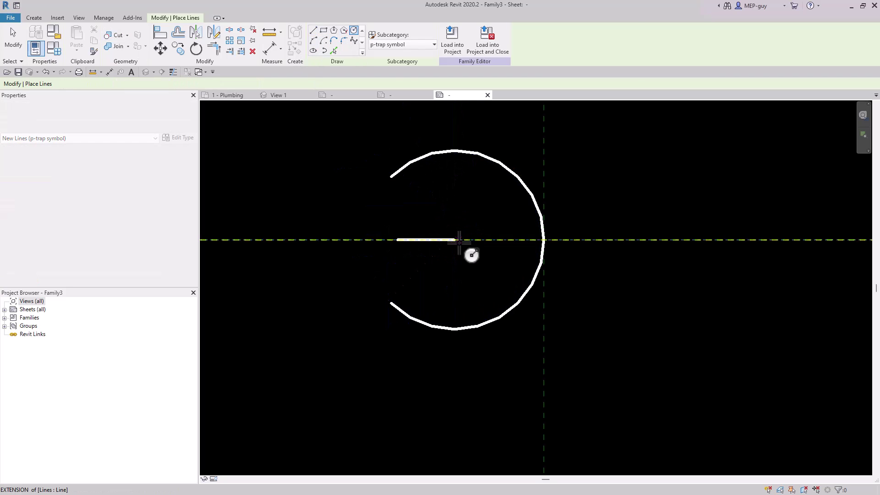
left_click(454, 240)
left_click(546, 242)
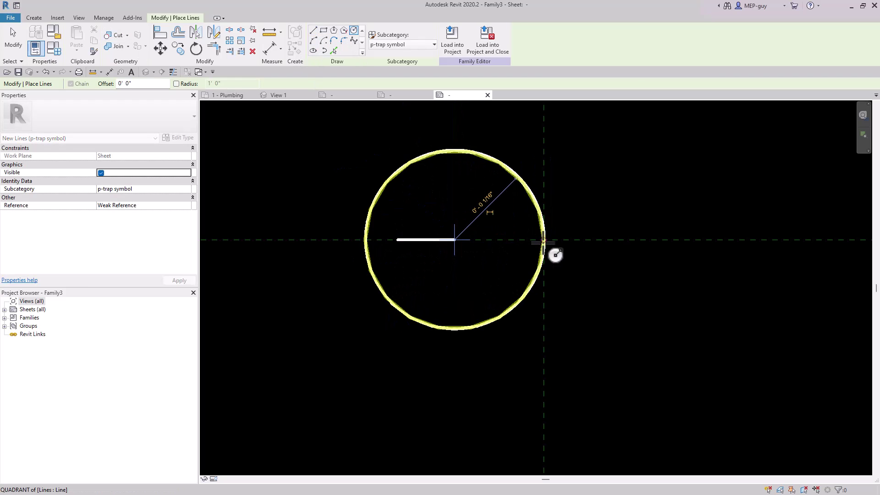
key("Escape")
key("Escape")
Step: Extend the free end of the horizontal line to the edge of the circle
left_click(432, 239)
left_click_drag(398, 240, 366, 240)
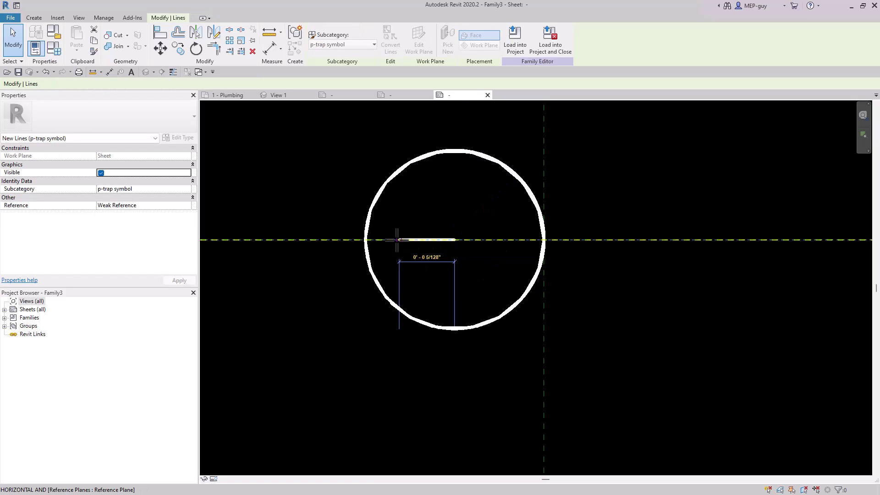
left_click(393, 239)
Step: Delete the guide circle and the nested Family2 arc, keeping only the horizontal line
left_click(429, 154)
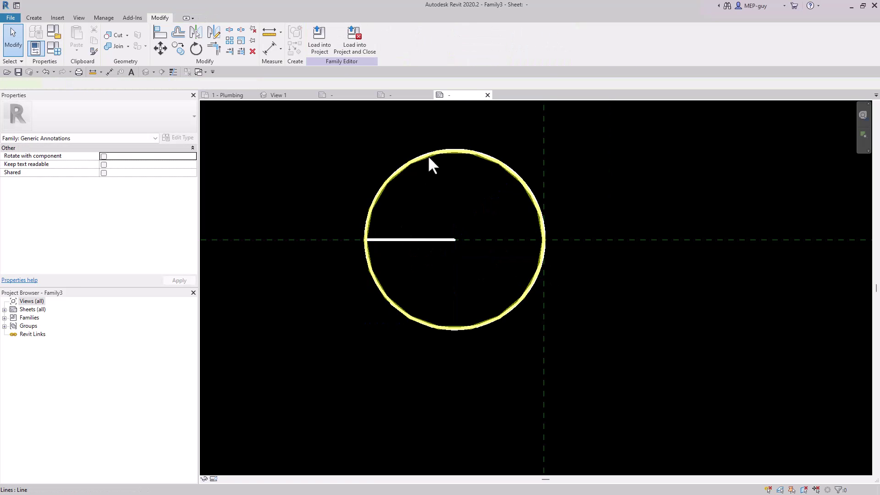
left_click(427, 155)
key("Delete")
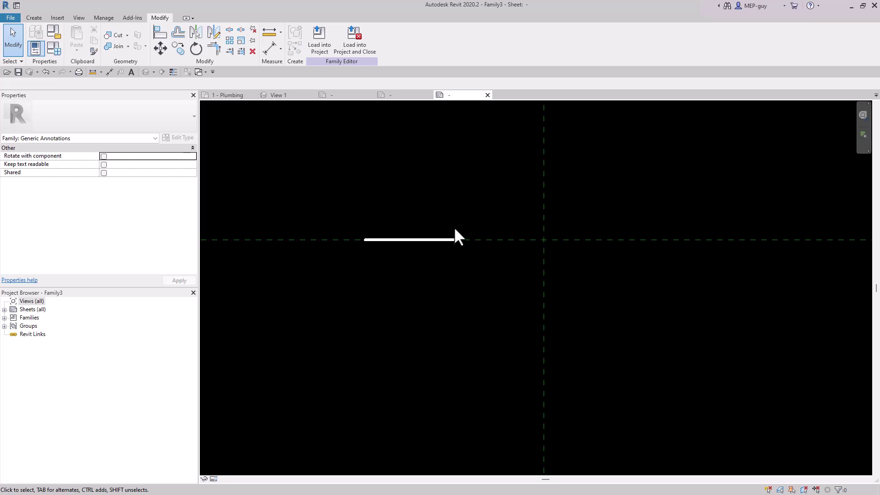
Step: Move the horizontal line so its right end sits on the intersection of the reference planes
left_click(442, 240)
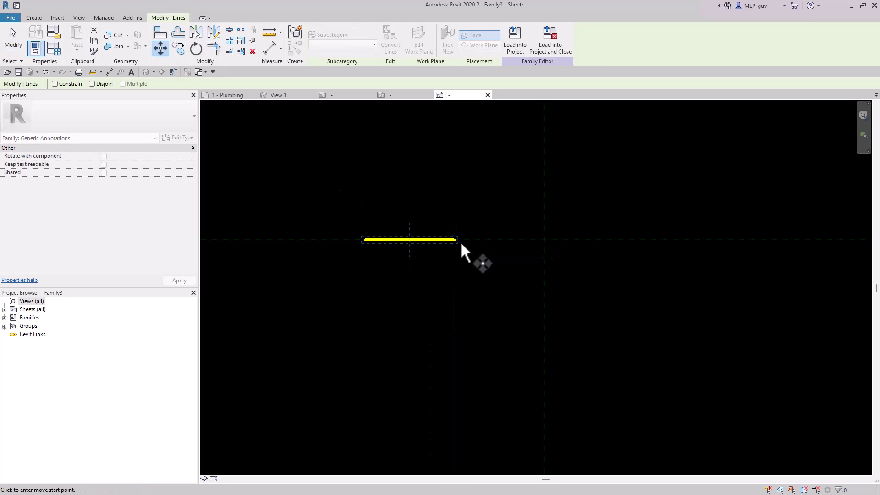
left_click(455, 240)
left_click(544, 240)
left_click(636, 286)
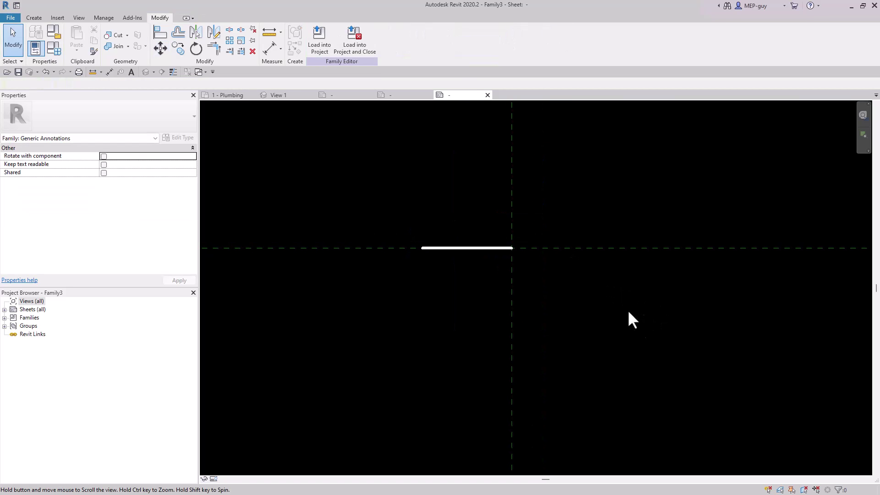
Step: Load the horizontal line family into P-TRAP ANNOTATION2 and try to place it at the center of the open arc
left_click(343, 51)
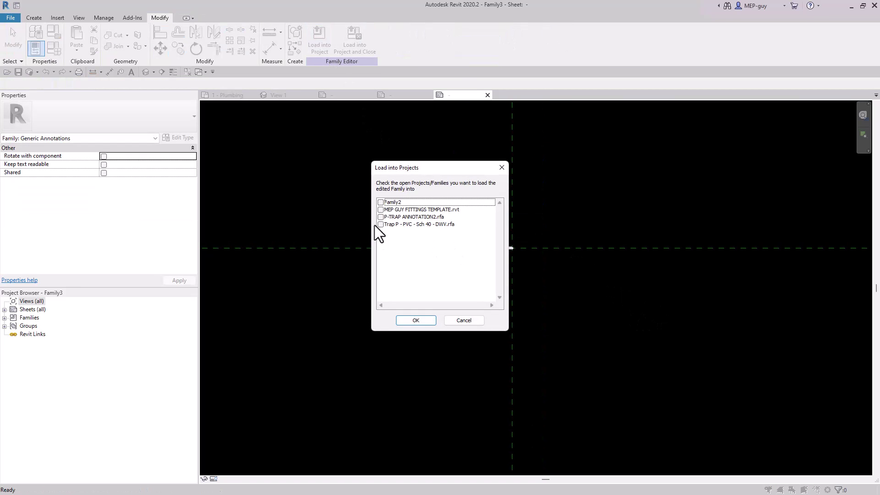
left_click(380, 216)
left_click(424, 323)
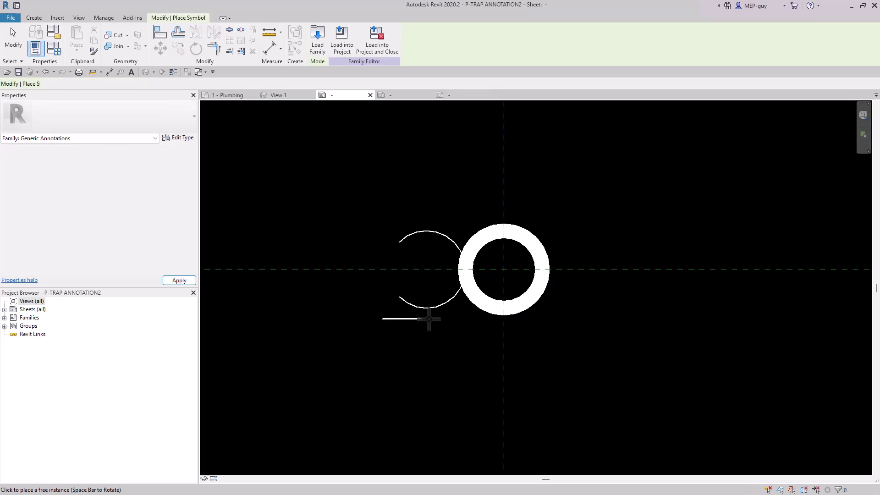
scroll(478, 278, "up", 3)
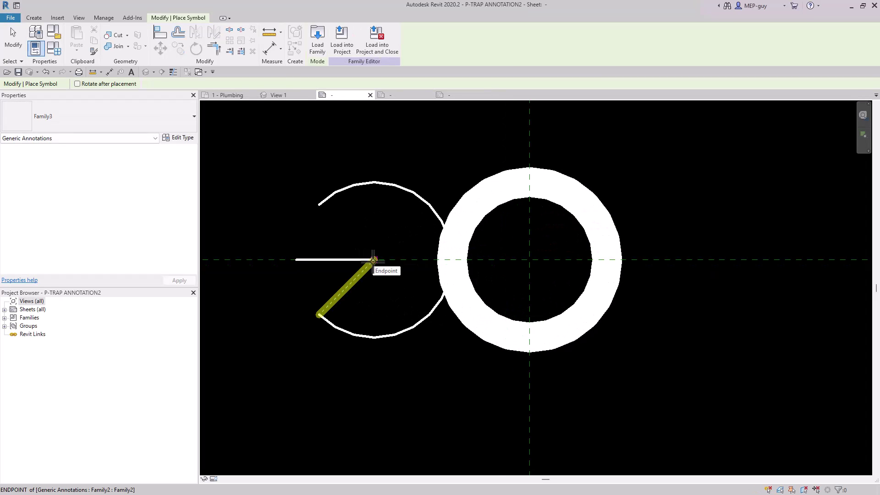
key("Escape")
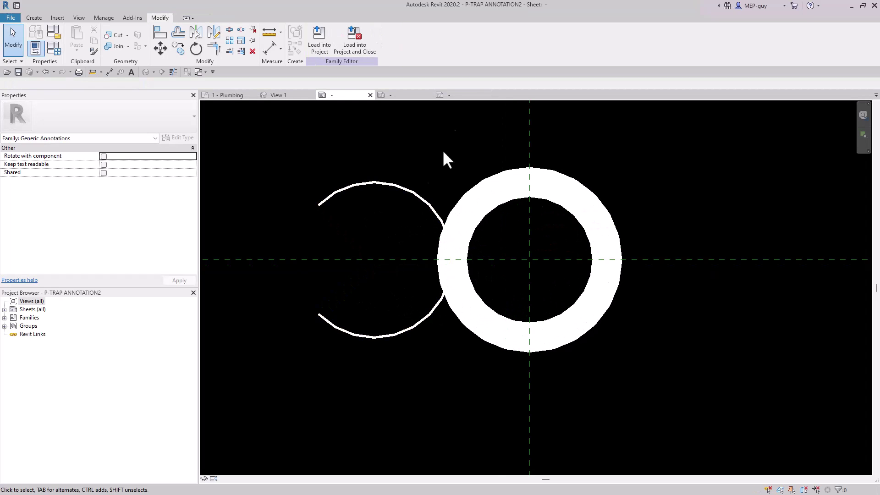
Step: Return to the Family3 line family and load it into P-TRAP ANNOTATION2 again
key("ctrl+Tab")
left_click(481, 248)
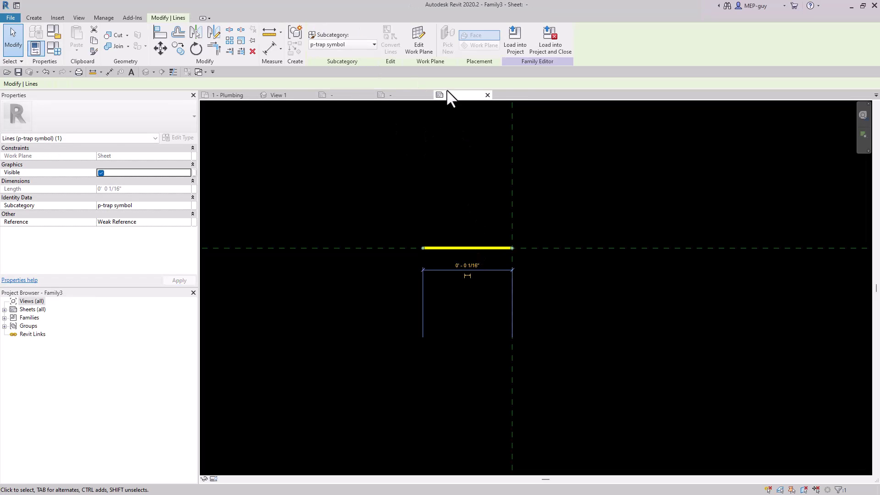
left_click(516, 39)
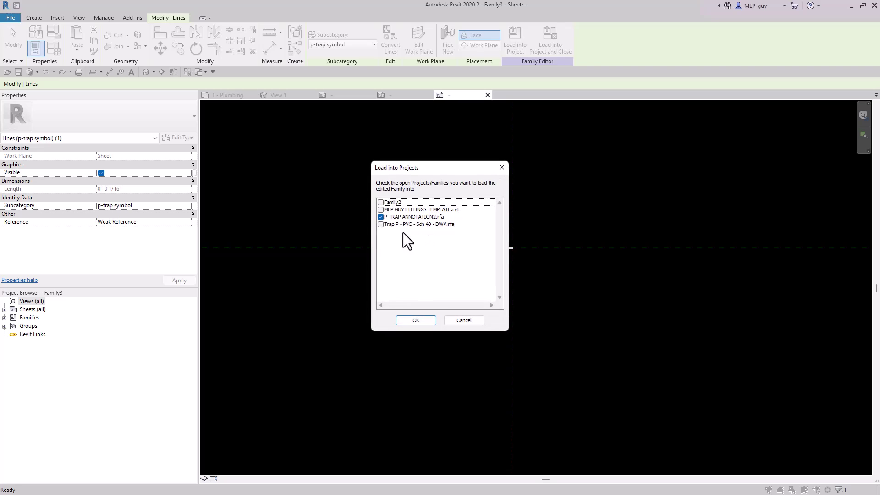
left_click(423, 322)
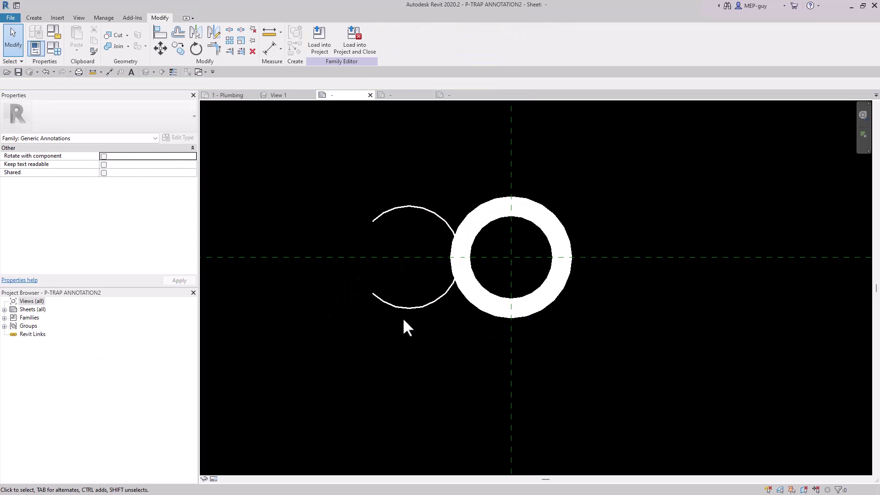
Step: Place the loaded Family3 annotation symbol with the line's right end at the open arc's center
left_click(4, 318)
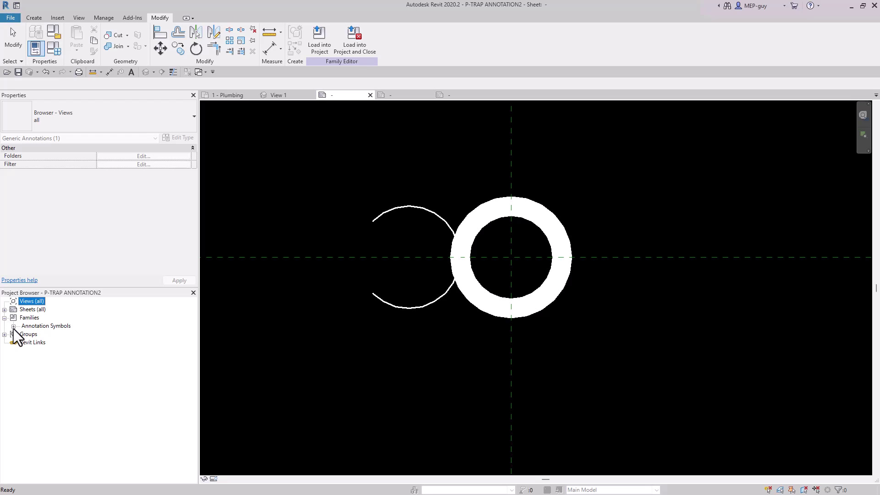
left_click(13, 326)
left_click(22, 343)
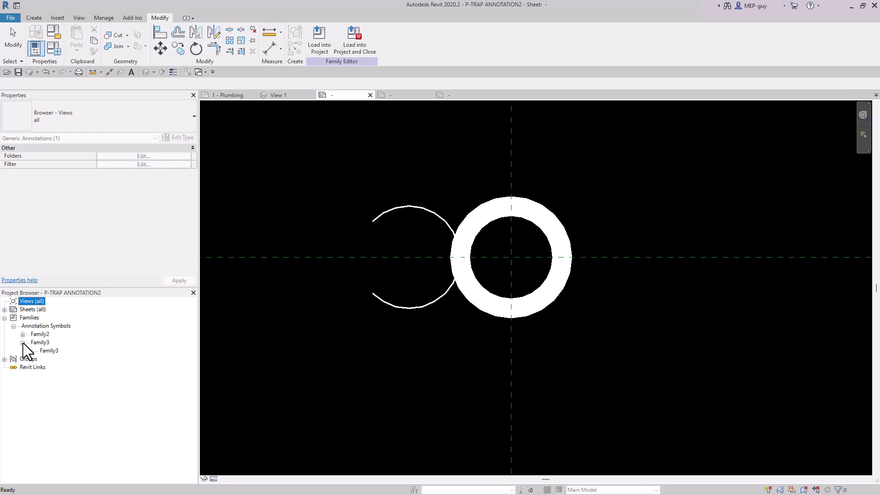
left_click(49, 350)
left_click_drag(124, 304, 403, 262)
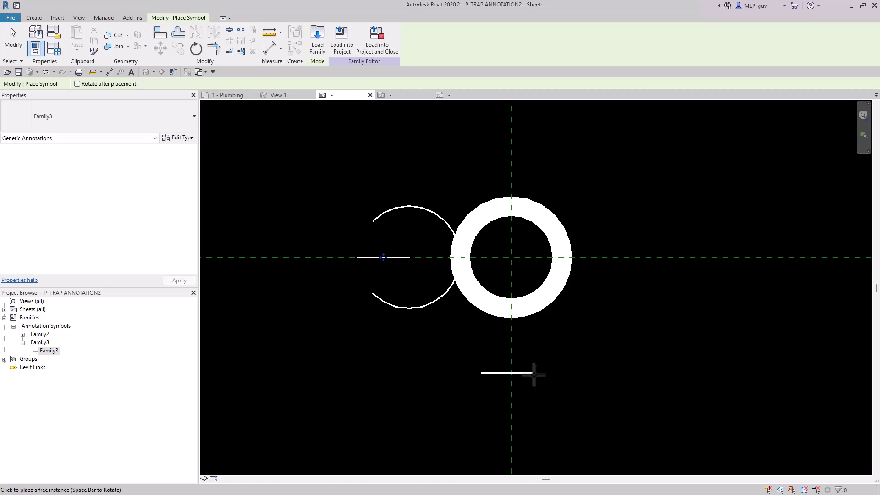
key("Escape")
scroll(573, 379, "down", 2)
mouse_move(614, 401)
middle_mouse_down()
mouse_move(619, 387)
mouse_move(604, 383)
middle_mouse_up()
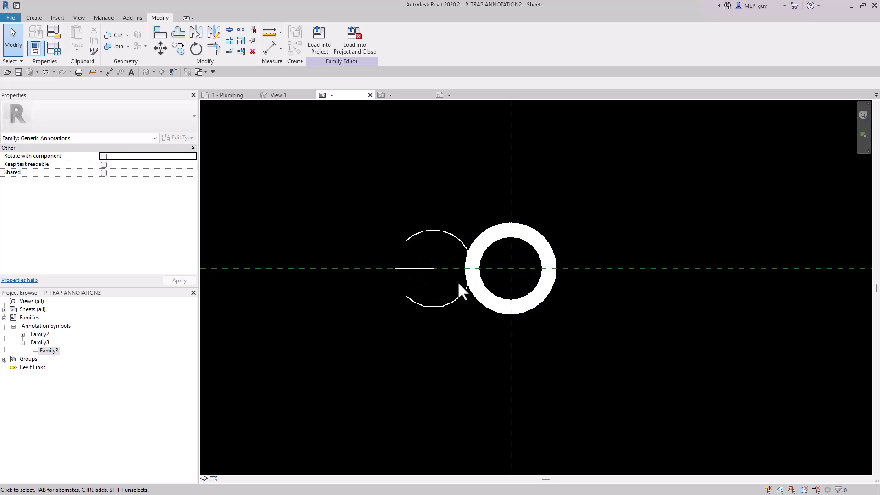
middle_click_drag(631, 327, 644, 316)
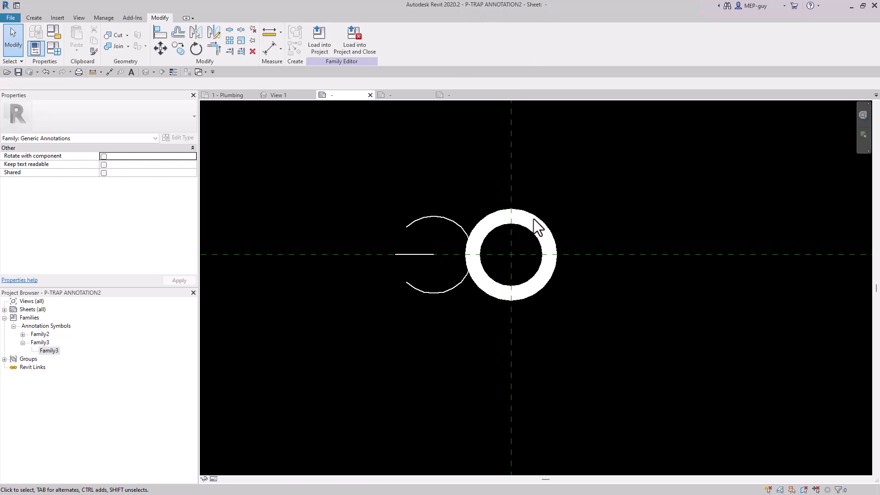
key("Delete")
middle_click_drag(607, 315, 632, 340)
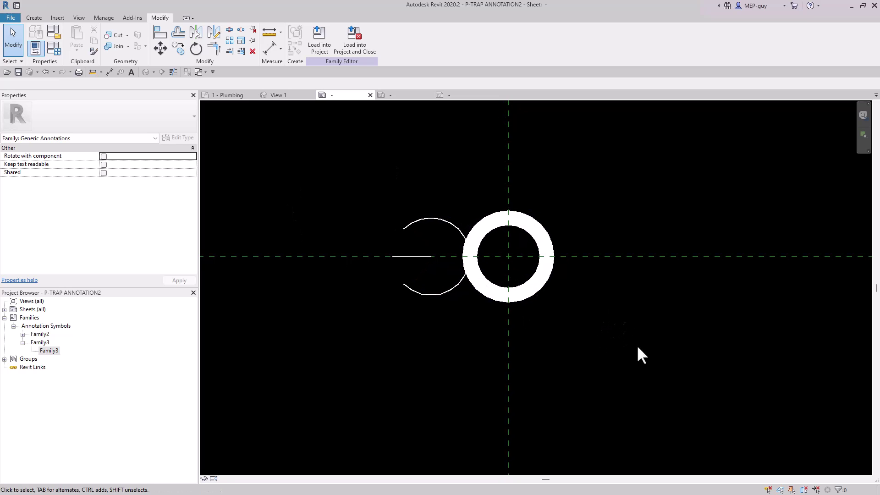
Step: Create a new family from the Generic Model face based template in the English_I folder
left_click(11, 19)
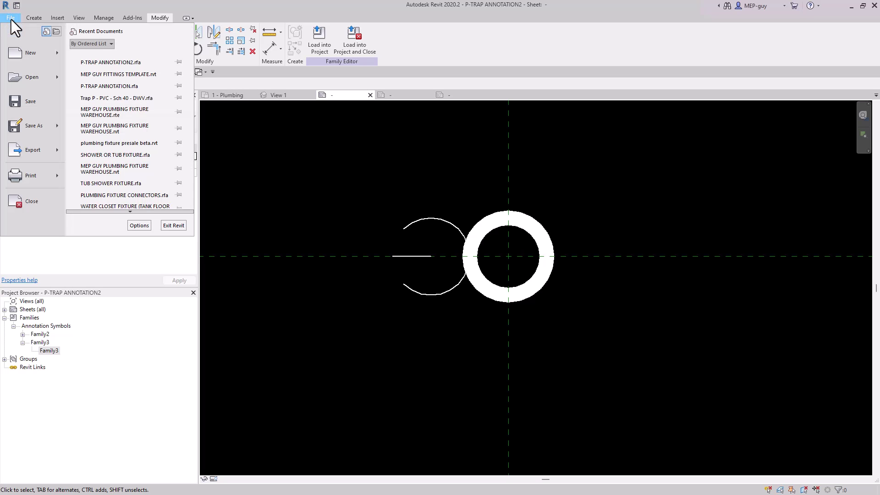
mouse_move(54, 51)
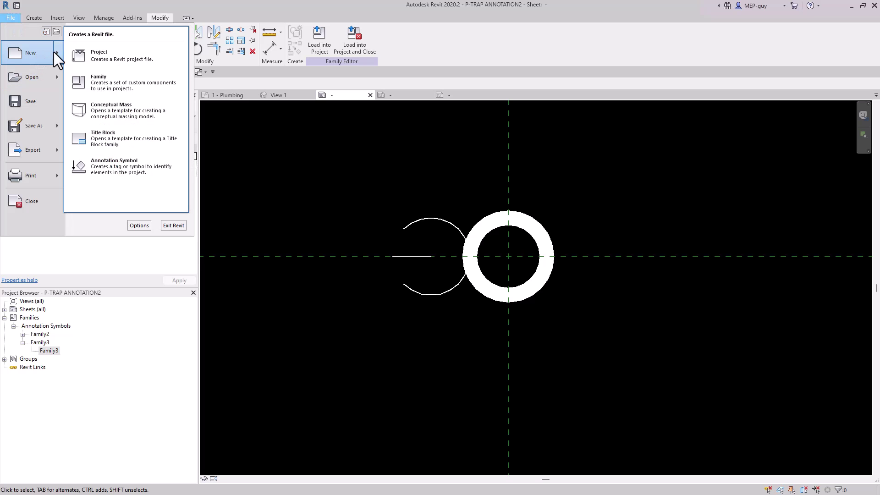
left_click(118, 81)
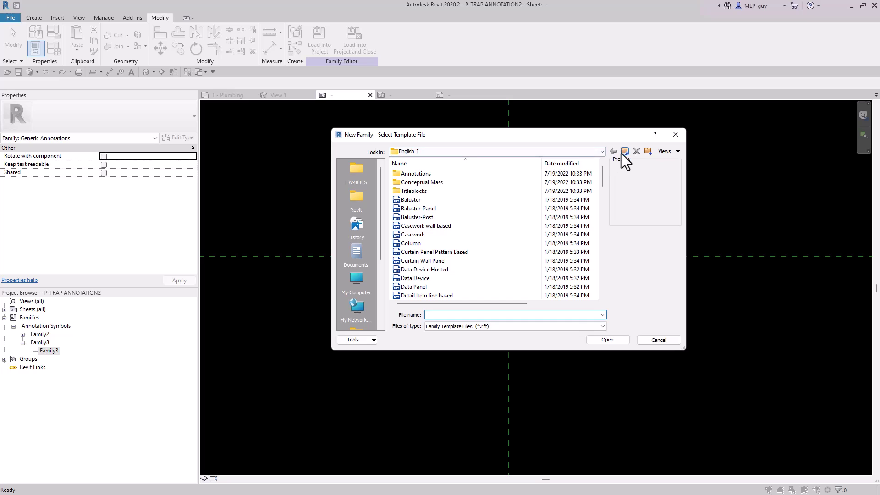
left_click(624, 151)
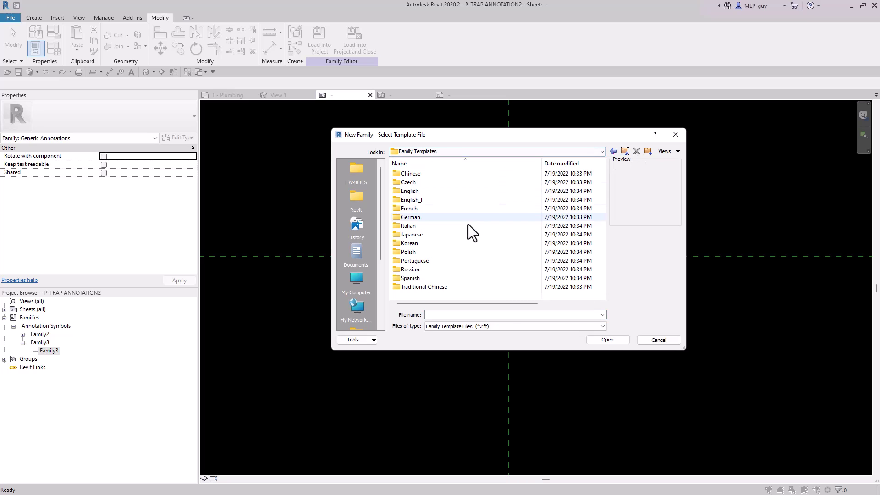
double_click(417, 199)
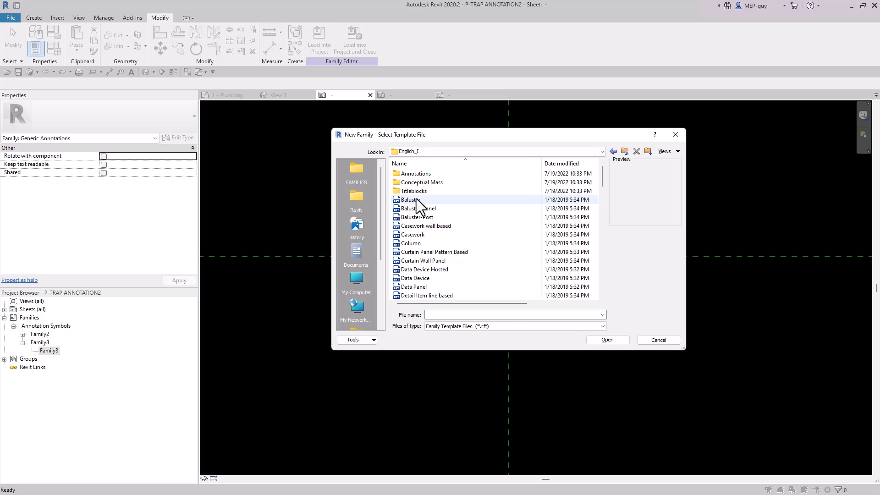
scroll(429, 213, "down", 4)
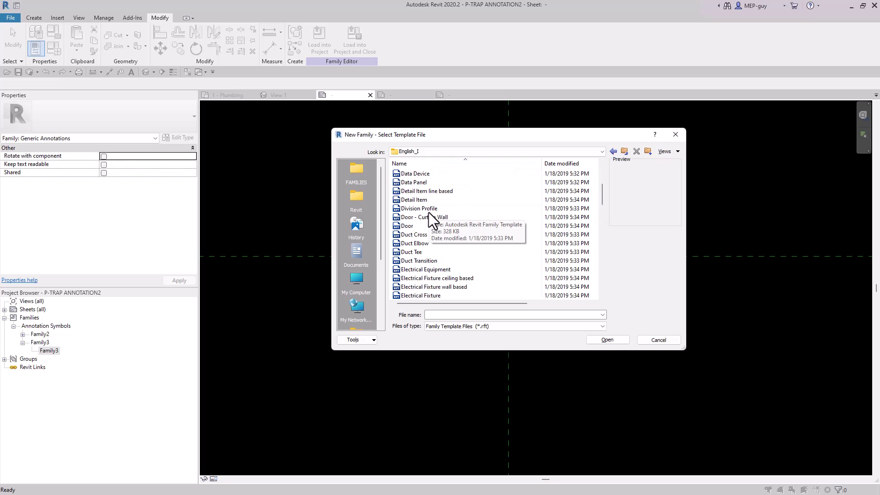
scroll(428, 213, "down", 4)
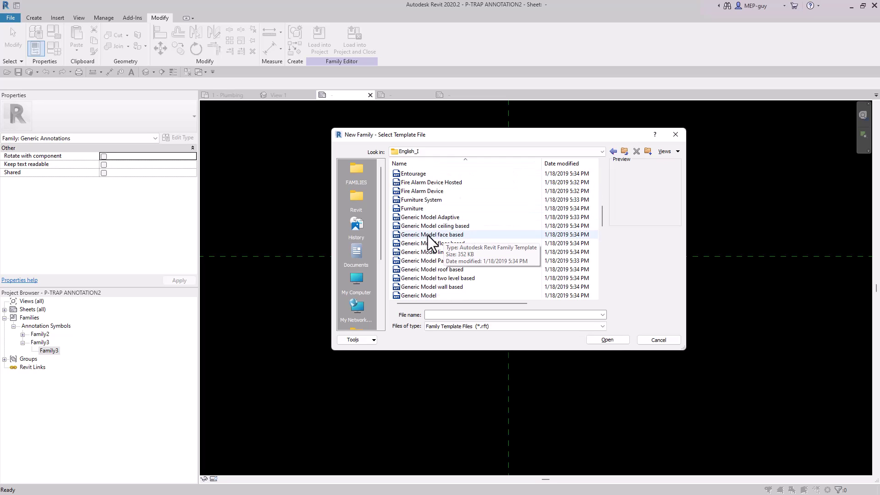
left_click(450, 235)
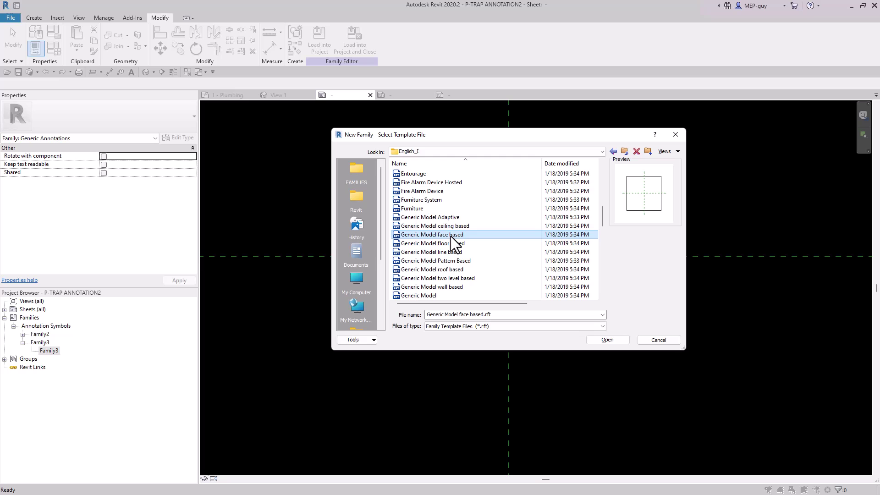
left_click(608, 340)
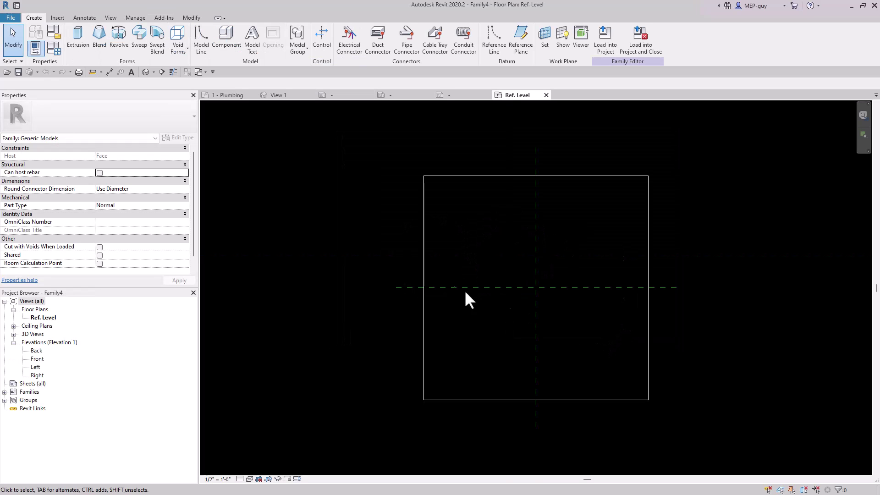
scroll(591, 321, "up", 2)
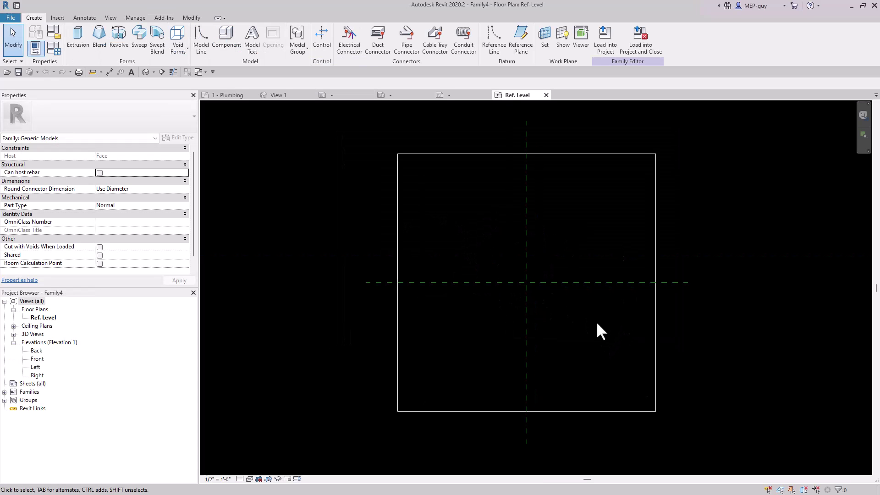
middle_click_drag(596, 321, 568, 295)
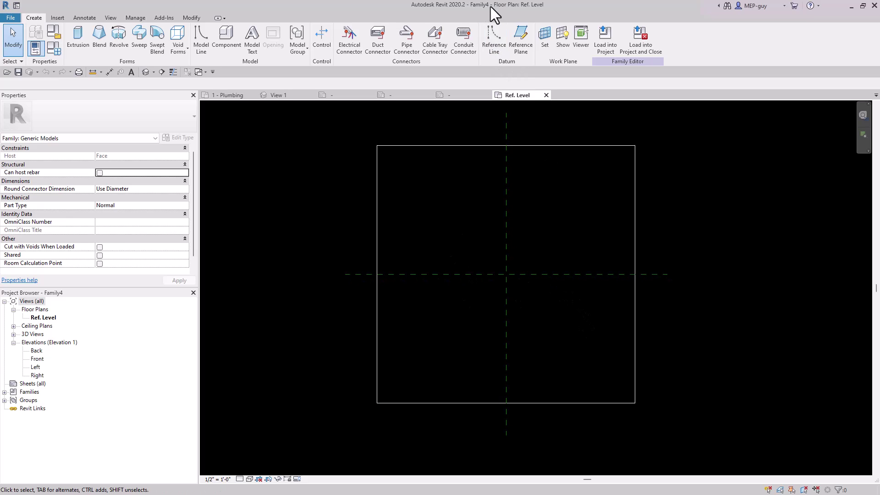
Step: Save the new family as P-TRAP ANNOTATION FACE BASED.rfa in the ANNOTATIONS folder with a maximum of 1 backup
left_click(19, 72)
type("P-TRAP ANNOTATION.0001.rfa")
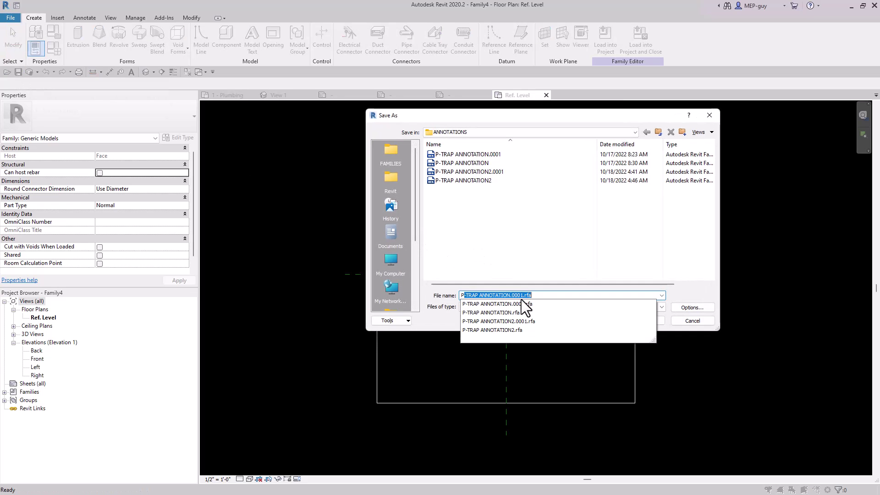
left_click(521, 299)
key("BackSpace")
key("BackSpace")
key("BackSpace")
key("BackSpace")
key("BackSpace")
type("FACE BASED")
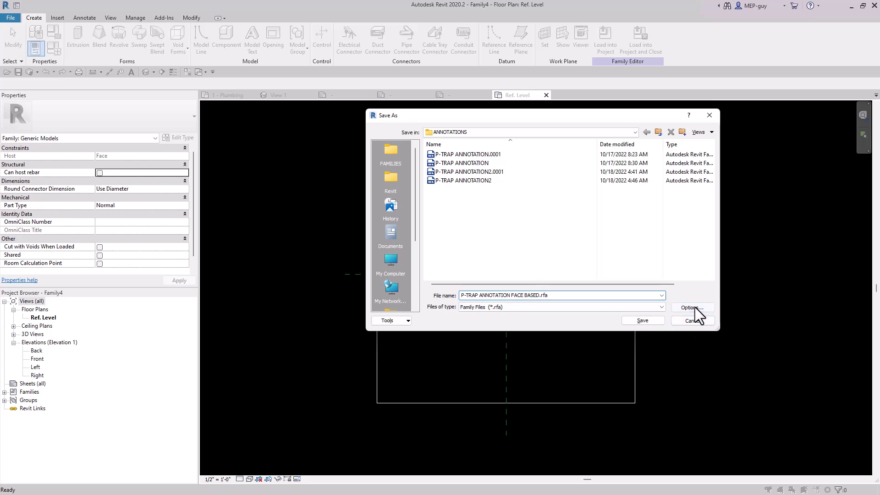
left_click(695, 307)
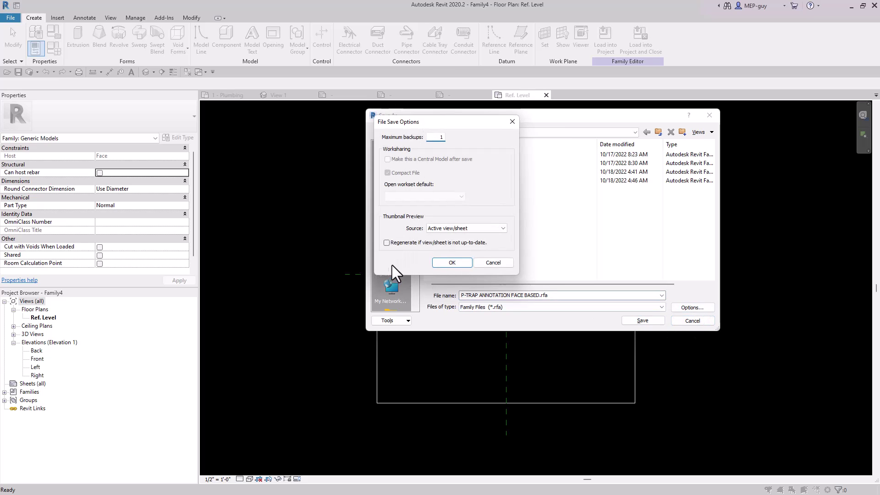
left_click(461, 264)
left_click(647, 321)
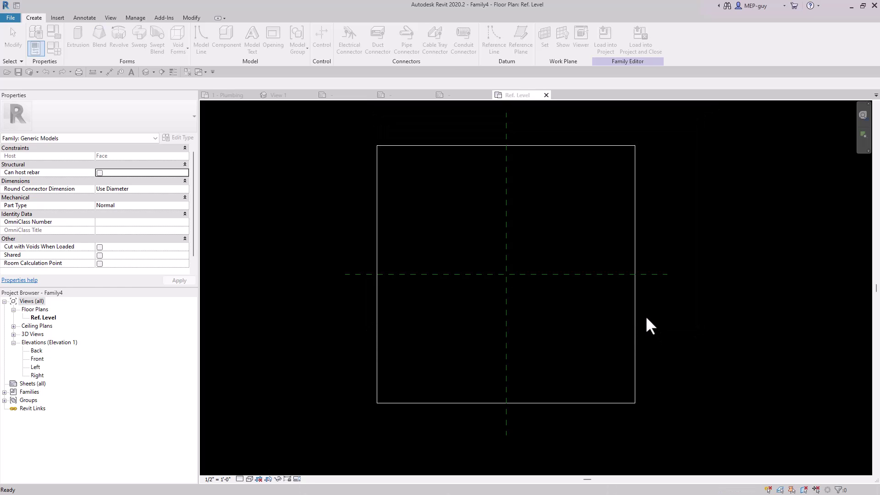
Step: Load the P-TRAP ANNOTATION2 symbol into the P-TRAP ANNOTATION FACE BASED family
left_click(468, 94)
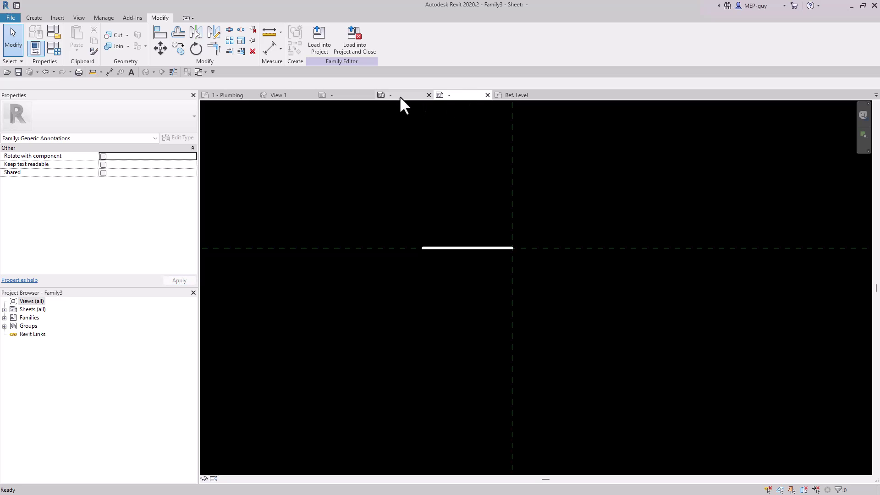
left_click(332, 94)
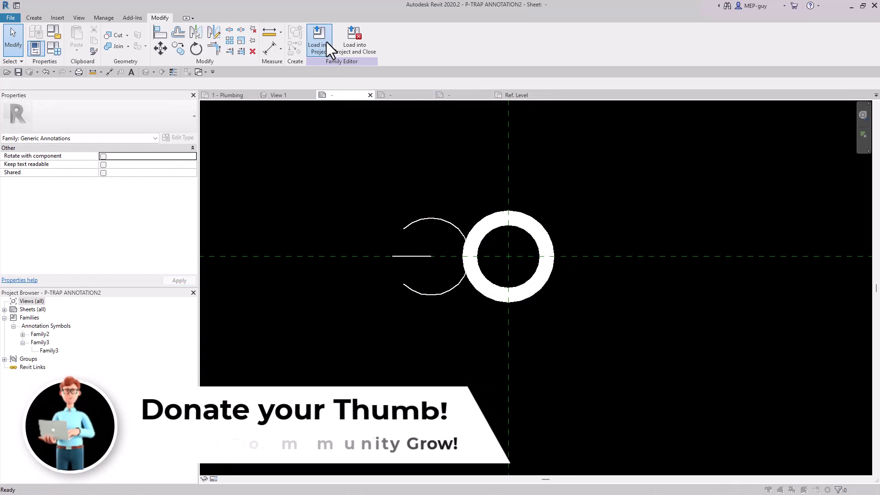
left_click(327, 42)
left_click(380, 224)
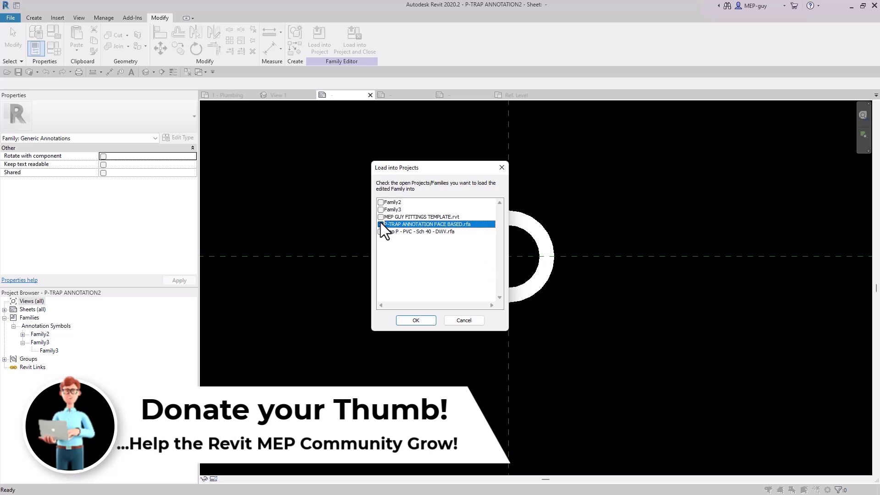
left_click(422, 321)
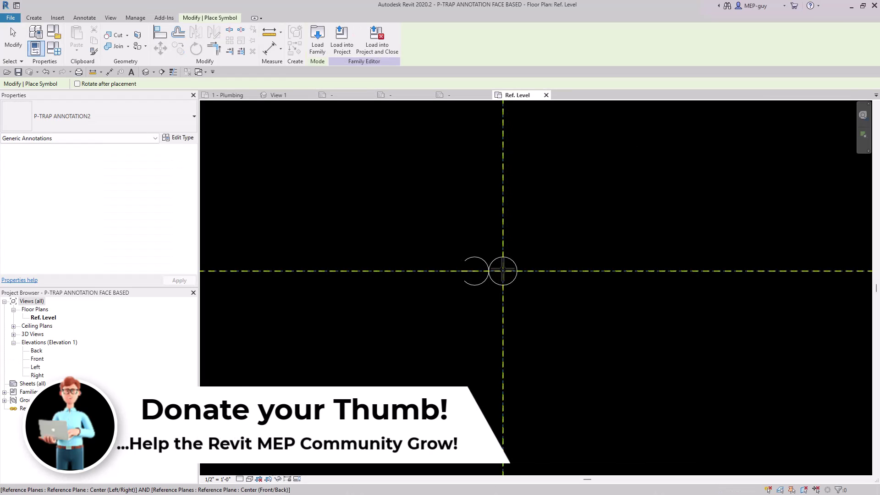
Step: Place the p-trap symbol with its full circle centered on the intersection of the reference planes and save the face-based family
left_click(503, 270)
key("Escape")
key("Escape")
scroll(523, 319, "down", 2)
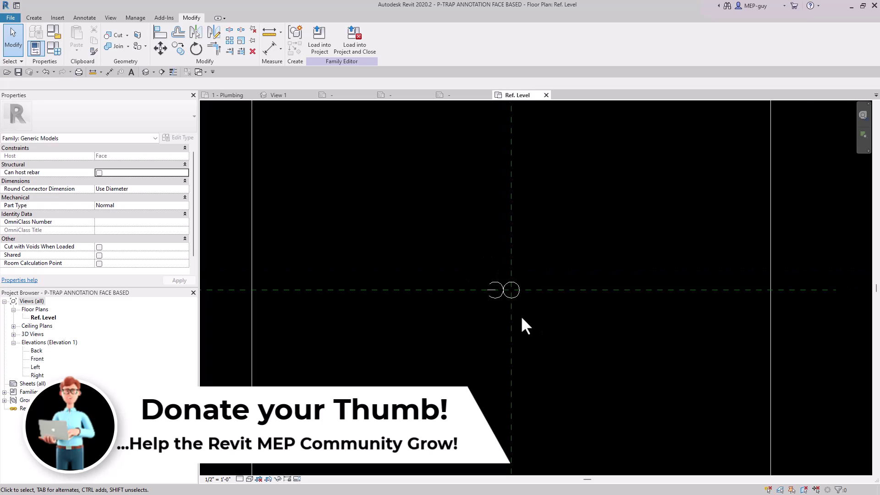
scroll(531, 330, "down", 3)
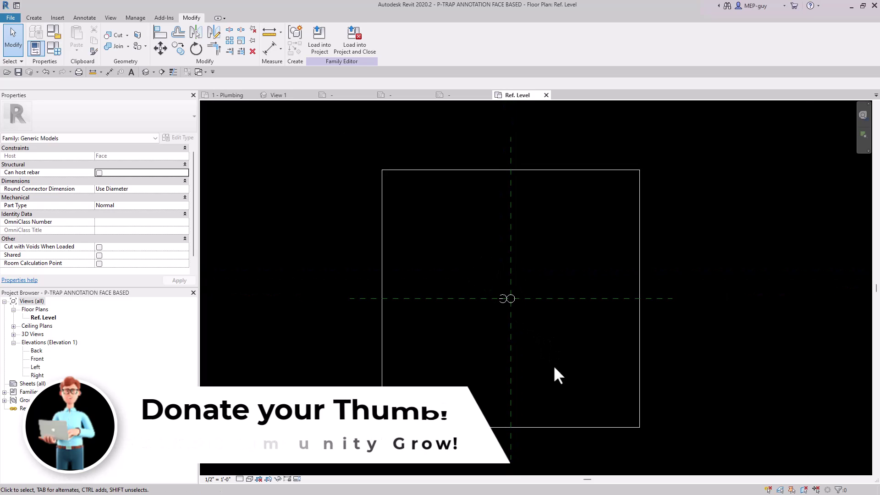
left_click(19, 72)
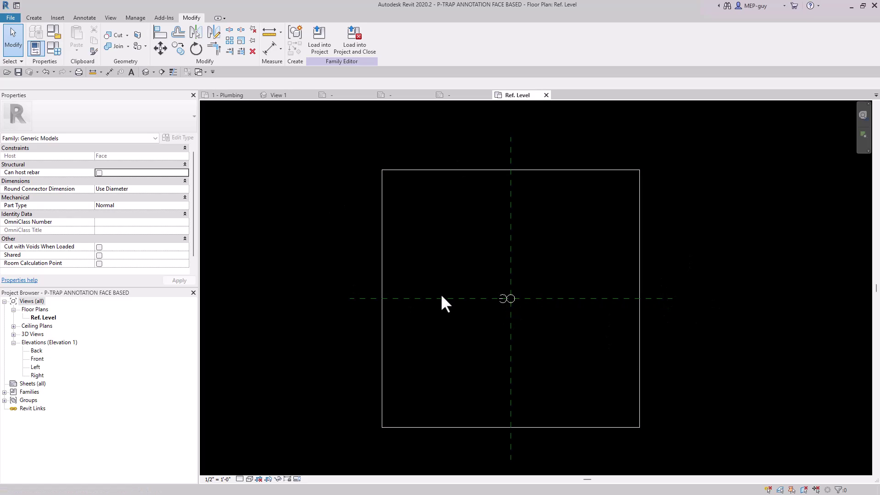
Step: Load the P-TRAP ANNOTATION FACE BASED family into Trap P - PVC - Sch 40 - DWV.rfa
left_click(323, 35)
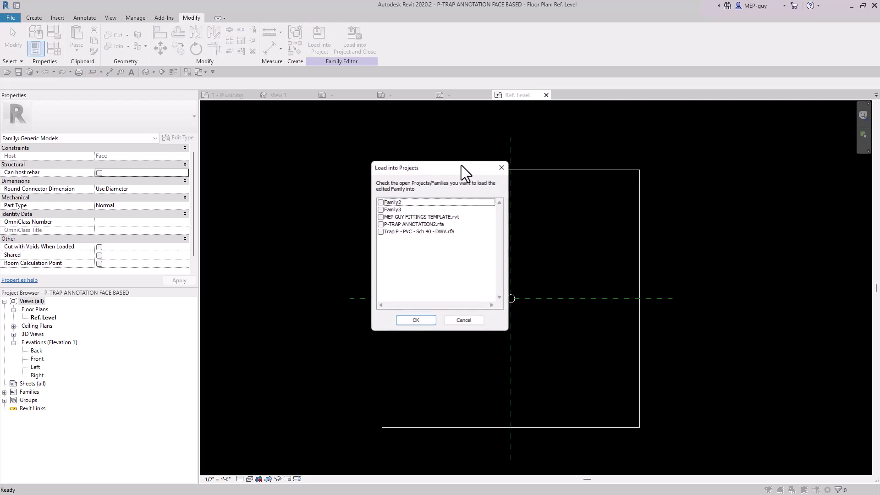
left_click(380, 231)
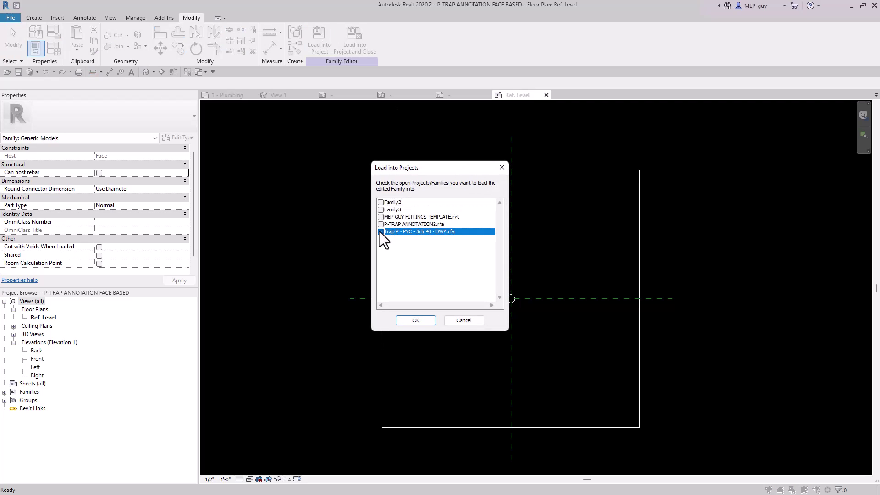
left_click(416, 320)
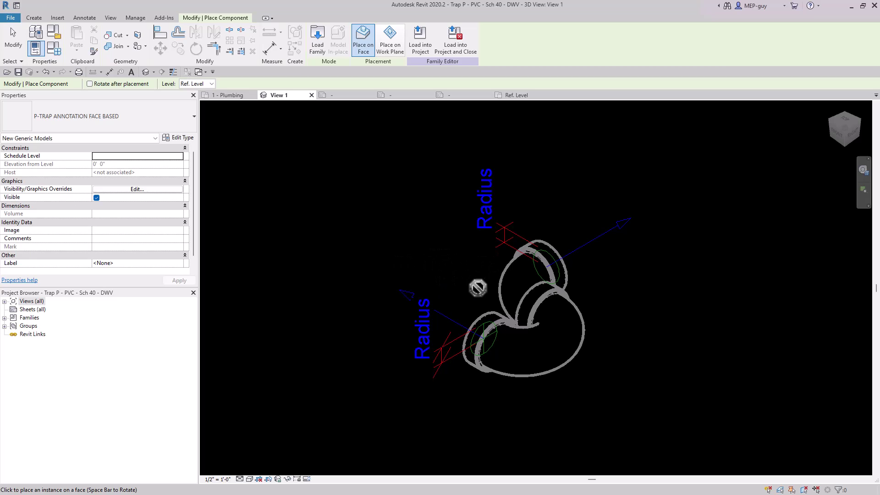
Step: Place one instance of P-TRAP ANNOTATION FACE BASED on the hub face at the p-trap's open end in the 3D view
middle_click_drag(464, 290, 689, 275, "shift")
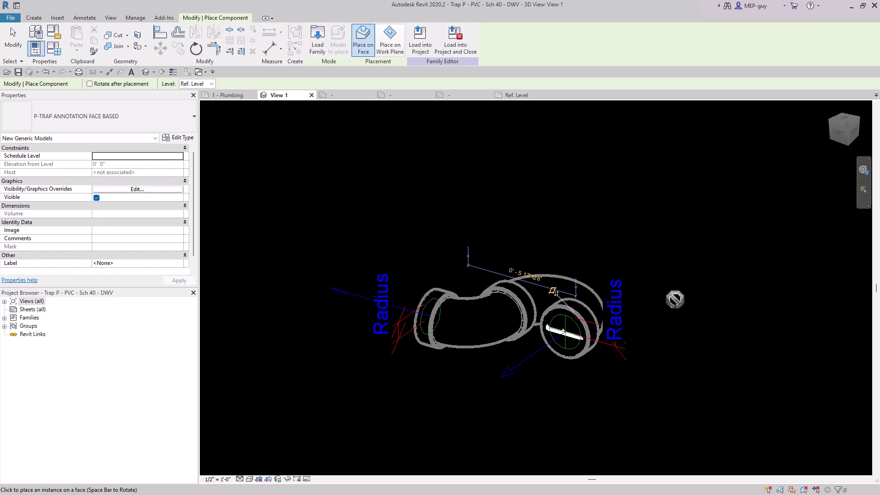
scroll(610, 362, "up", 2)
scroll(610, 362, "up", 2)
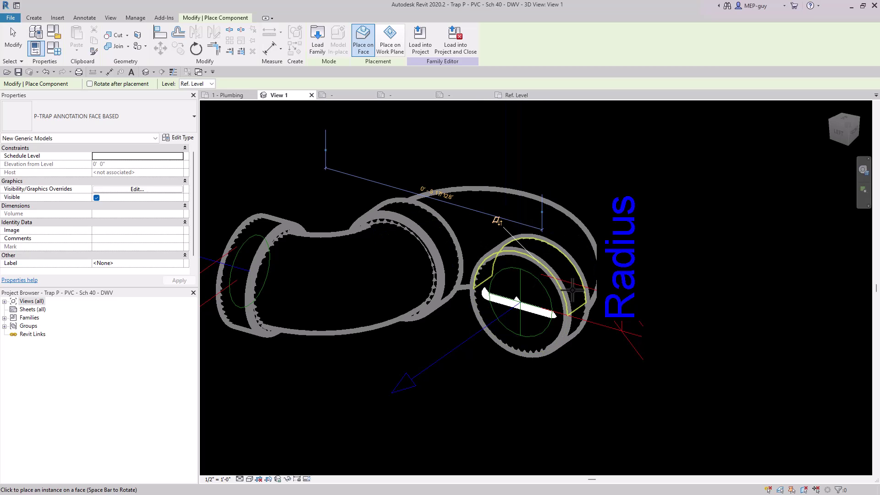
key("Escape")
key("Escape")
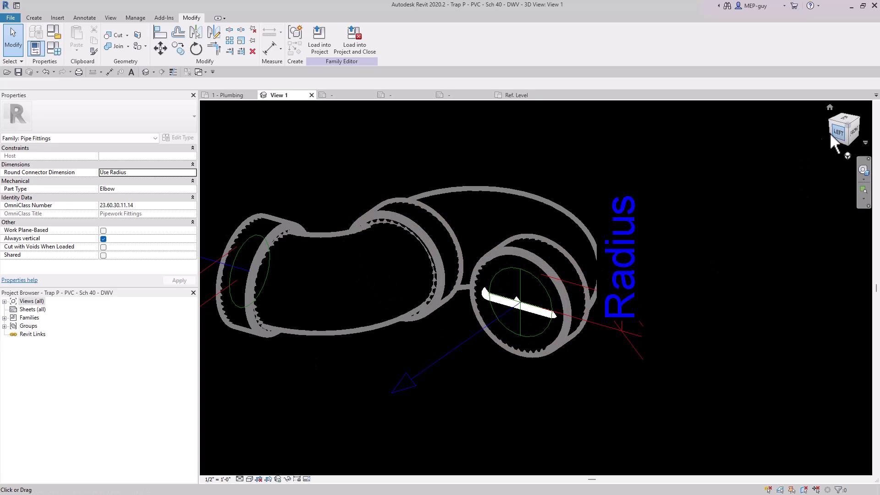
Step: Open the Left elevation of the p-trap family and bring the round pipe opening into view
left_click(4, 302)
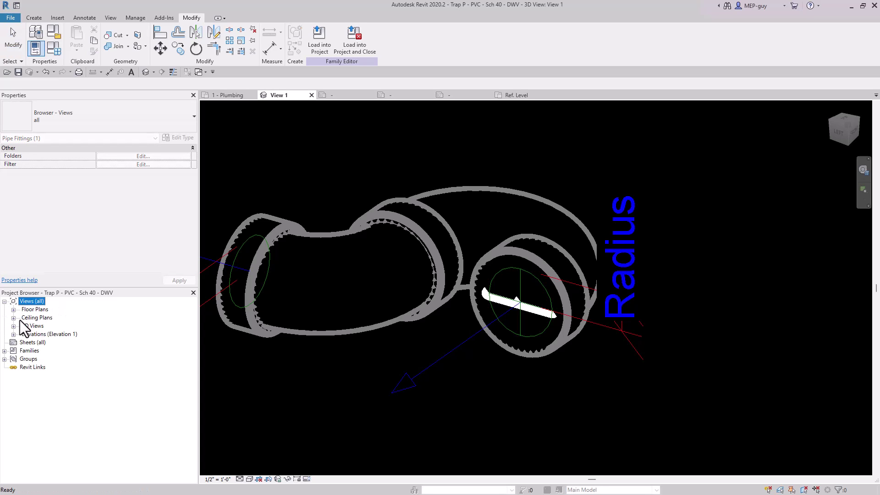
left_click(13, 334)
double_click(35, 359)
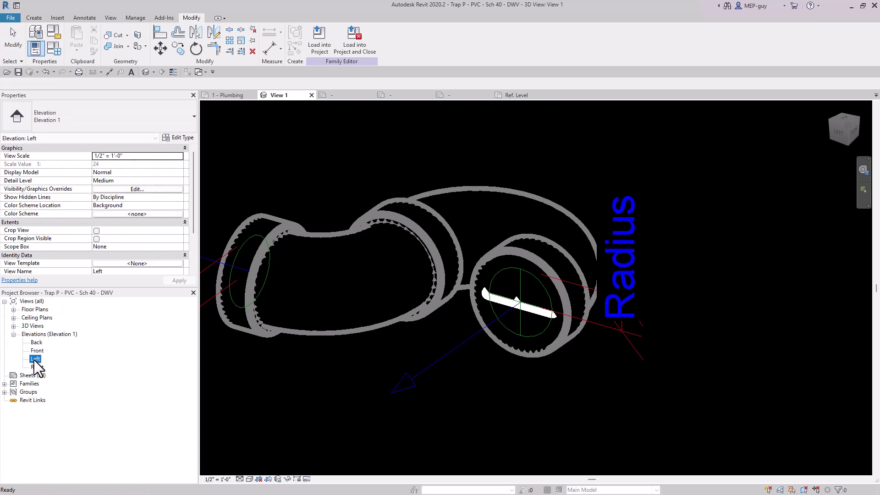
scroll(495, 384, "up", 8)
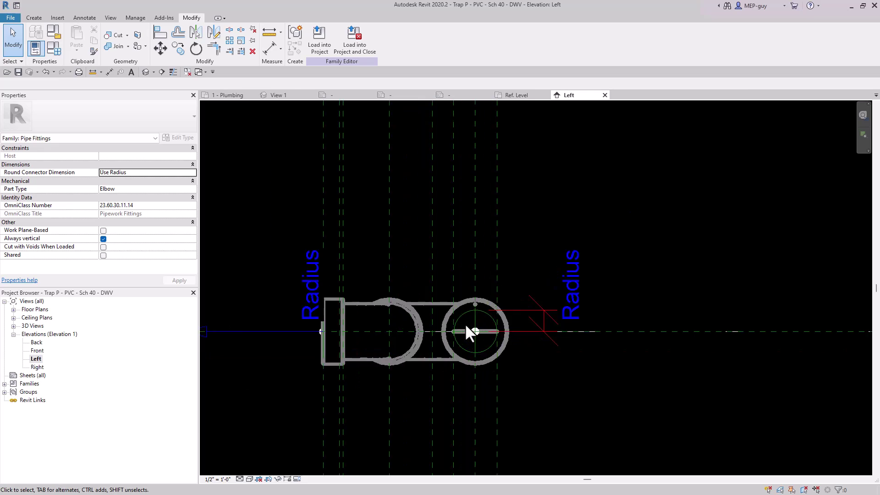
scroll(498, 355, "down", 1)
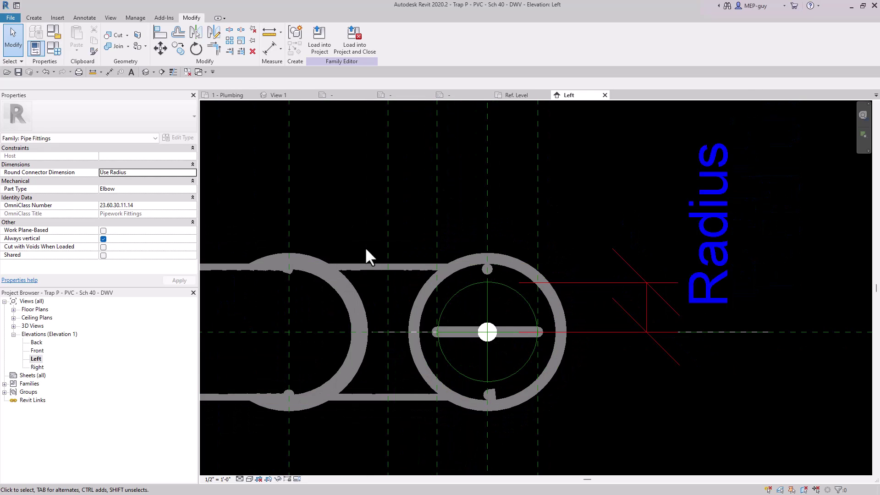
Step: Select the P-TRAP ANNOTATION FACE BASED instance visible in the elevation and move it from the hub's edge into the round opening
left_click(4, 384)
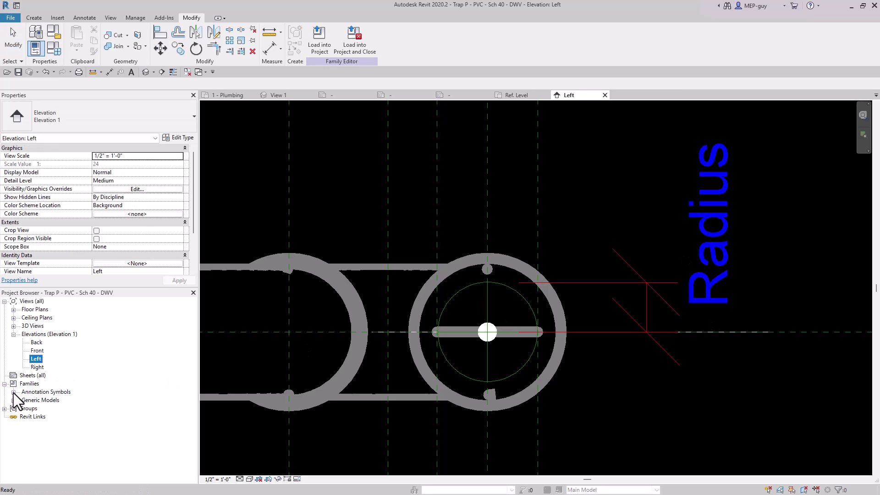
left_click(14, 401)
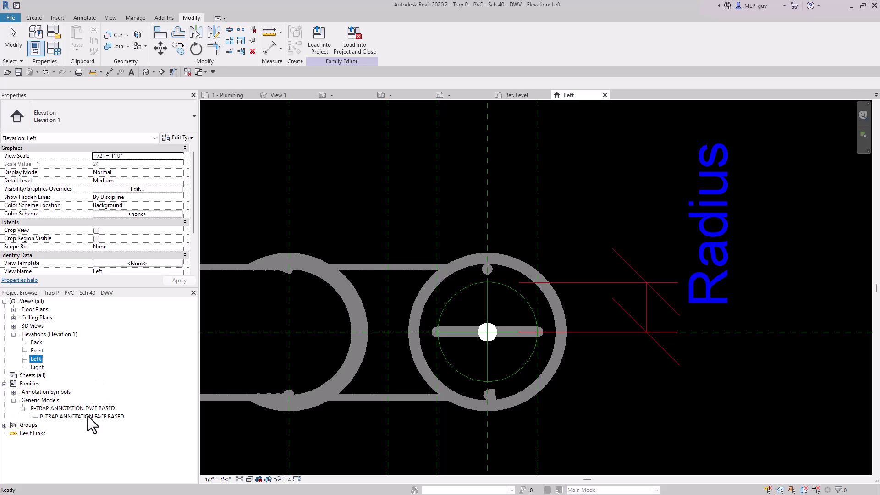
left_click(87, 416)
right_click(87, 417)
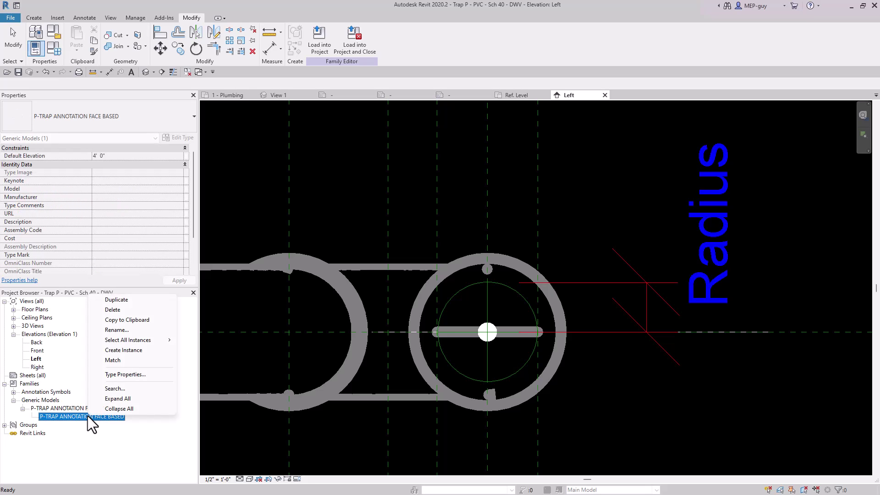
mouse_move(130, 340)
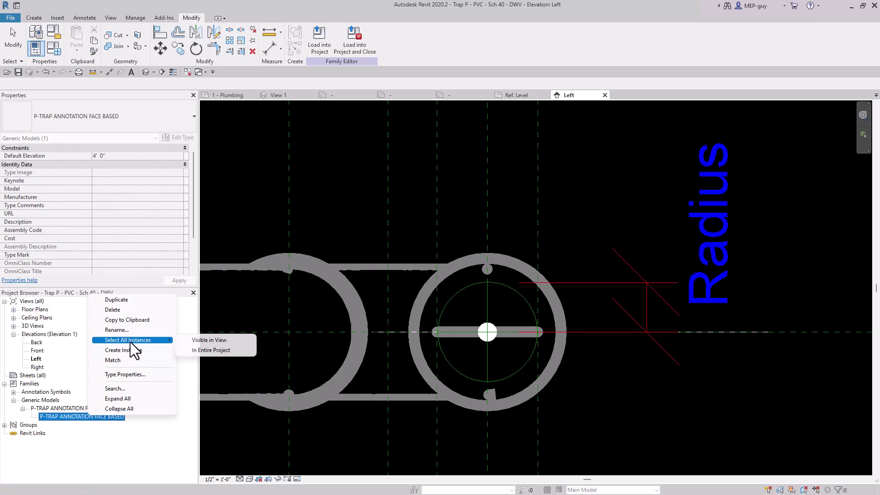
left_click(210, 342)
scroll(673, 300, "up", 2)
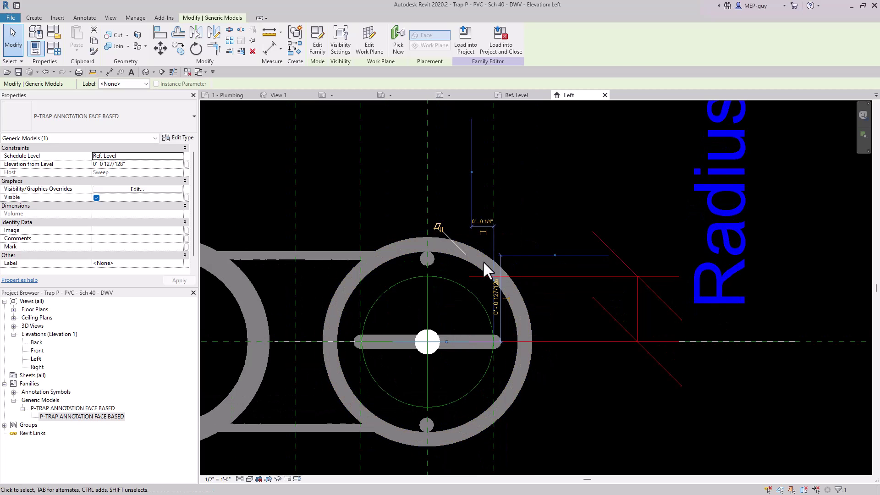
left_click(162, 46)
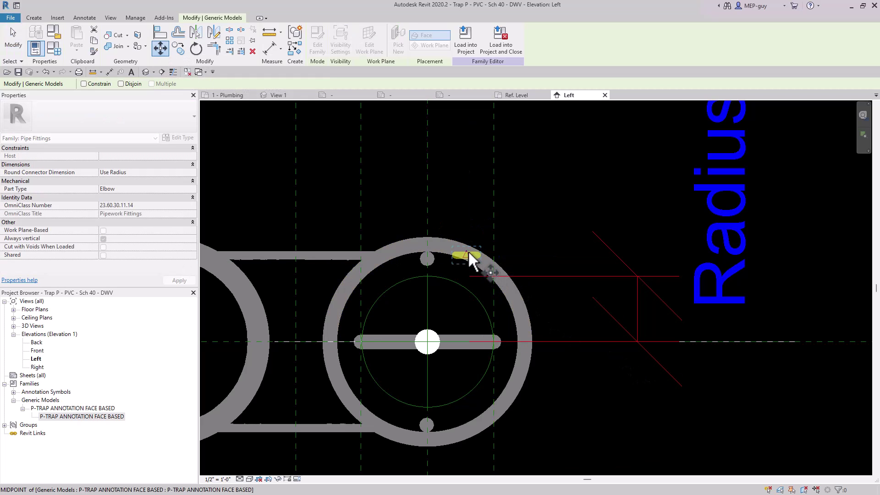
scroll(468, 253, "up", 4)
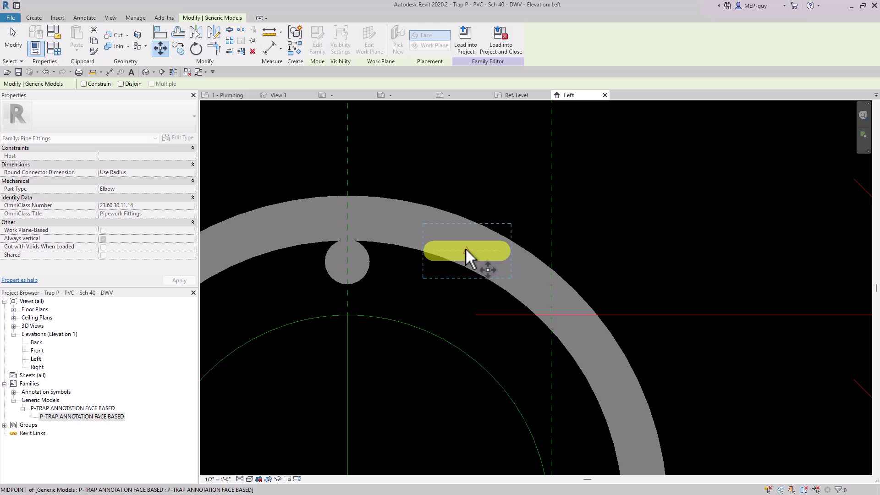
left_click(467, 248)
scroll(467, 249, "down", 2)
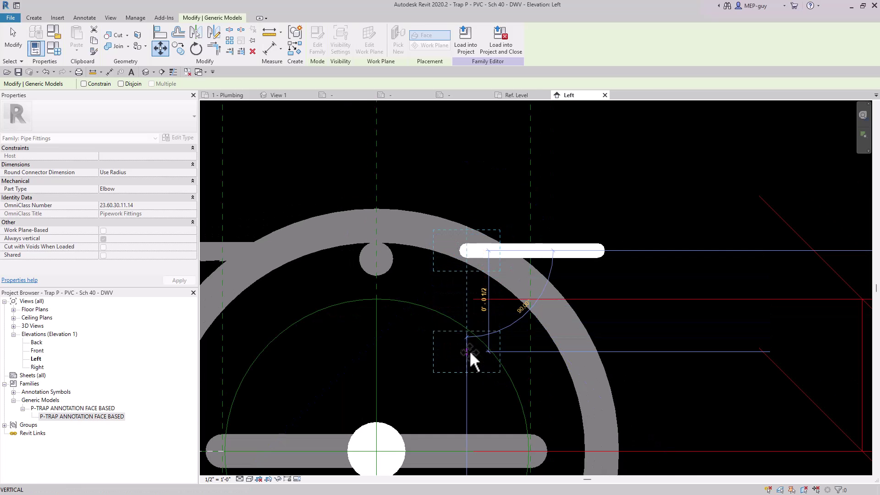
left_click(561, 382)
key("Escape")
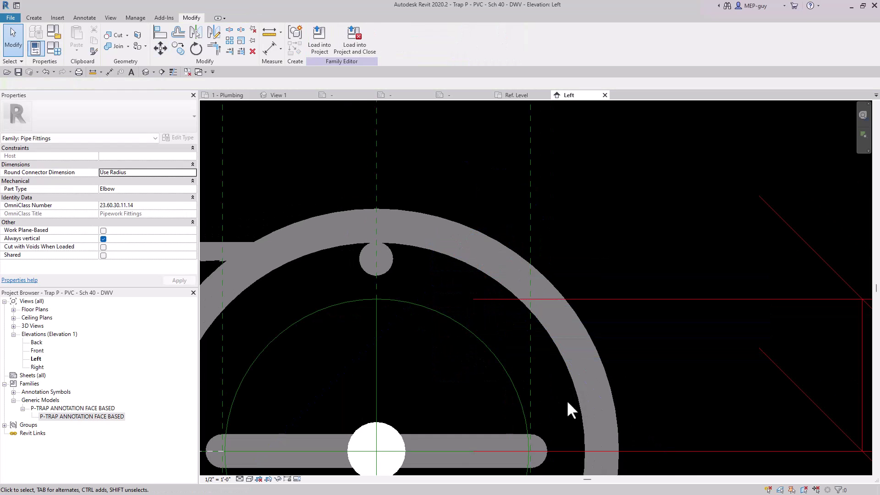
Step: Align the nested annotation's Center (Front/Back) to the horizontal centerline of the p-trap and lock the alignment
scroll(551, 376, "down", 4)
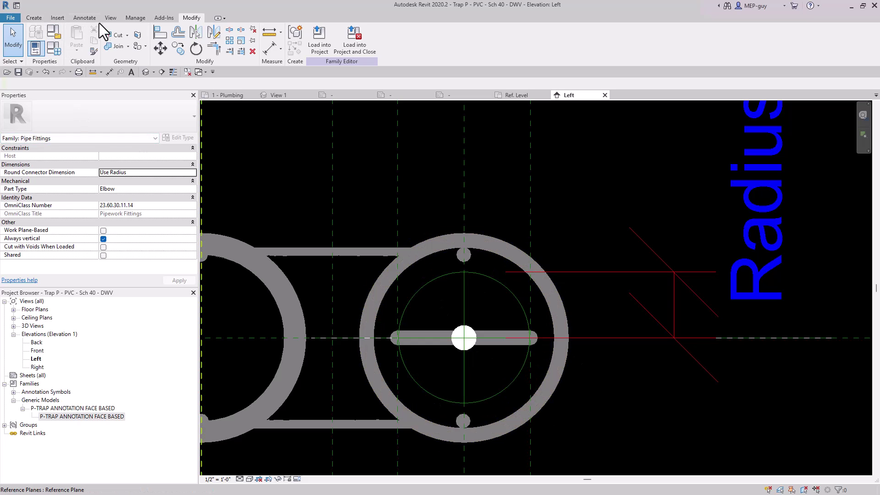
left_click(160, 32)
scroll(614, 396, "down", 3)
scroll(619, 400, "down", 3)
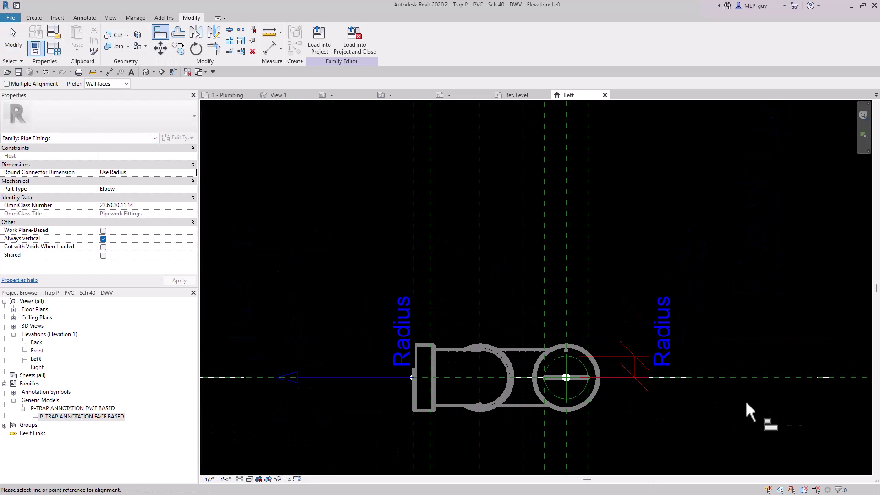
scroll(573, 385, "up", 1)
left_click(575, 384)
scroll(575, 380, "up", 3)
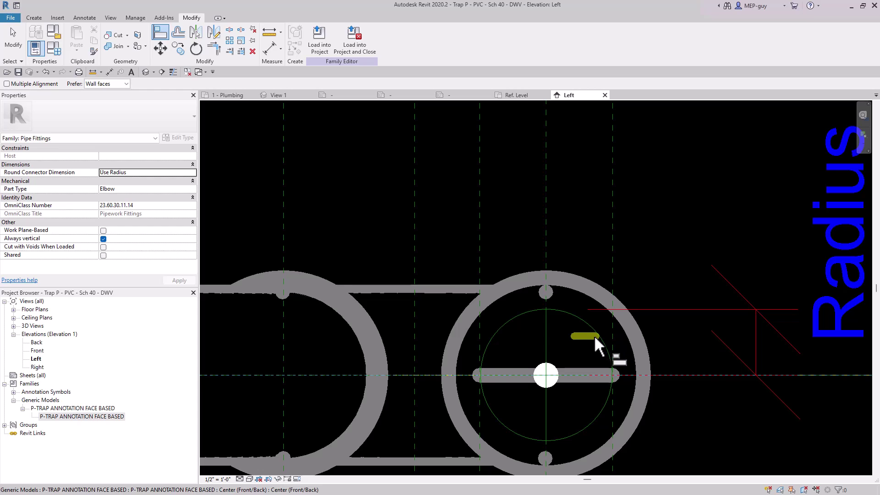
left_click(594, 335)
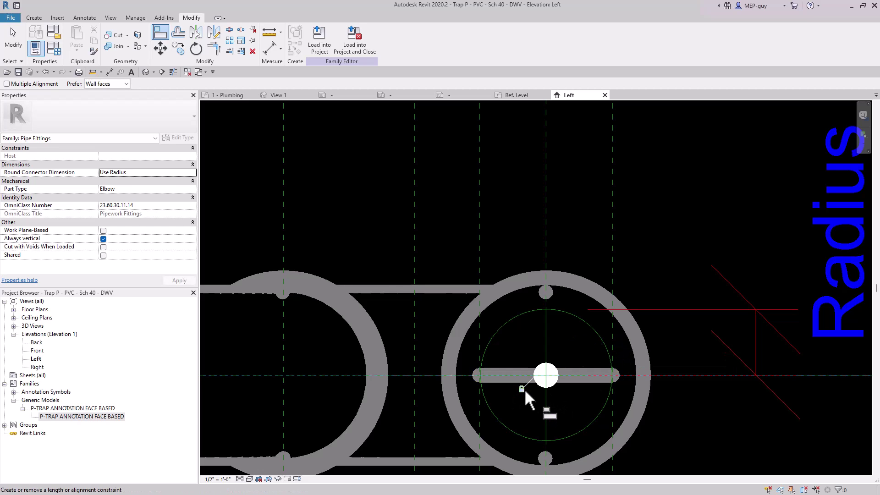
scroll(525, 404, "down", 2)
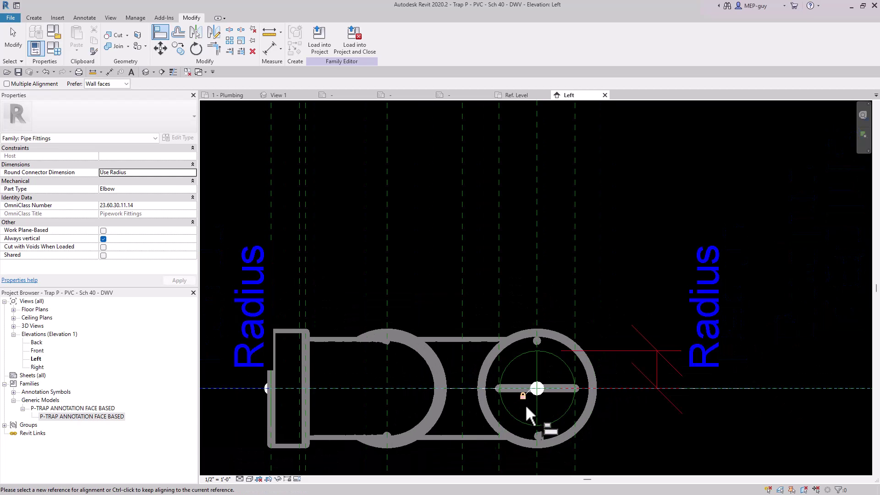
Step: Align the nested annotation's Center (Left/Right) to the vertical reference plane through the round opening and lock the alignment
left_click(536, 275)
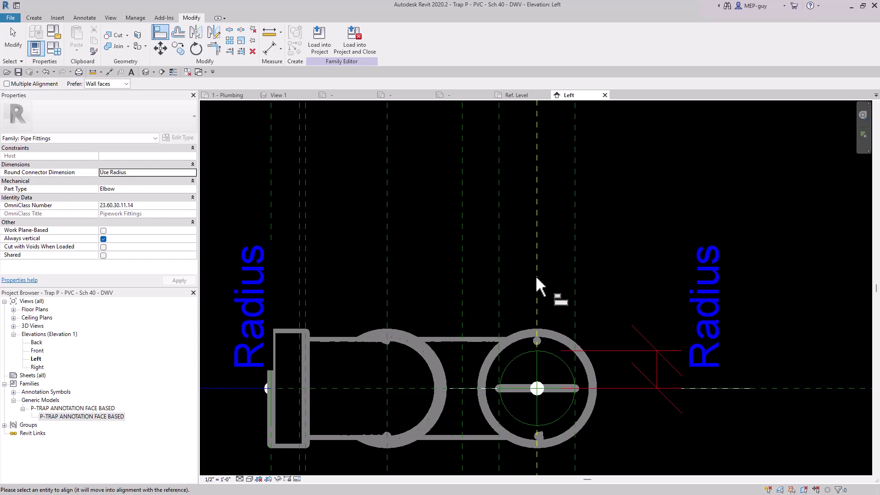
left_click(563, 386)
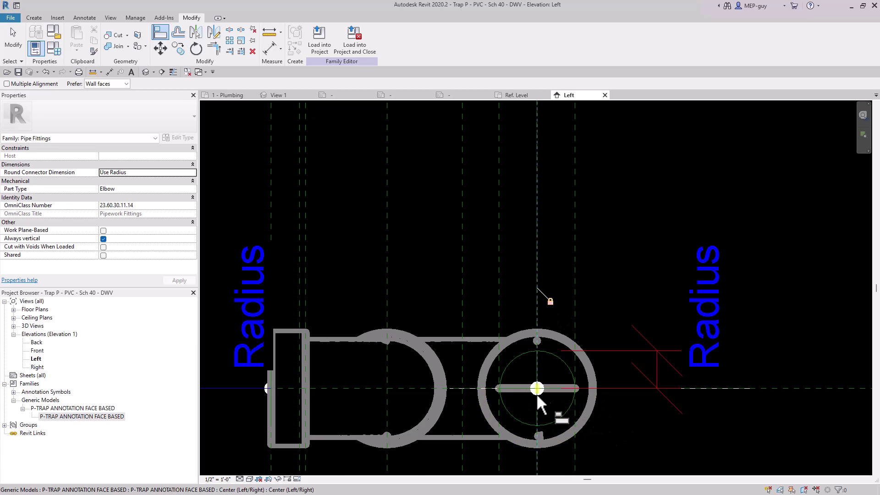
scroll(541, 399, "up", 2)
scroll(521, 328, "down", 2)
scroll(545, 337, "down", 2)
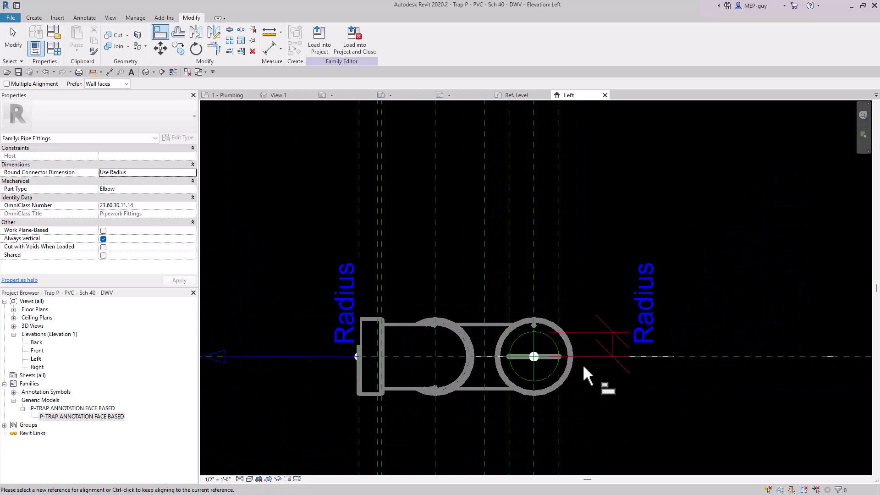
key("Escape")
key("Escape")
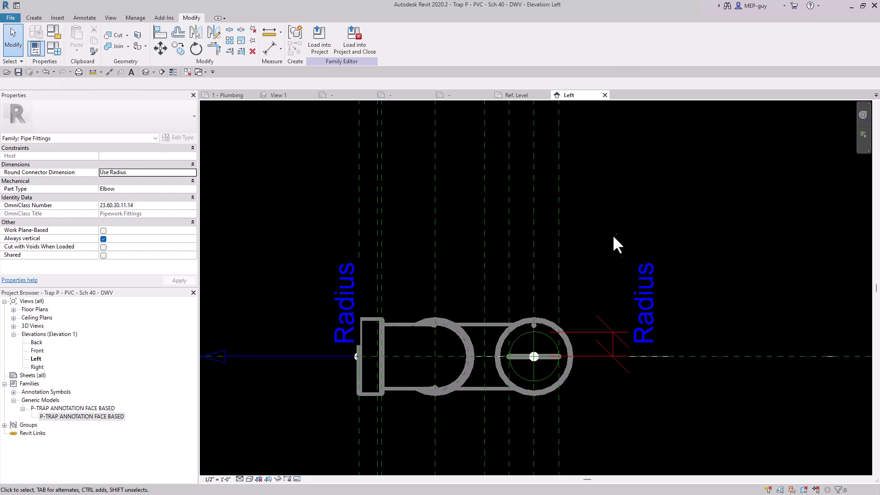
scroll(619, 271, "down", 2)
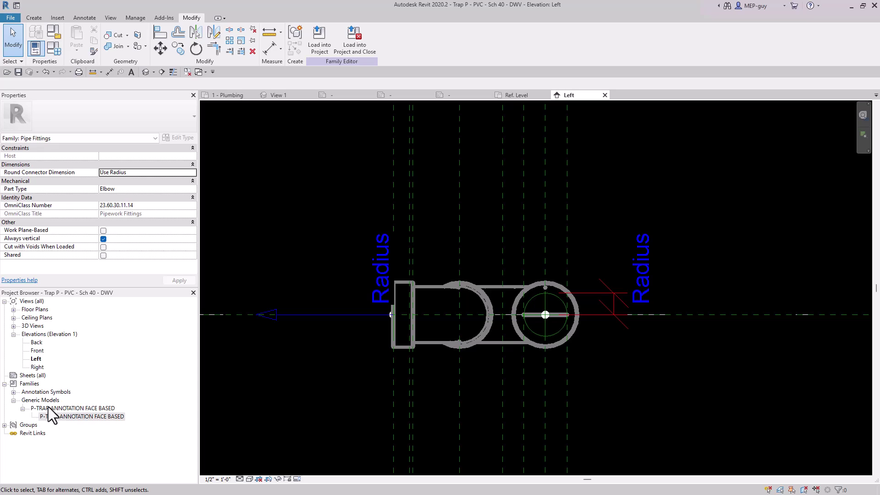
left_click(13, 392)
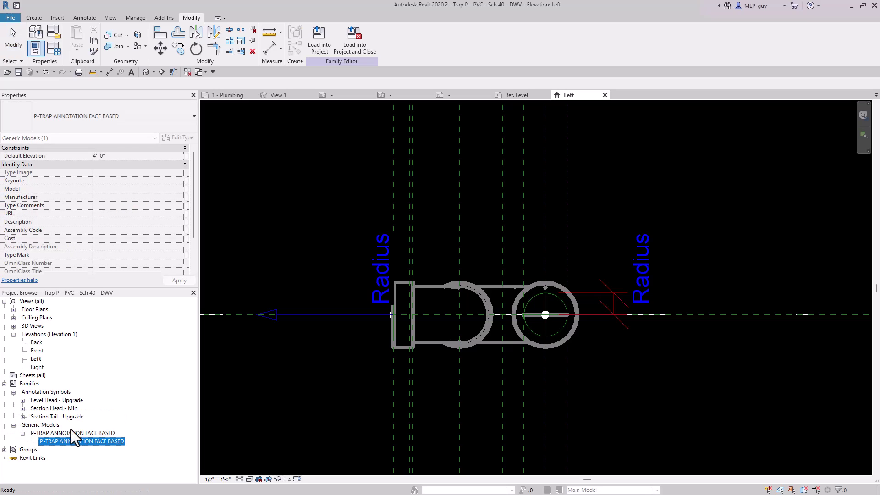
left_click(594, 374)
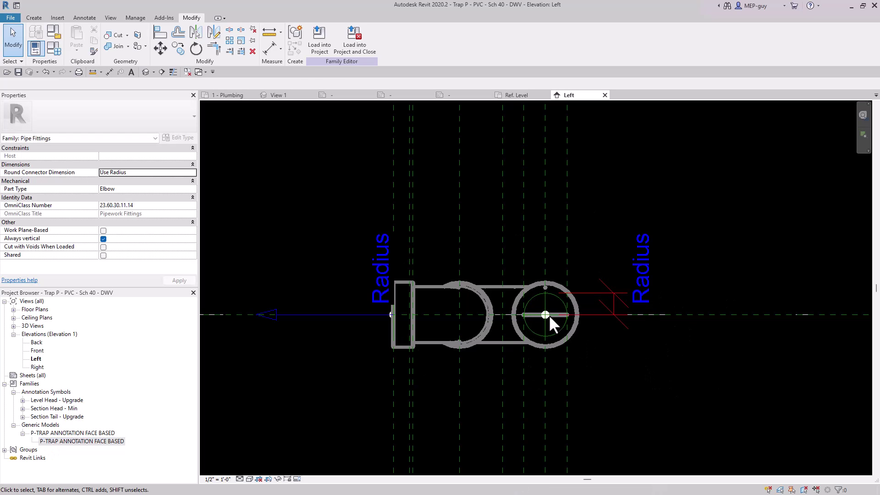
Step: Load the p-trap fitting family into MEP GUY FITTINGS TEMPLATE.rvt, overwriting the existing version
left_click(322, 42)
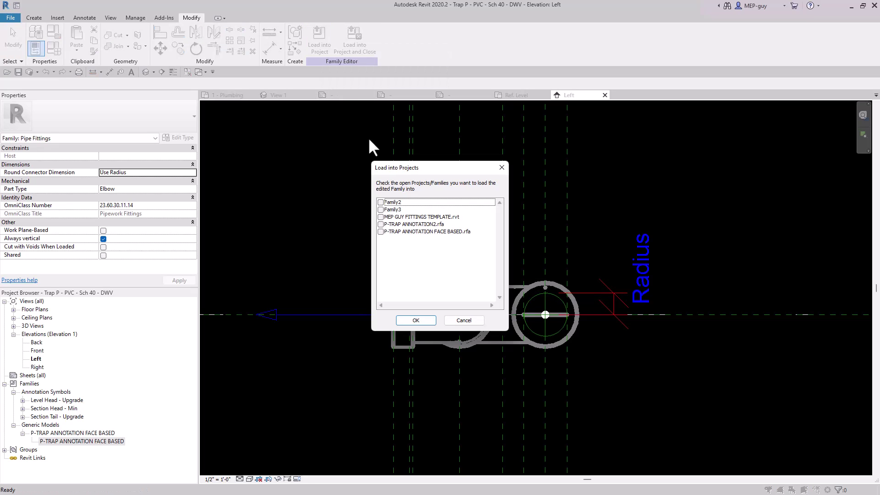
left_click(380, 217)
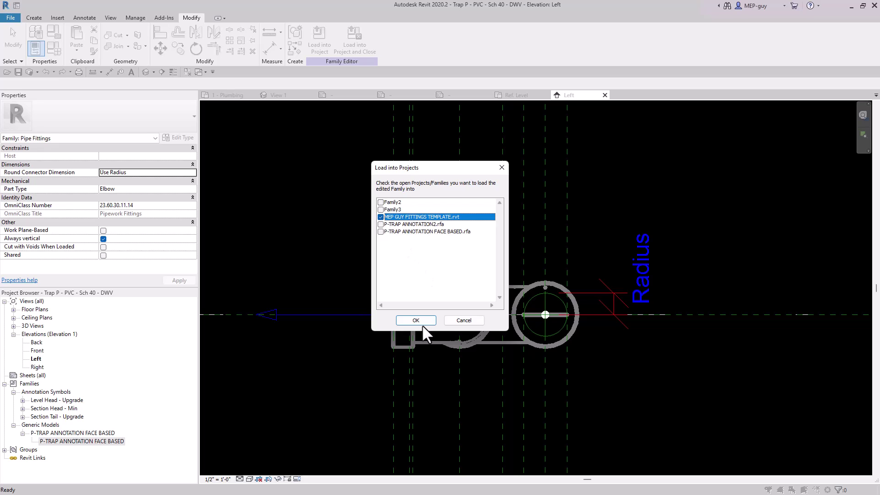
left_click(416, 320)
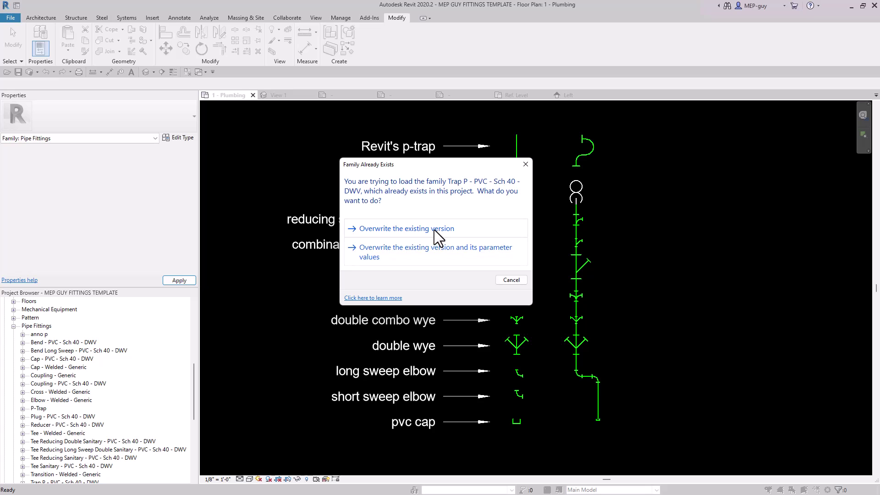
left_click(434, 229)
scroll(566, 130, "up", 2)
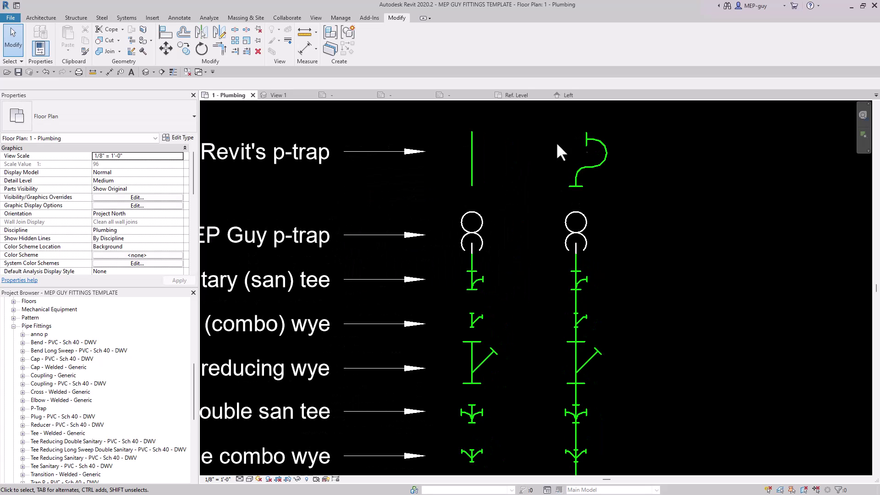
Step: Try rotating the second Revit p-trap in the plumbing plan into its upright orientation, and undo the rotation
left_click(591, 177)
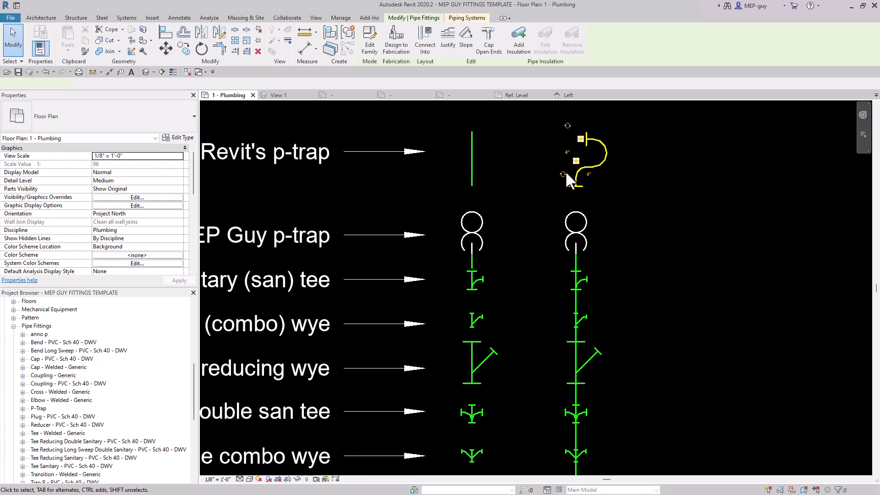
left_click(562, 175)
left_click(645, 180)
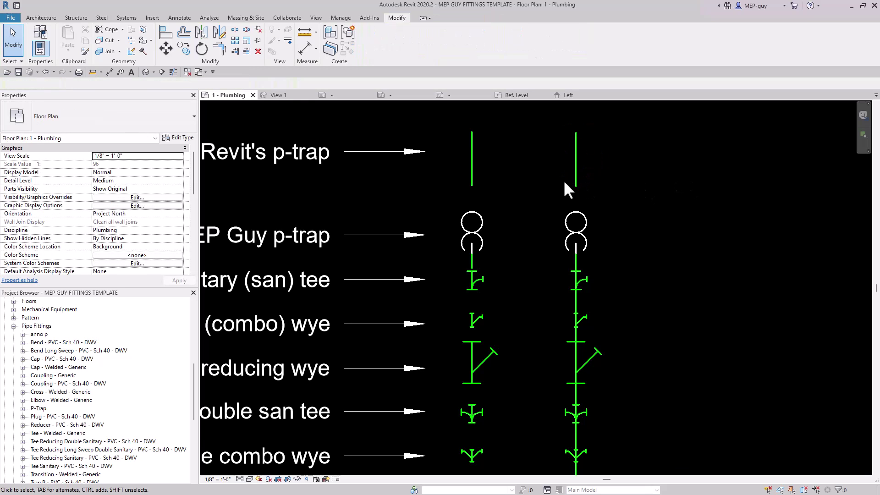
key("ctrl+z")
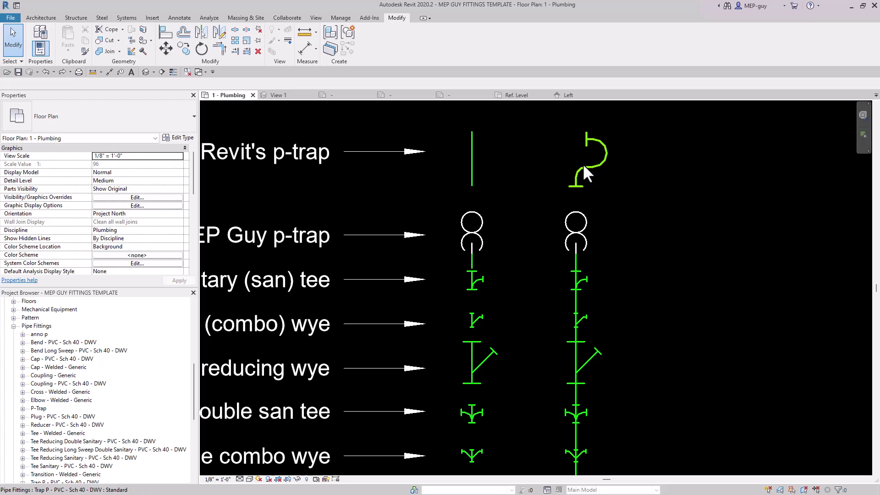
Step: Switch to the P-TRAP ANNOTATION FACE BASED family and make it a shared family
left_click(289, 95)
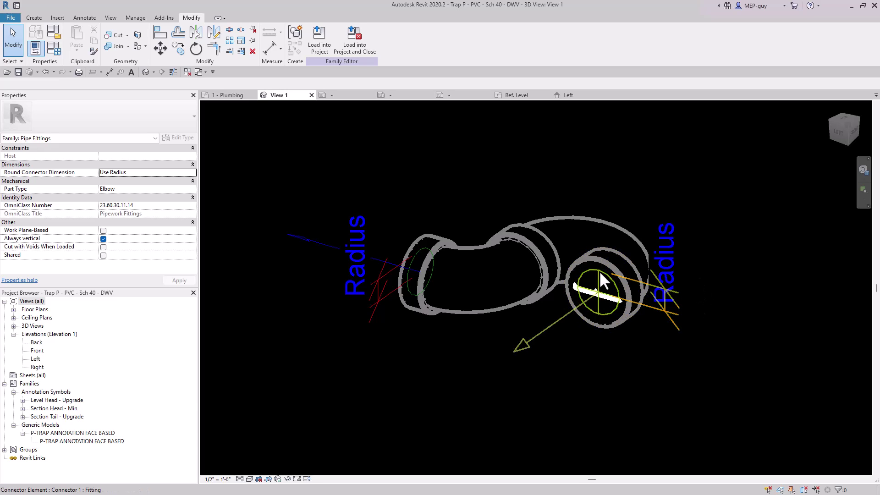
left_click(578, 96)
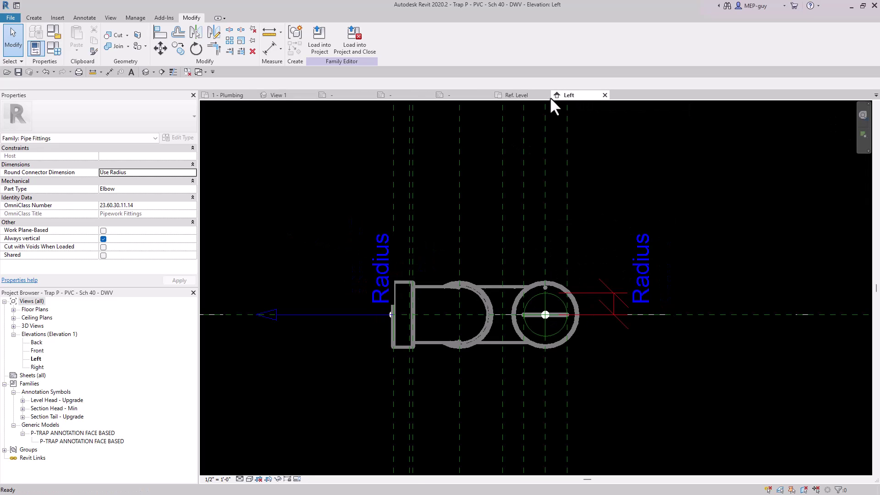
left_click(527, 95)
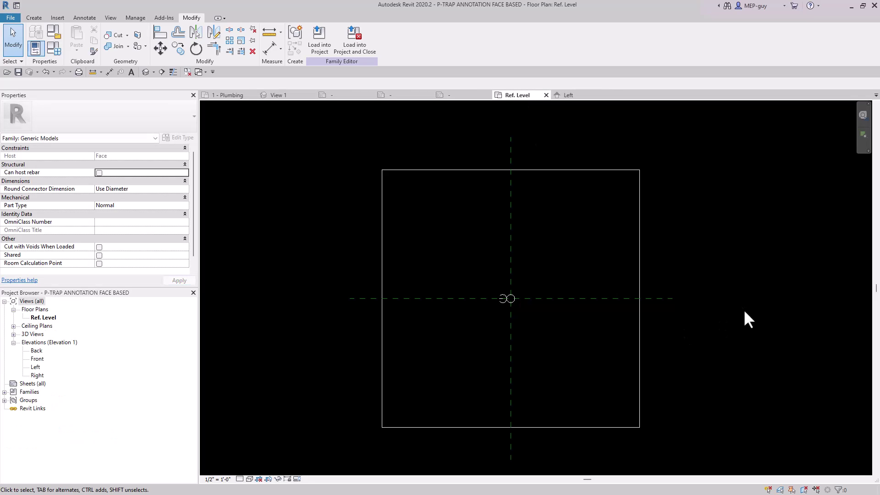
middle_click_drag(758, 323, 752, 318)
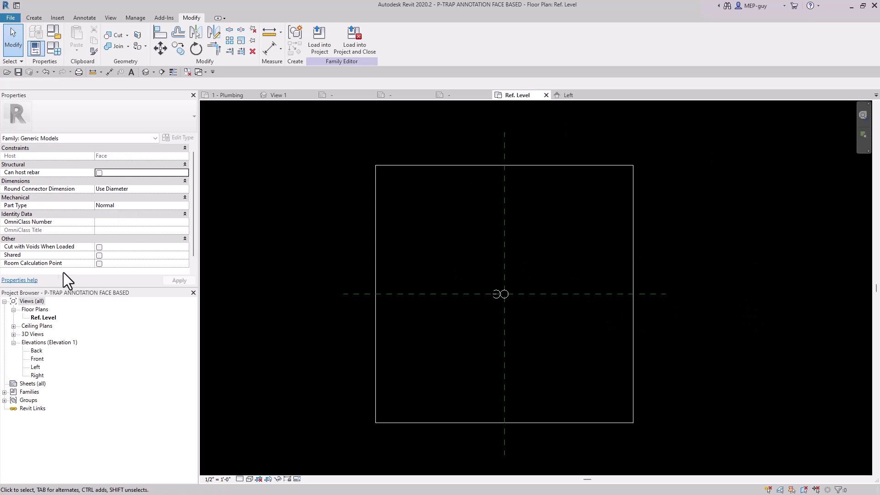
left_click(99, 255)
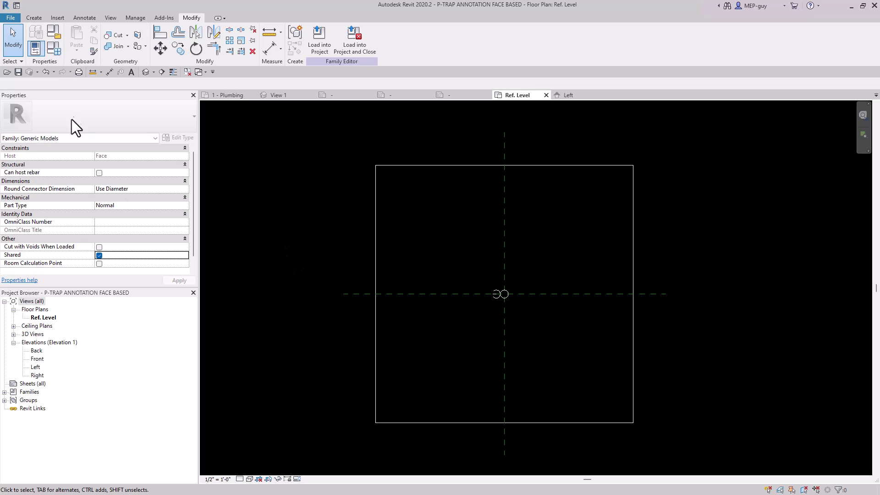
Step: Change the face-based annotation family's category to Pipe Fittings
left_click(55, 32)
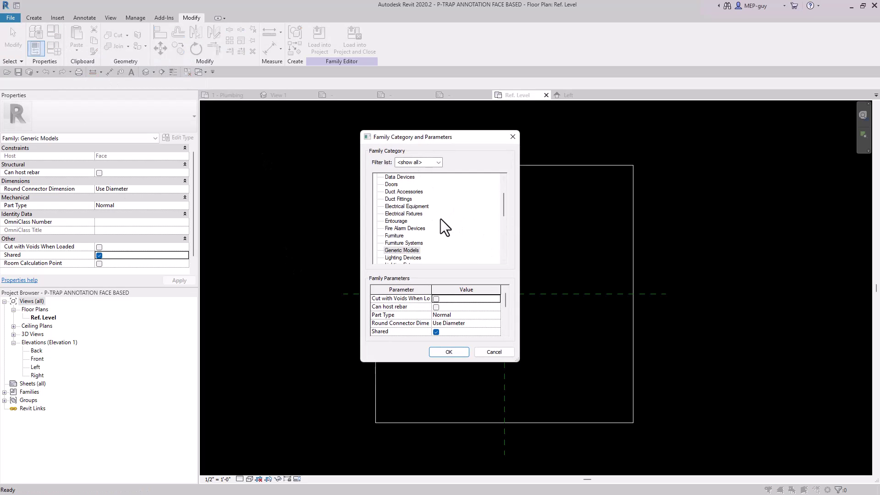
scroll(423, 230, "up", 2)
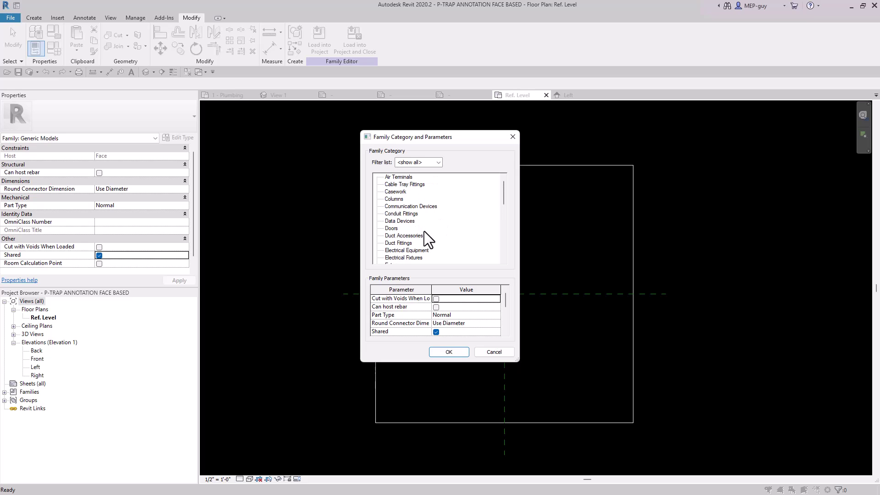
left_click(401, 237)
scroll(401, 236, "down", 6)
left_click(397, 230)
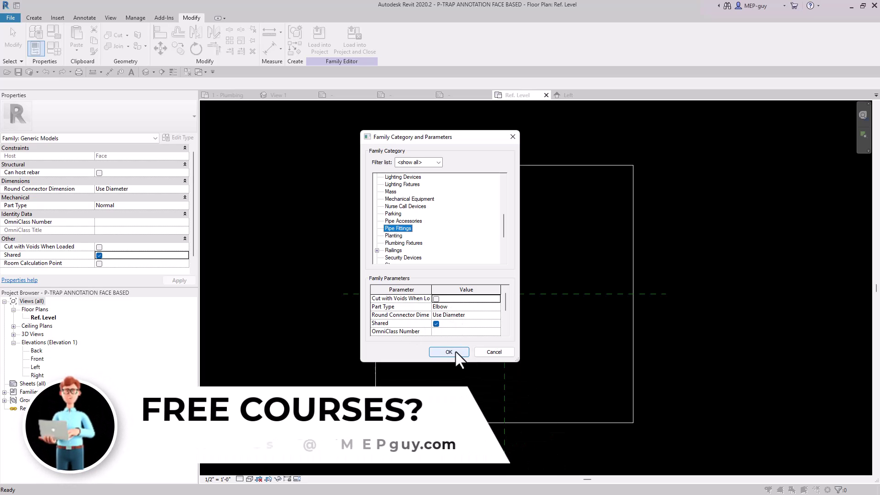
left_click(456, 353)
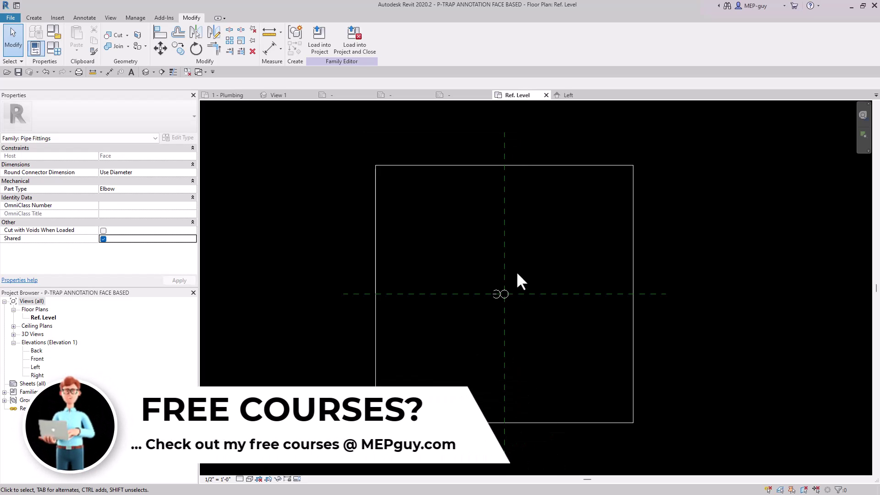
Step: Load the face-based annotation family into Trap P - PVC - Sch 40 - DWV.rfa only, overwriting the existing version
left_click(320, 38)
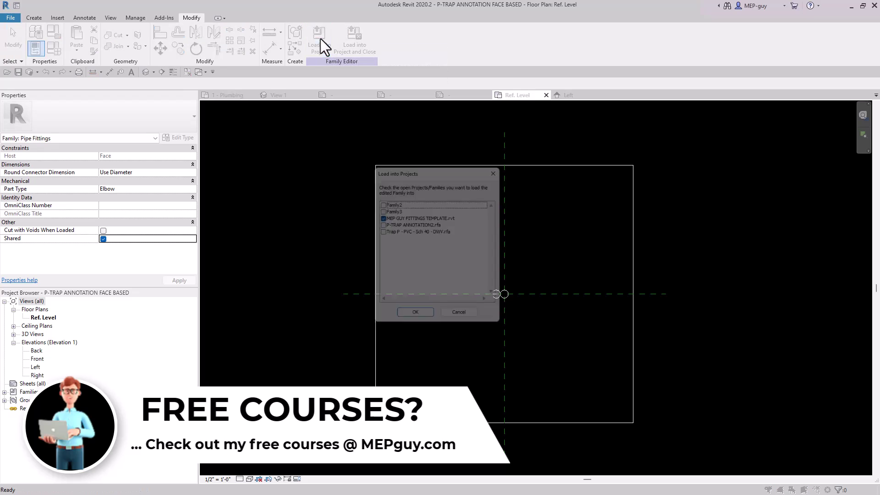
left_click(381, 217)
left_click(380, 232)
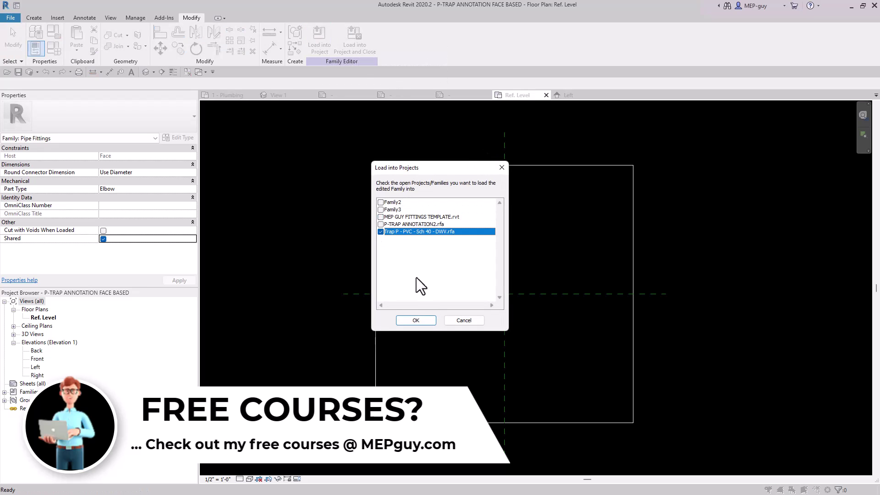
left_click(416, 320)
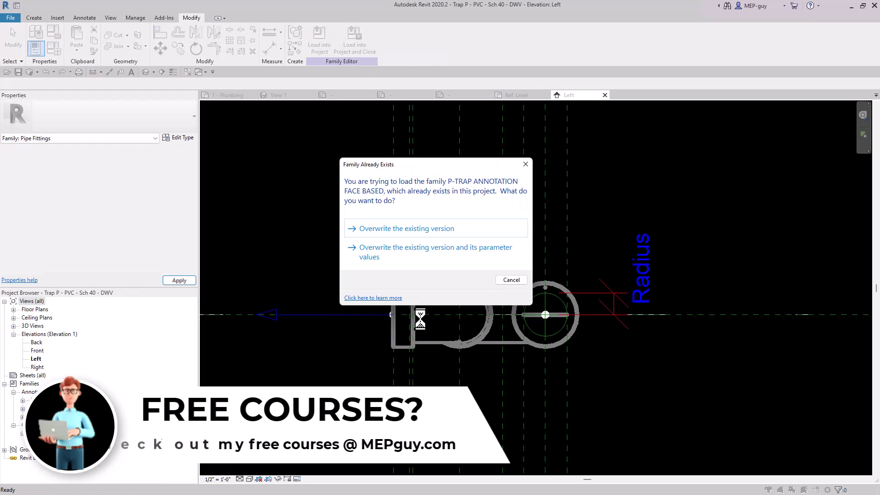
left_click(410, 226)
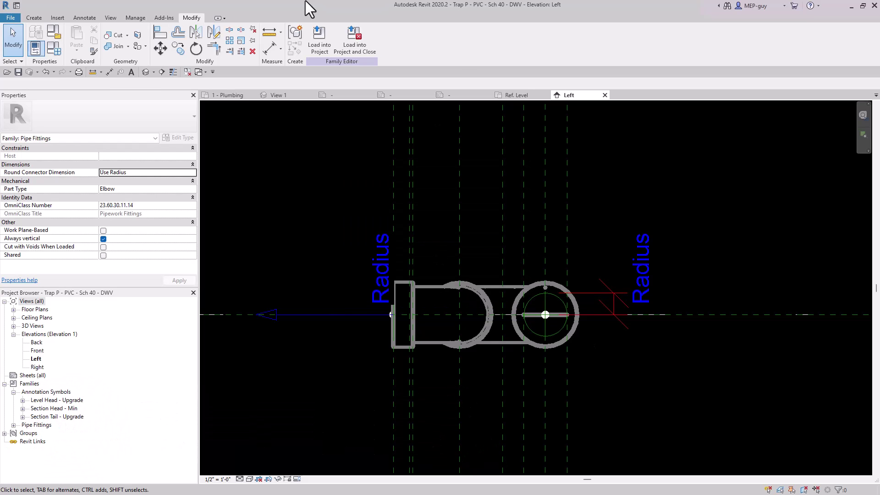
Step: Load the p-trap family with its shared annotation into MEP GUY FITTINGS TEMPLATE.rvt, overwriting the existing version
left_click(321, 44)
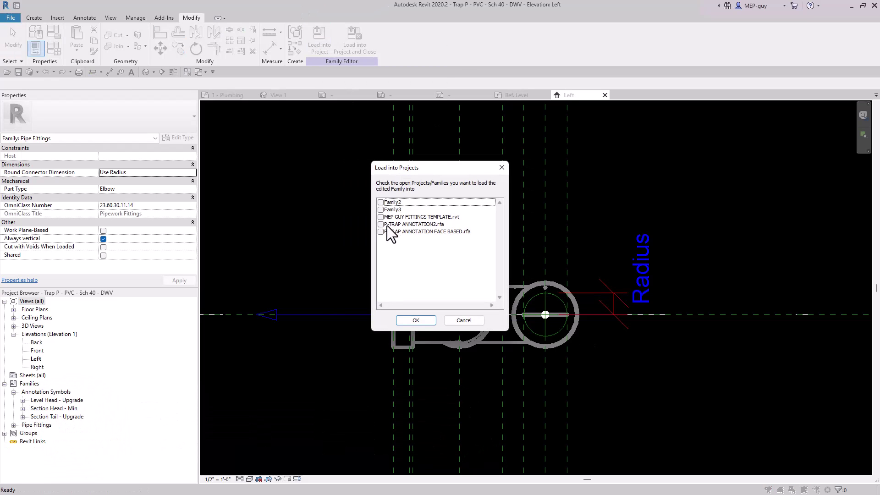
left_click(380, 217)
left_click(416, 321)
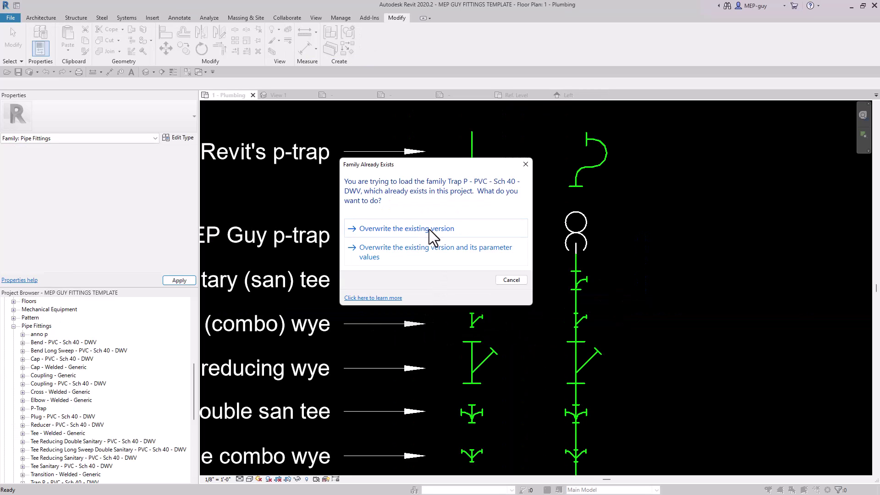
left_click(429, 229)
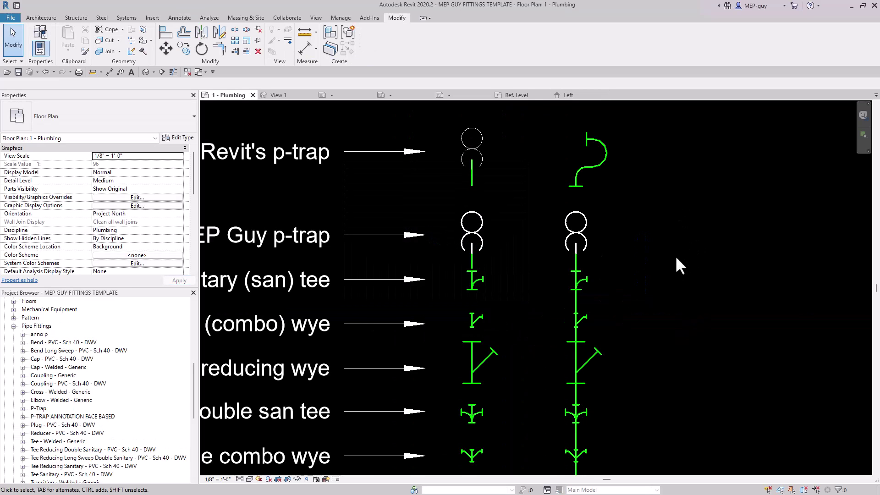
Step: Open the project's Object Styles for annotation objects, keeping the p-trap symbols in the plumbing plan in view
middle_click_drag(676, 256, 669, 318)
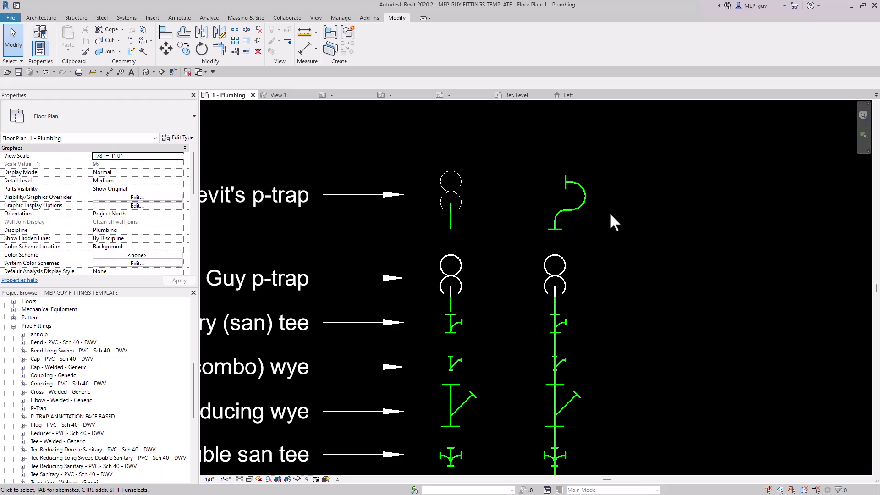
scroll(620, 217, "up", 2)
middle_click_drag(615, 222, 700, 250)
scroll(700, 250, "up", 1)
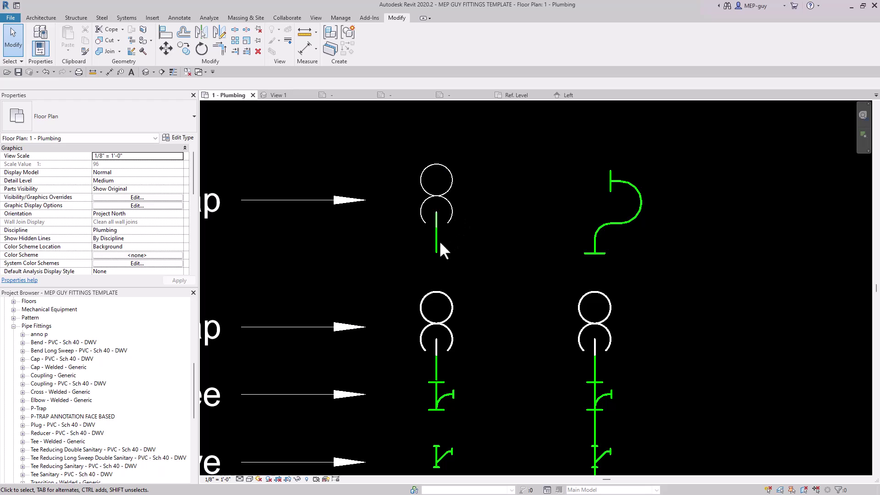
scroll(522, 274, "up", 2)
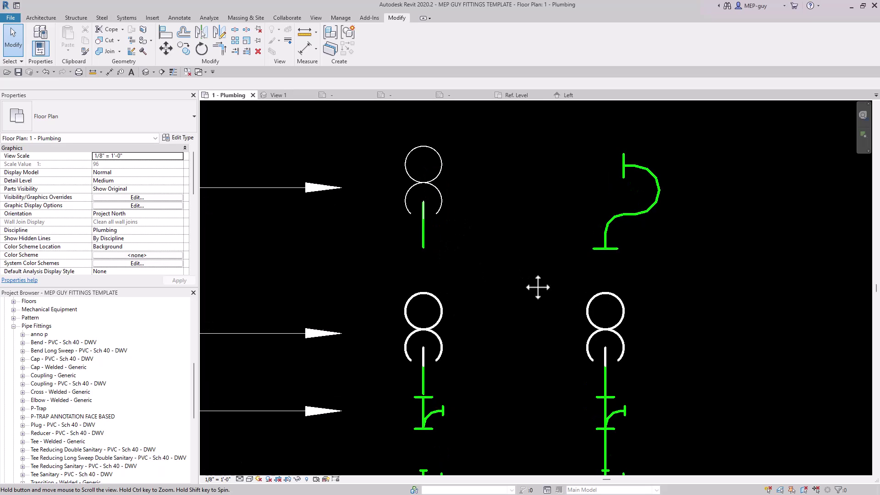
middle_click_drag(538, 288, 534, 283)
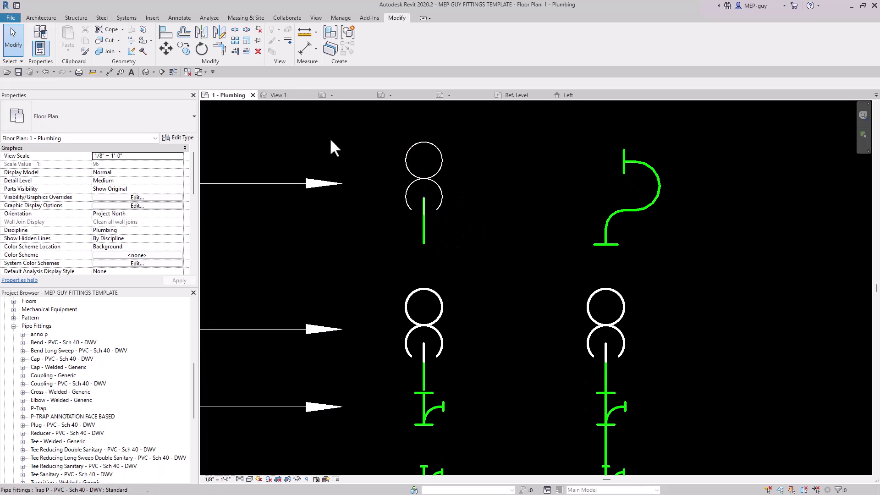
left_click(341, 18)
left_click(62, 39)
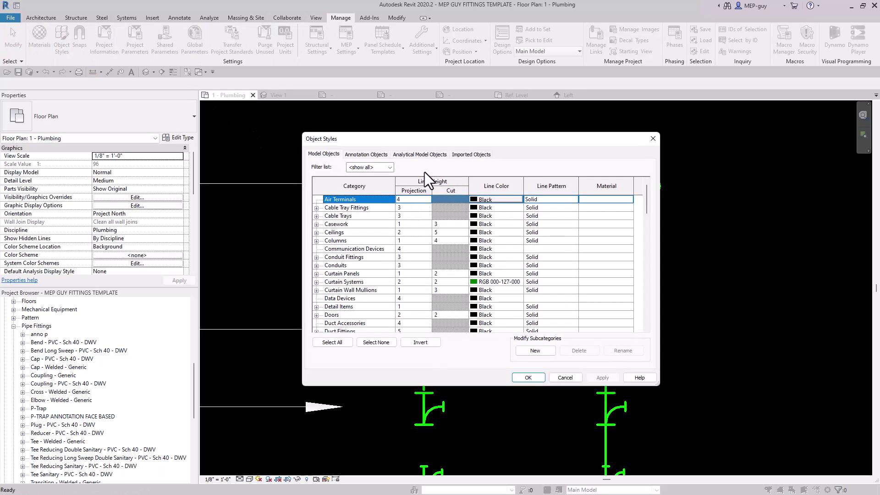
mouse_move(423, 138)
left_mouse_down()
mouse_move(628, 137)
mouse_move(597, 122)
left_mouse_up()
left_click(535, 139)
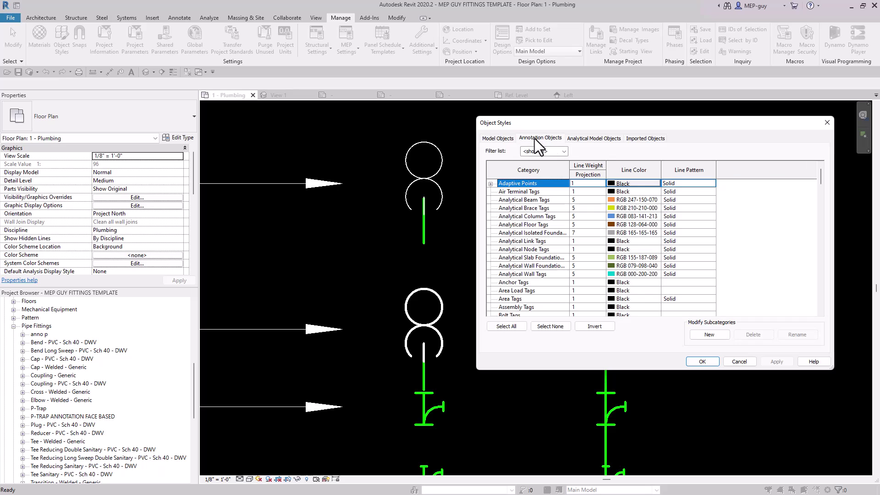
Step: Set the projection line weight of the p-trap symbol subcategory under Generic Annotations to 3 and apply the object style
scroll(525, 237, "down", 10)
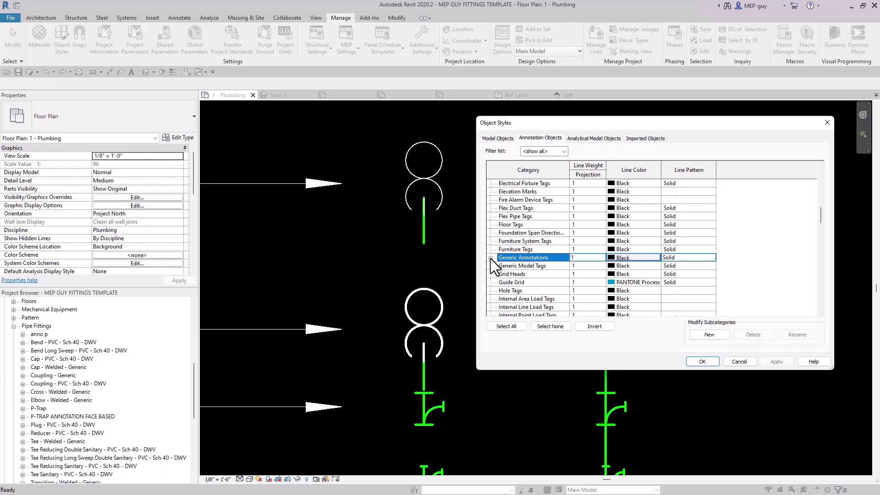
left_click(491, 258)
scroll(553, 245, "down", 2)
left_click(526, 258)
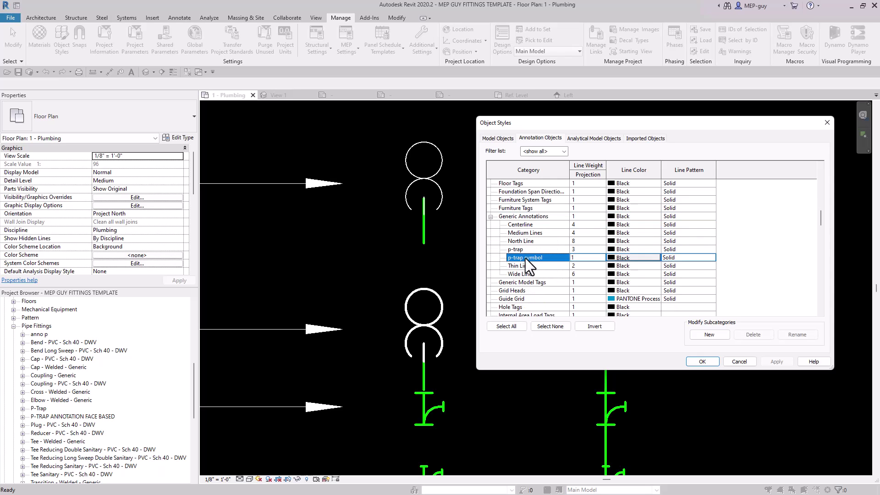
left_click(576, 258)
type("3")
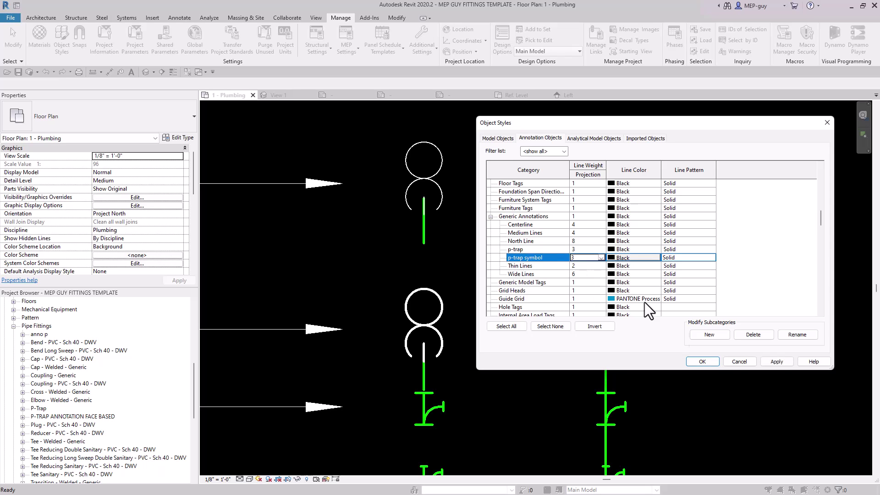
left_click(777, 362)
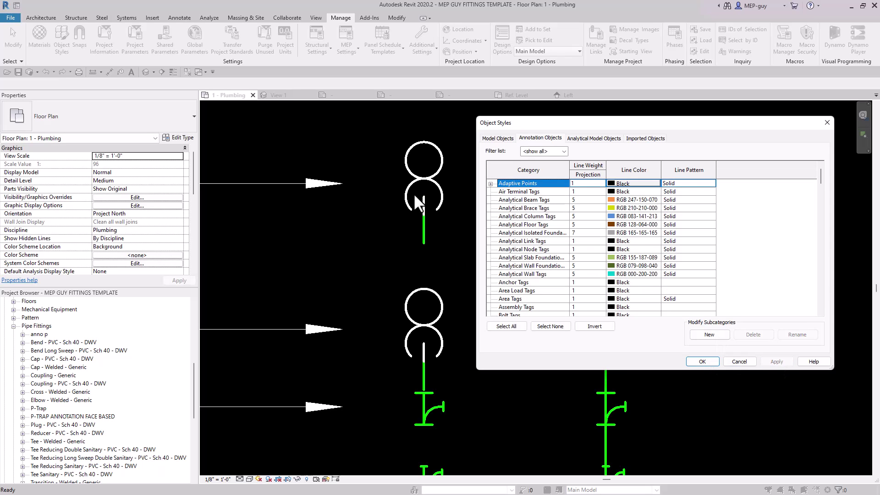
left_click(705, 363)
Step: Rotate the second Revit p-trap in the plumbing plan from its side profile to the upright orientation
scroll(477, 263, "down", 5)
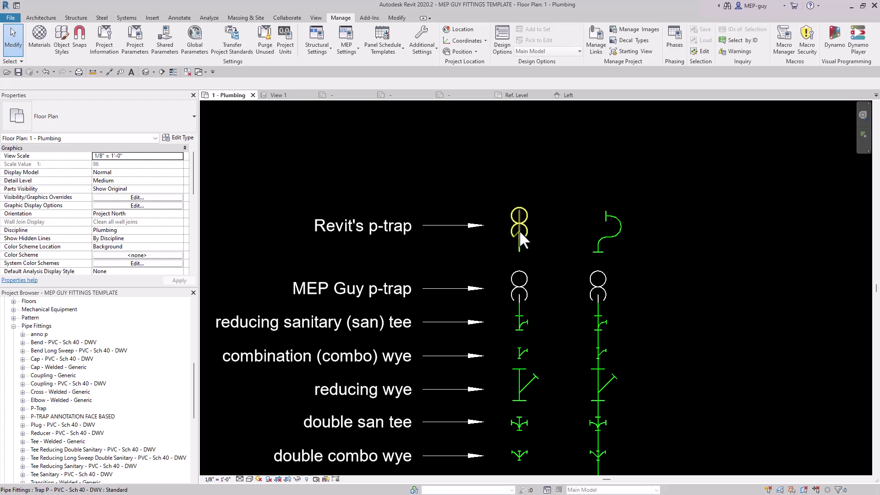
middle_click_drag(519, 231, 545, 184)
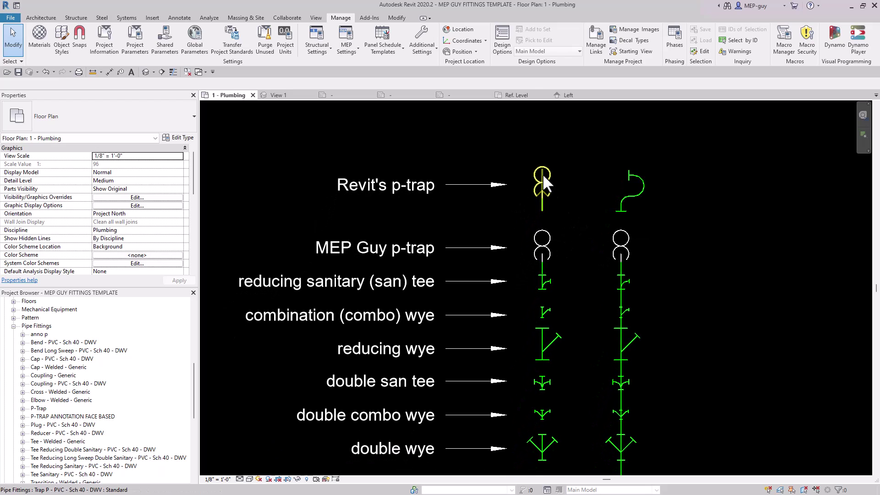
left_click(623, 196)
left_click(611, 202)
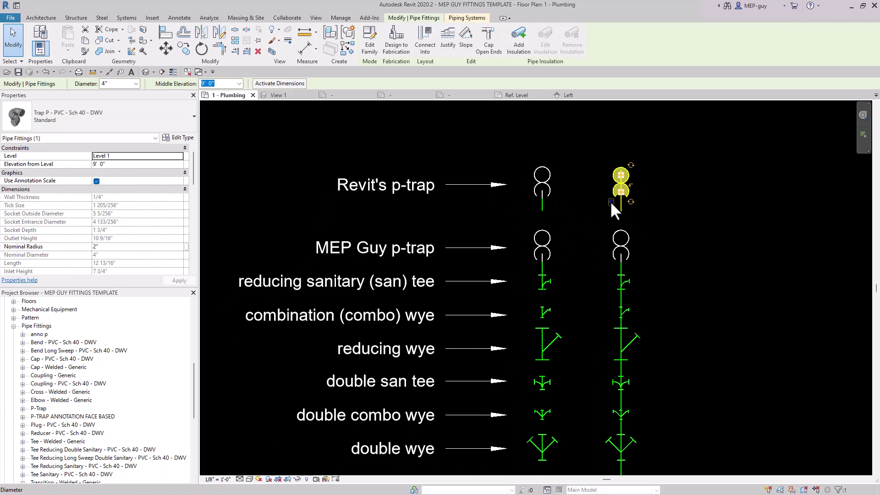
left_click(704, 211)
Step: Examine both Revit p-trap symbols alongside the MEP Guy p-trap and the other fittings in the plumbing plan
scroll(701, 216, "up", 1)
middle_click_drag(701, 215, 731, 204)
scroll(733, 242, "down", 1)
middle_click_drag(733, 242, 692, 212)
scroll(629, 191, "down", 2)
middle_click_drag(733, 276, 678, 266)
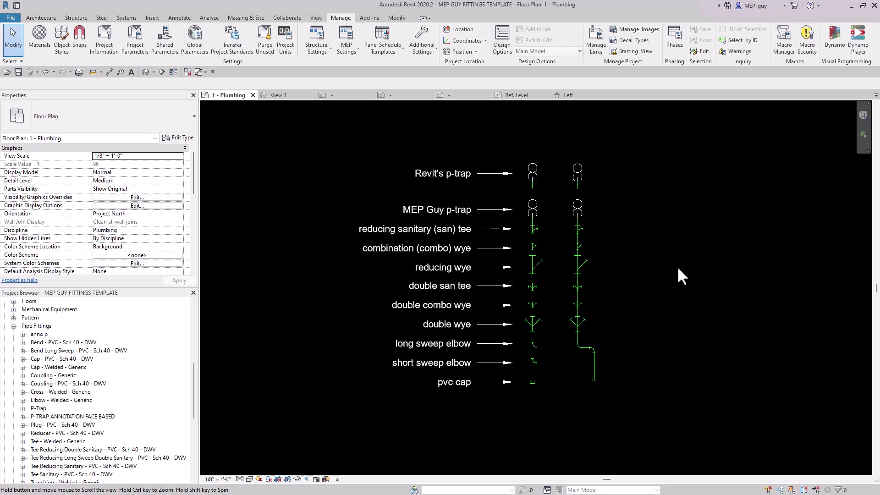
scroll(618, 266, "up", 1)
middle_click_drag(618, 267, 590, 293)
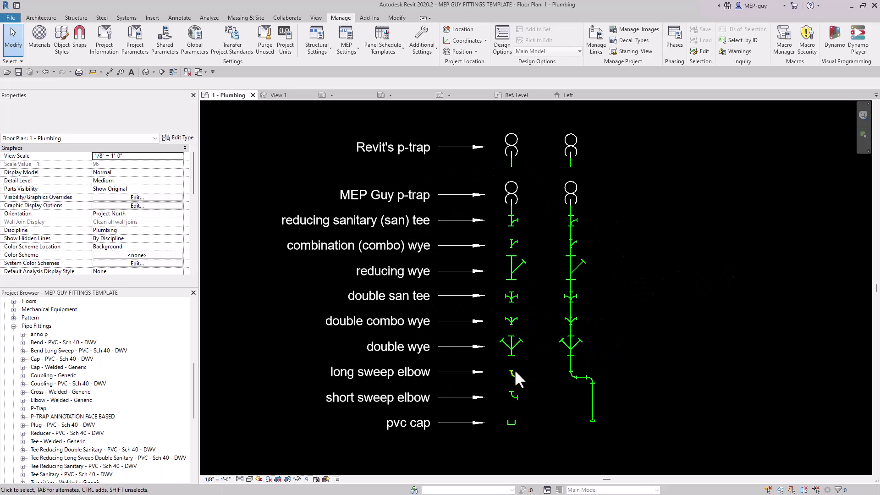